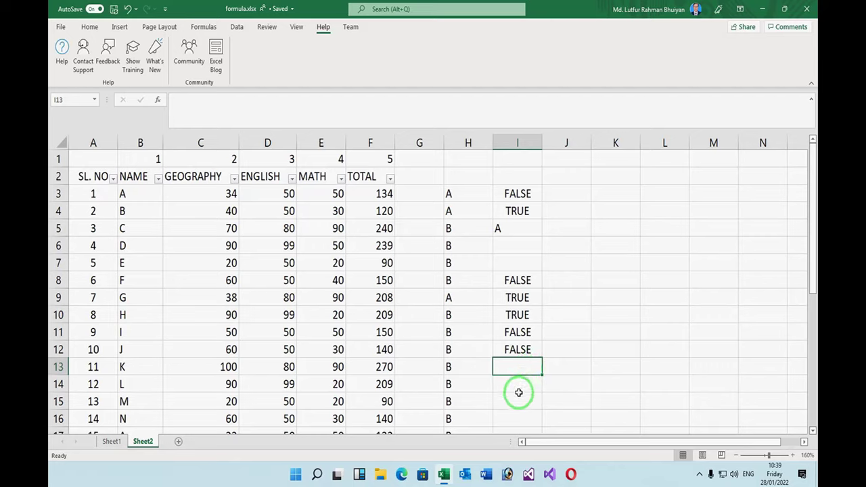
Step: Enter =OR(C15=30,C15=40,C15=50) in I15, which returns FALSE for M's mark of 20
{"action": "left_click", "coordinate": [519, 385]}
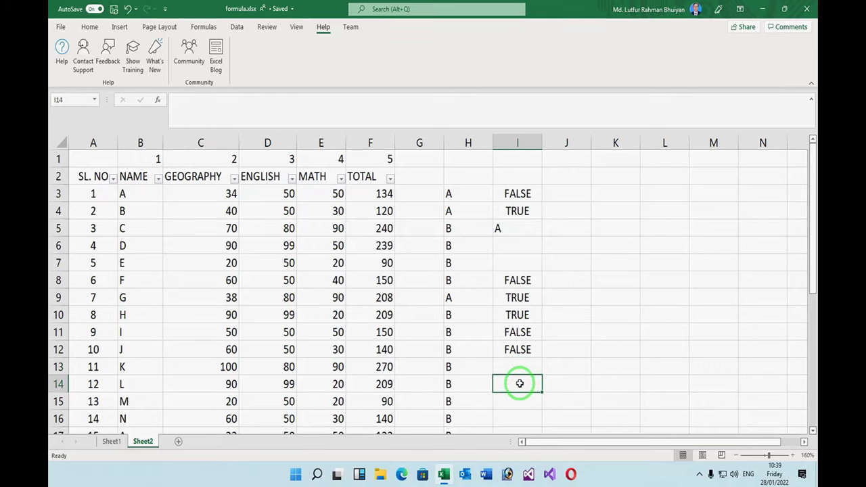
{"action": "left_click_drag", "start_coordinate": [246, 402], "coordinate": [441, 404]}
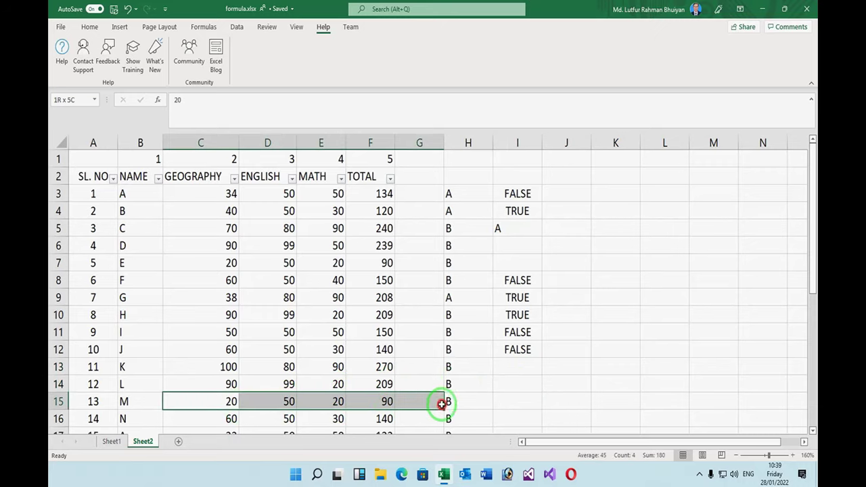
{"action": "left_click", "coordinate": [518, 401]}
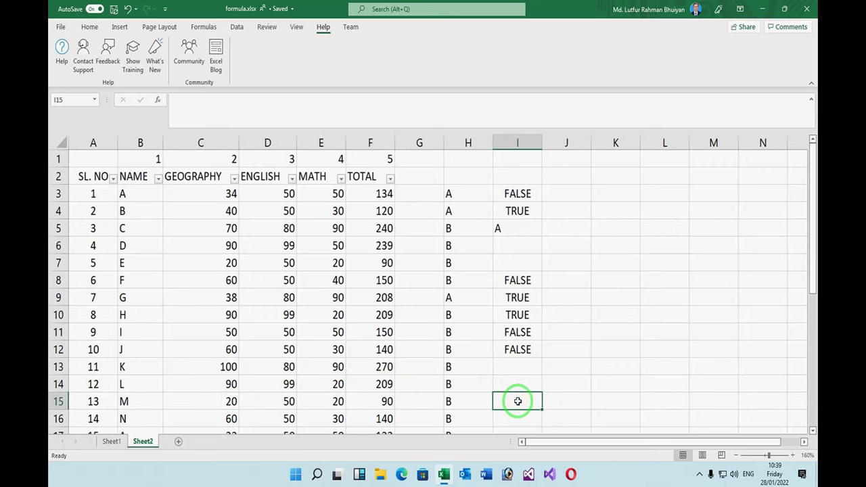
{"action": "type", "text": "="}
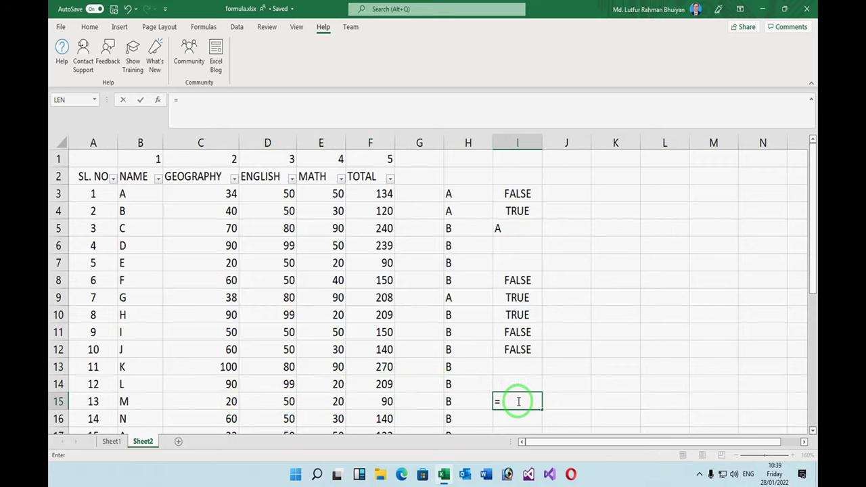
{"action": "type", "text": "OR"}
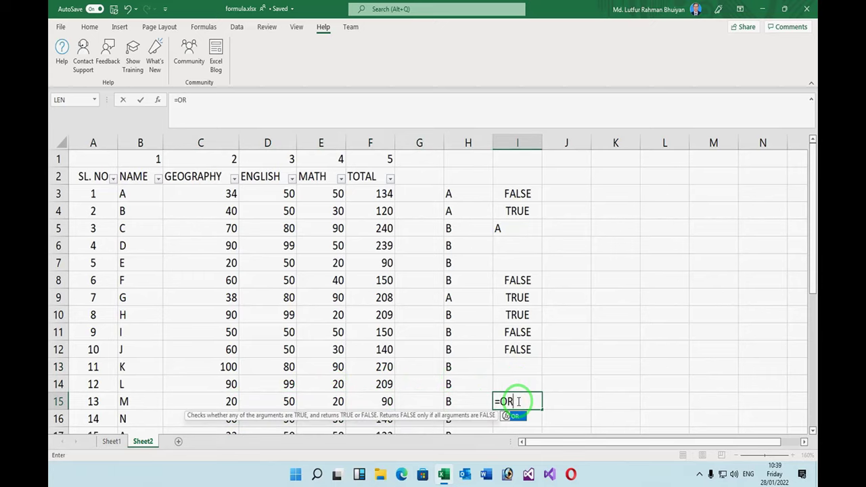
{"action": "type", "text": "("}
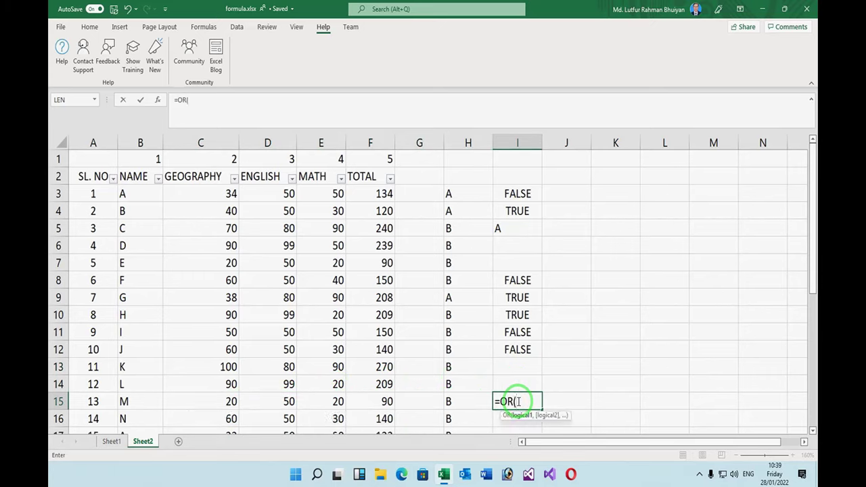
{"action": "left_click", "coordinate": [232, 402]}
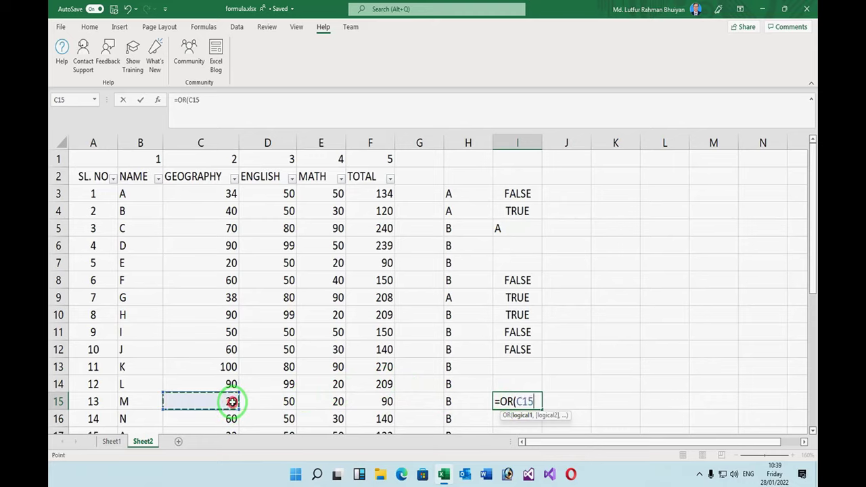
{"action": "type", "text": "=30"}
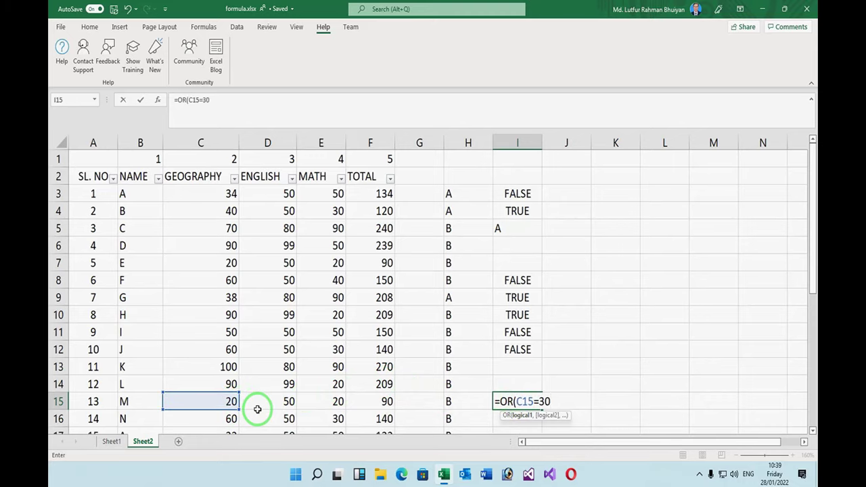
{"action": "type", "text": ","}
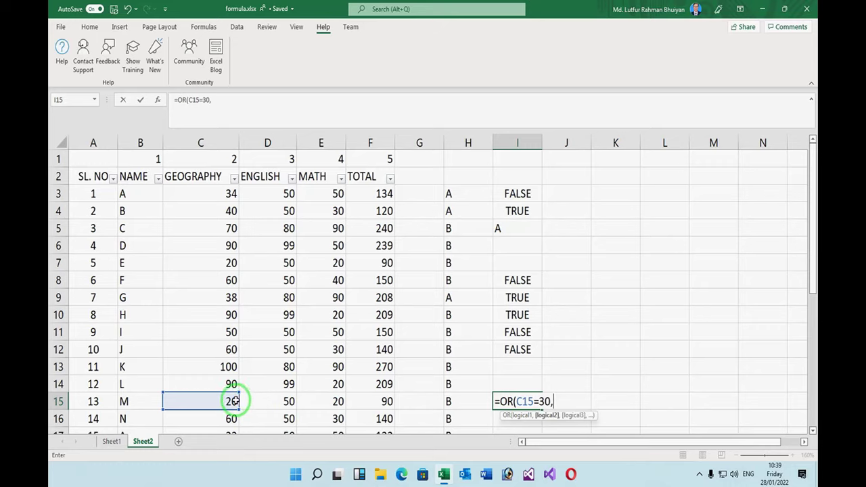
{"action": "left_click", "coordinate": [234, 401]}
{"action": "type", "text": "=30"}
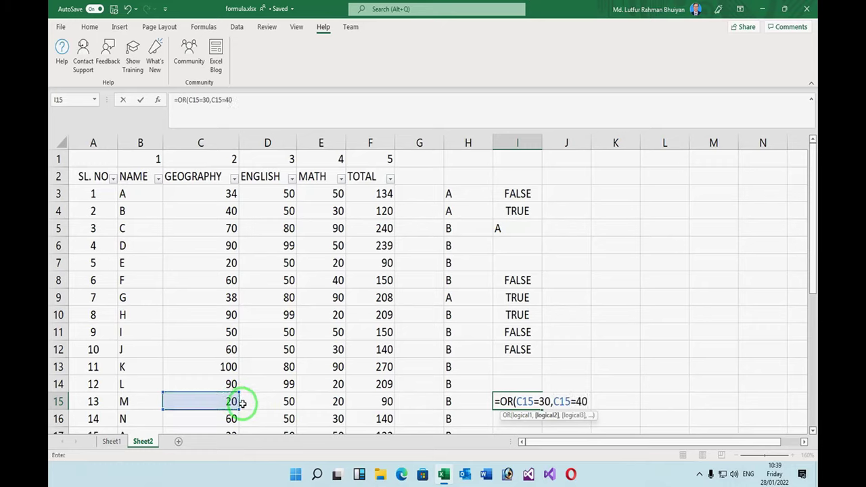
{"action": "type", "text": ","}
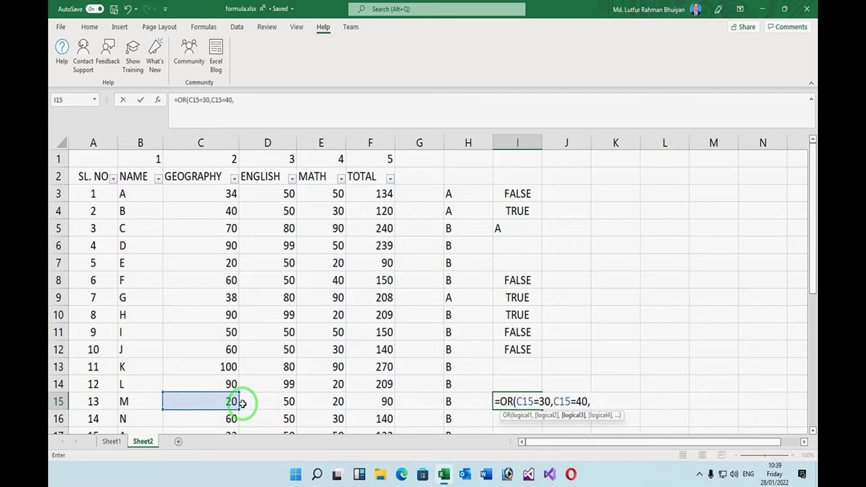
{"action": "left_click", "coordinate": [232, 399]}
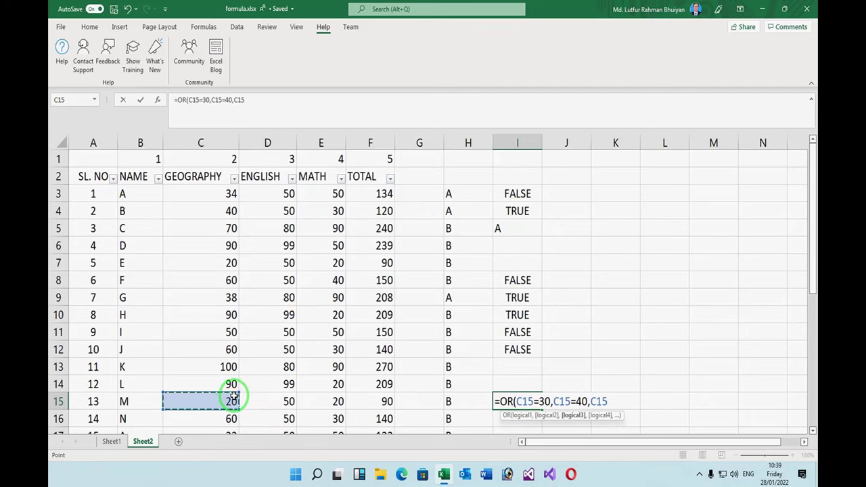
{"action": "type", "text": "=50"}
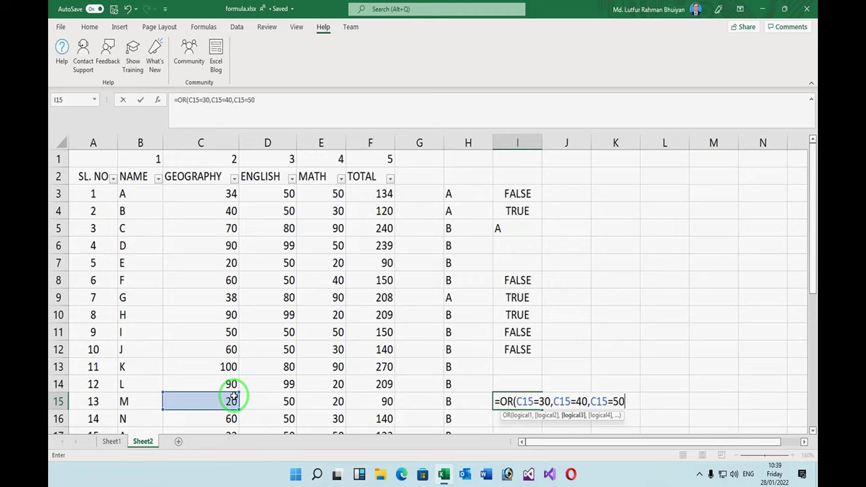
{"action": "type", "text": ")"}
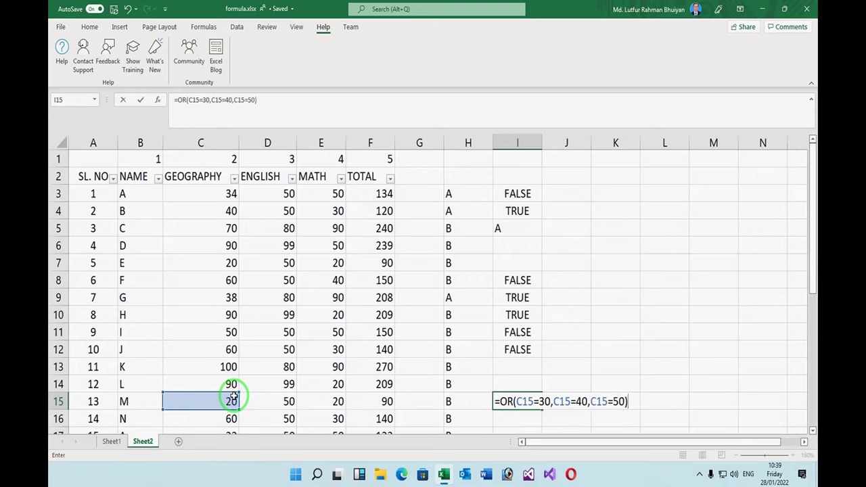
{"action": "key", "text": "Return"}
{"action": "left_click", "coordinate": [512, 402]}
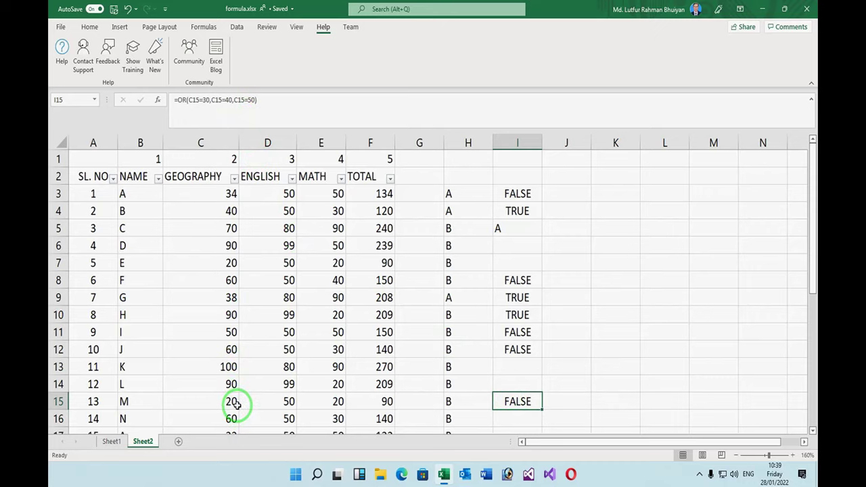
Step: Append a fourth condition C15=20 to I15's OR formula so it returns TRUE
{"action": "left_click", "coordinate": [268, 100]}
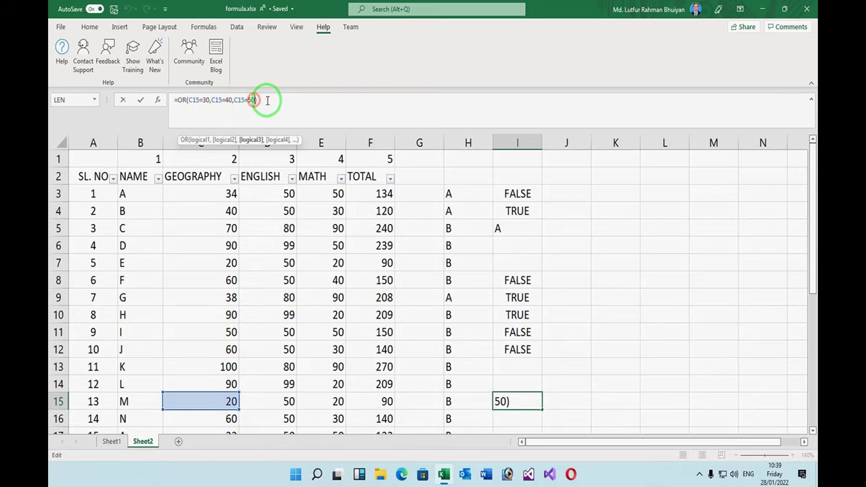
{"action": "type", "text": "M"}
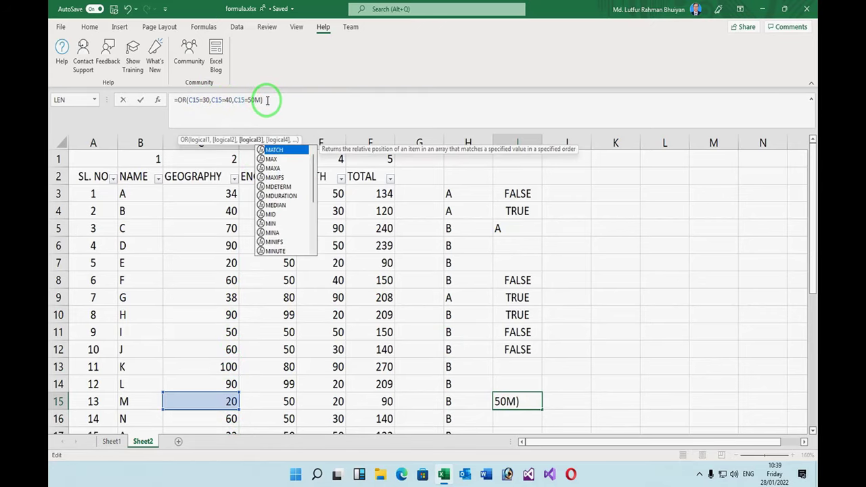
{"action": "key", "text": "BackSpace"}
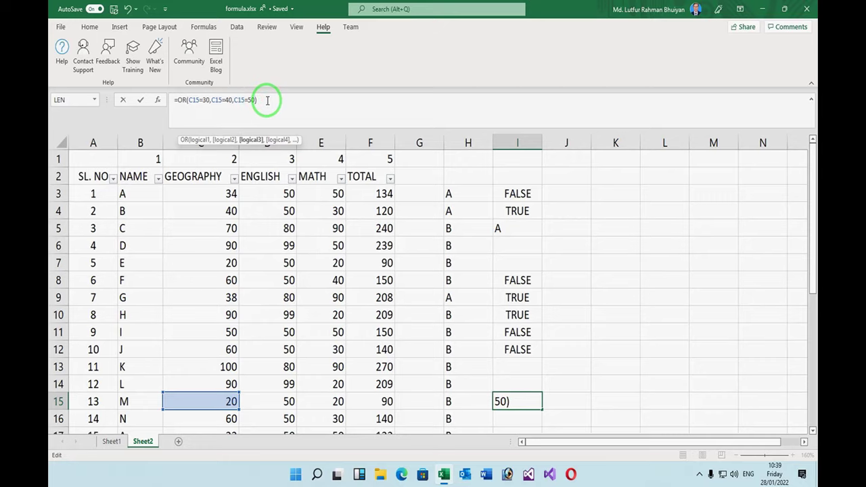
{"action": "type", "text": ","}
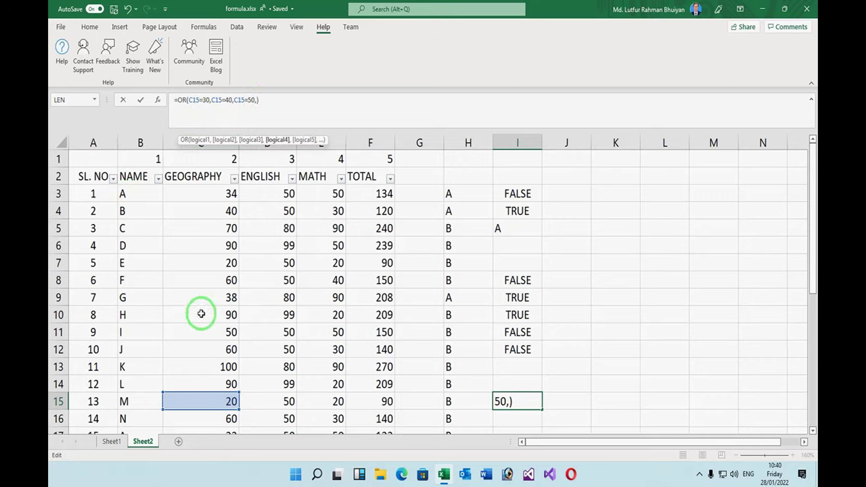
{"action": "left_click", "coordinate": [222, 398]}
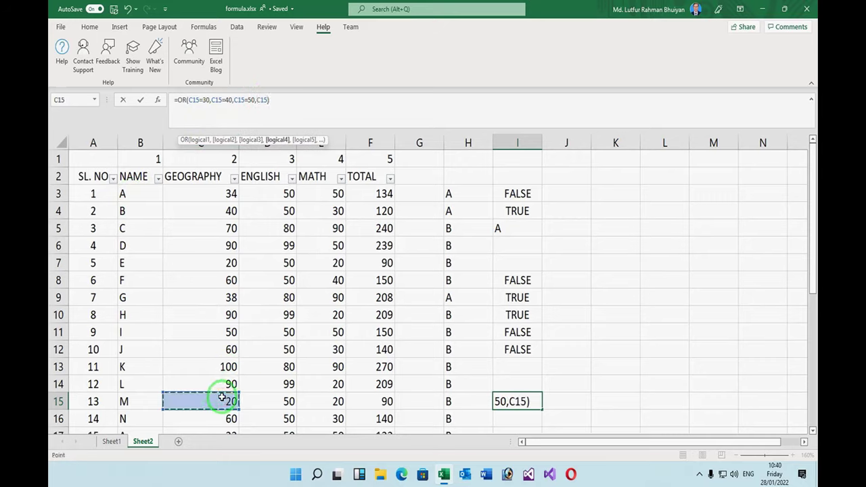
{"action": "type", "text": "=20"}
{"action": "key", "text": "Return"}
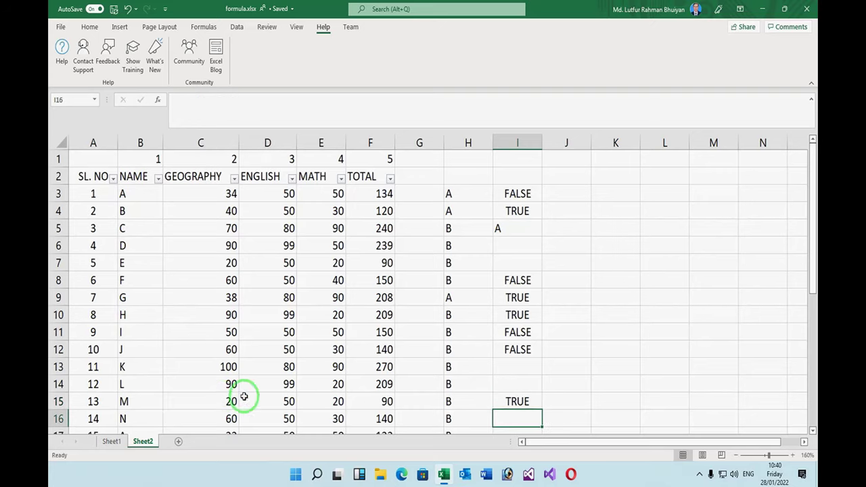
{"action": "left_click", "coordinate": [525, 402]}
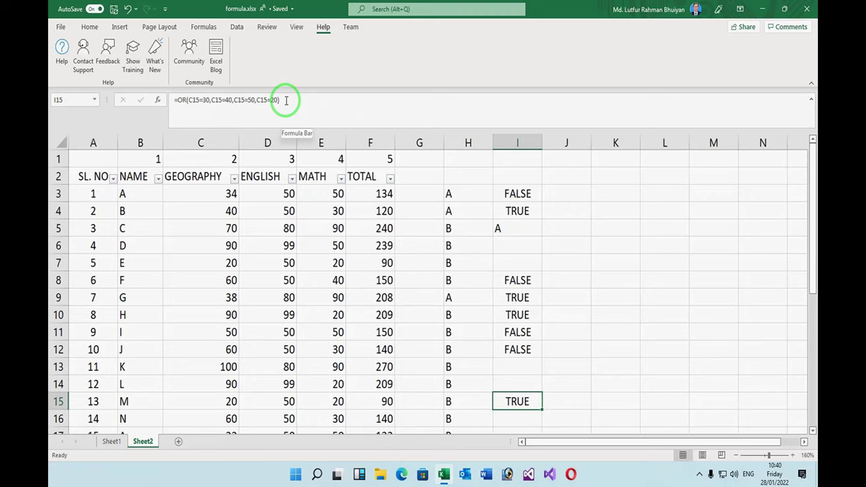
{"action": "left_click", "coordinate": [525, 348]}
{"action": "left_click", "coordinate": [522, 399]}
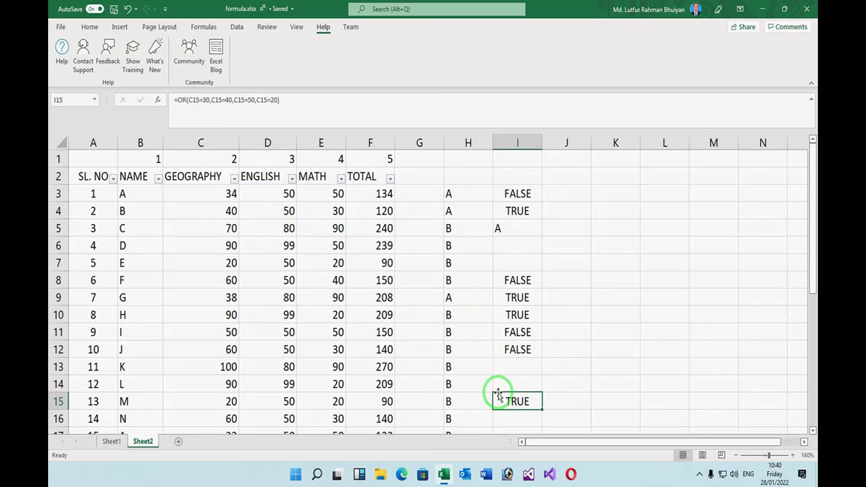
Step: Start an OR formula in I17 with the C17=30 condition
{"action": "scroll", "coordinate": [523, 414], "scroll_direction": "down", "scroll_amount": 1}
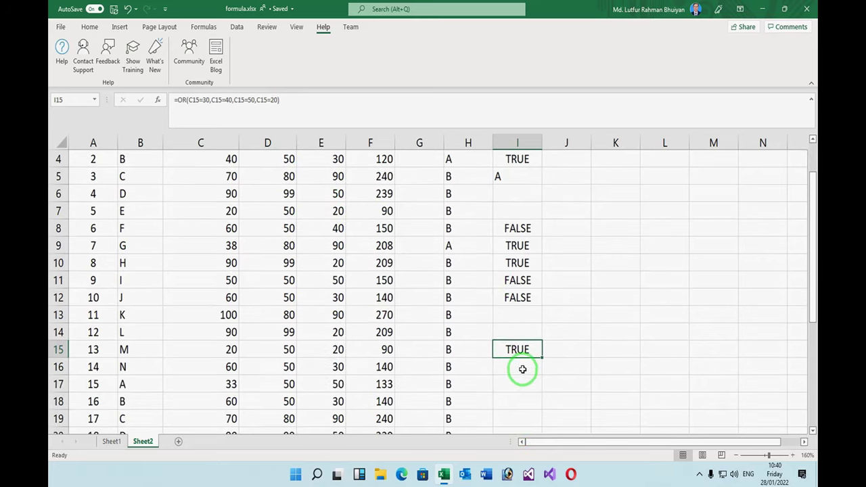
{"action": "left_click", "coordinate": [521, 386]}
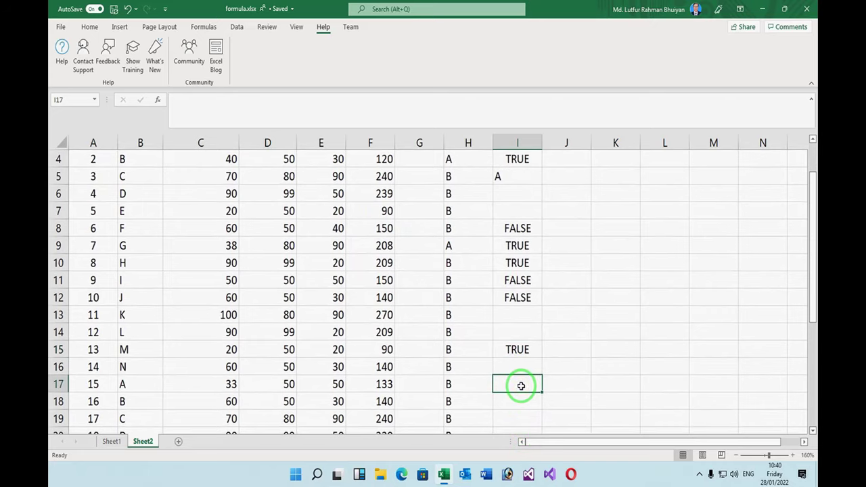
{"action": "type", "text": "="}
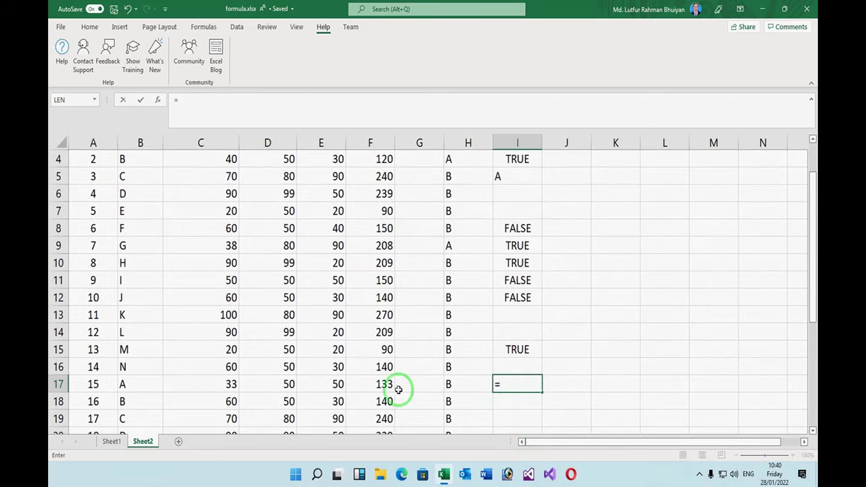
{"action": "left_click", "coordinate": [231, 385]}
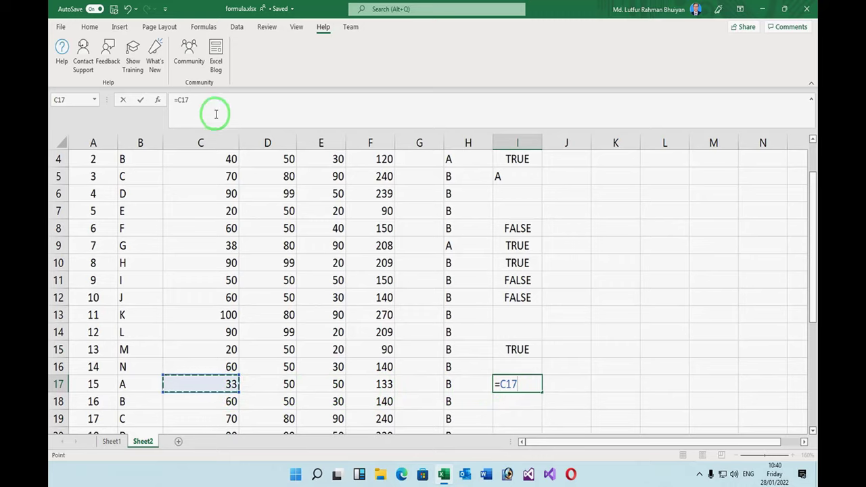
{"action": "left_click", "coordinate": [180, 101]}
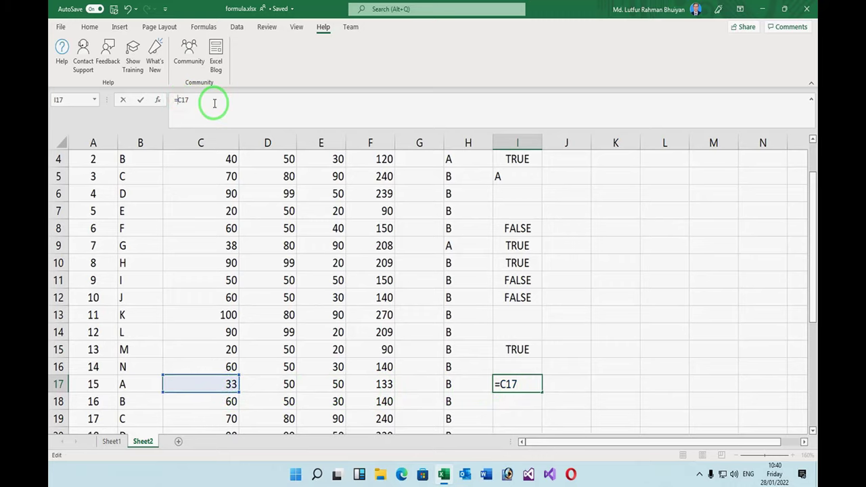
{"action": "type", "text": "OR("}
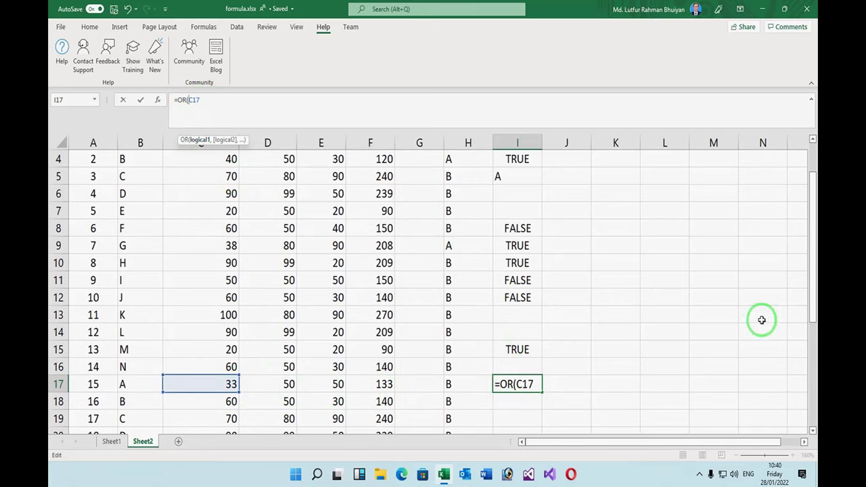
{"action": "left_click", "coordinate": [231, 384]}
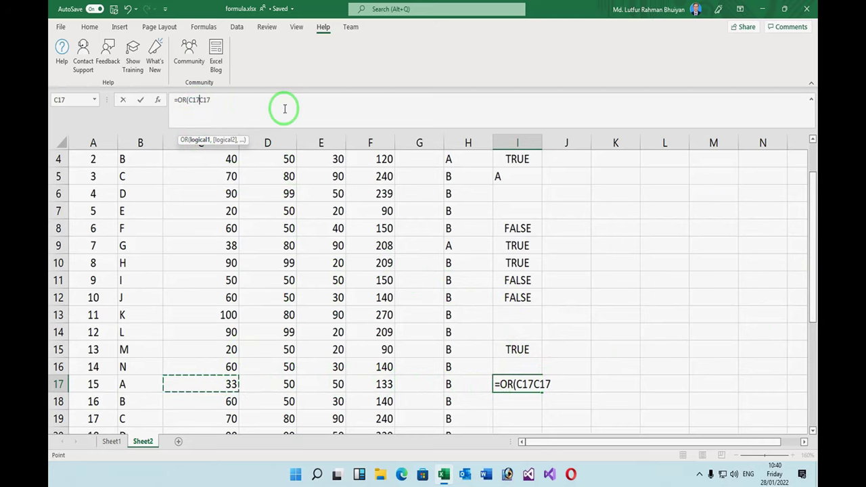
{"action": "key", "text": "BackSpace"}
{"action": "key", "text": "BackSpace"}
{"action": "key", "text": "BackSpace"}
{"action": "type", "text": "=30"}
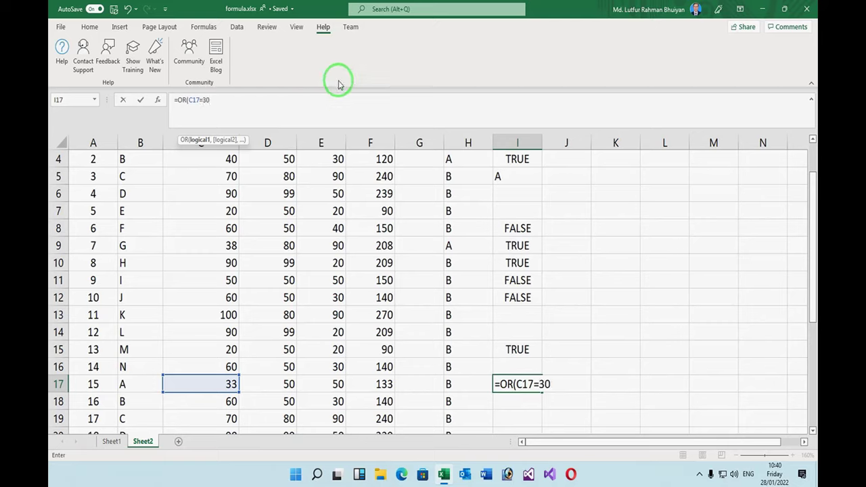
Step: Add the D17=50 and E17=60 conditions and enter the formula, returning TRUE
{"action": "type", "text": ","}
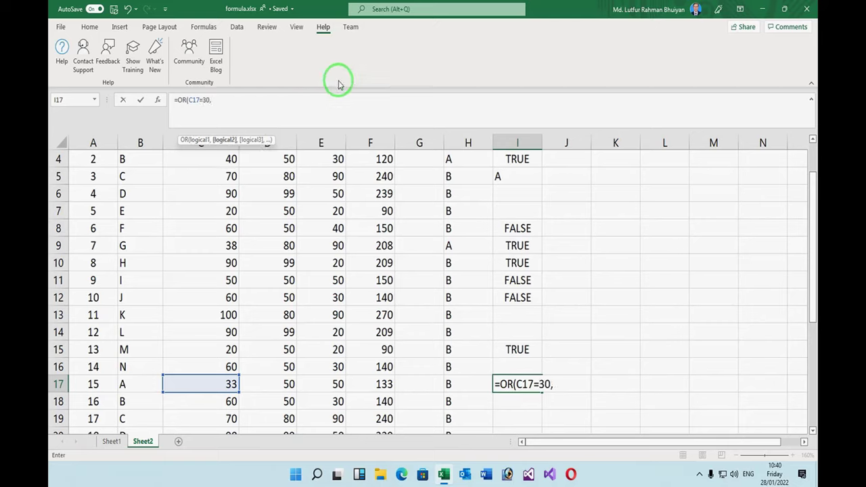
{"action": "left_click", "coordinate": [285, 384]}
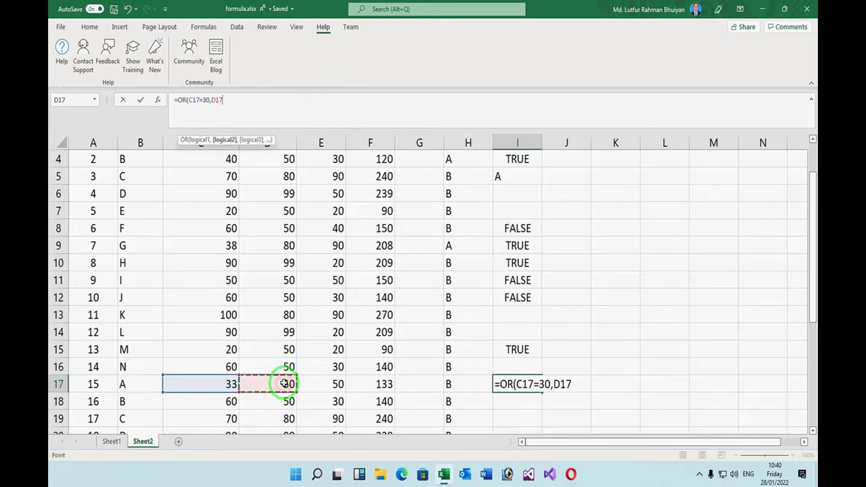
{"action": "type", "text": "=30"}
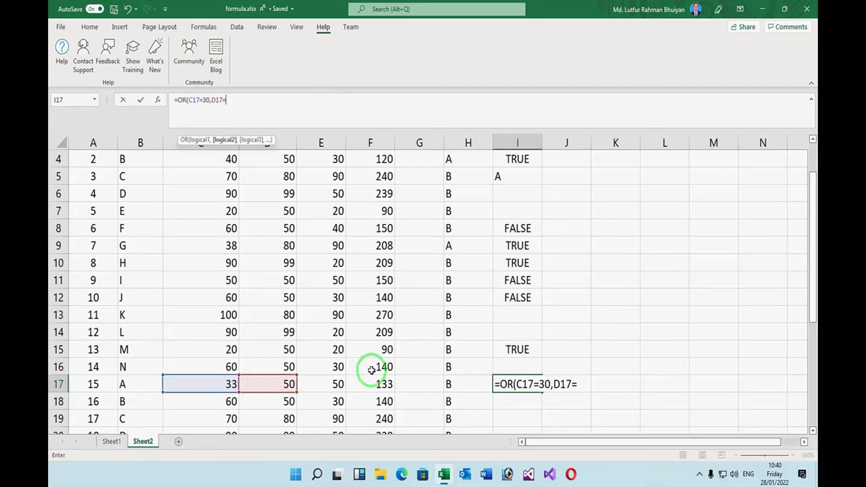
{"action": "type", "text": ","}
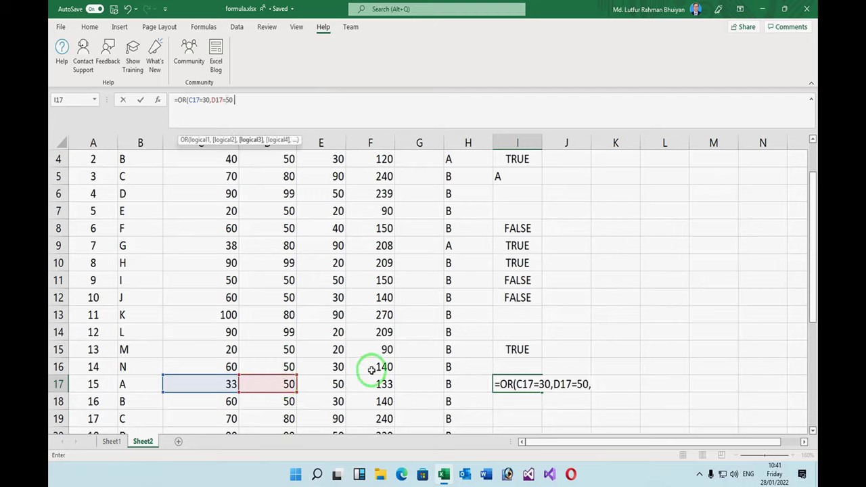
{"action": "left_click", "coordinate": [338, 384]}
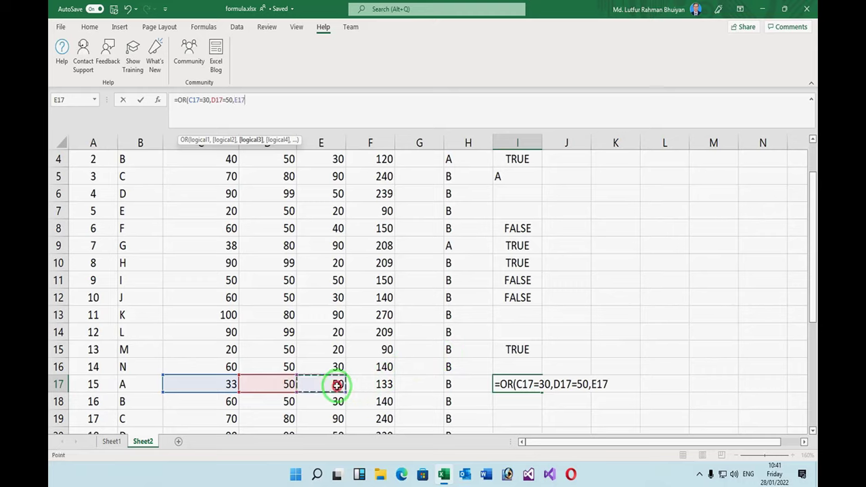
{"action": "type", "text": "=60"}
{"action": "type", "text": ")"}
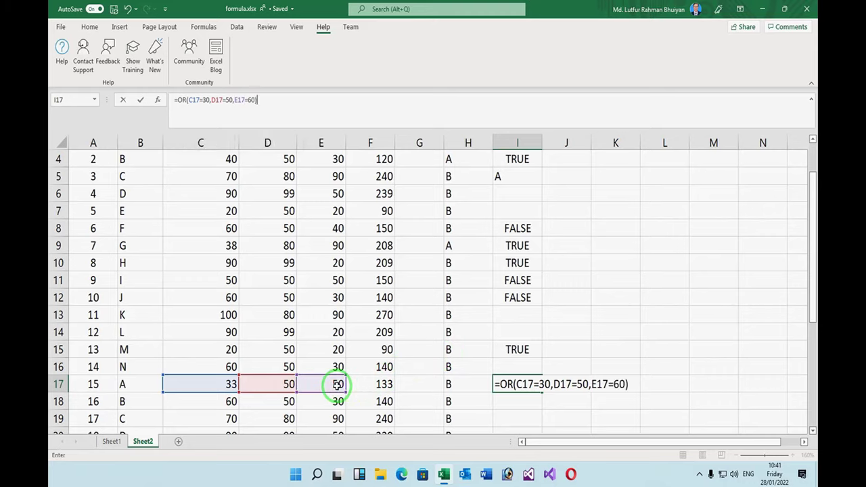
{"action": "key", "text": "Return"}
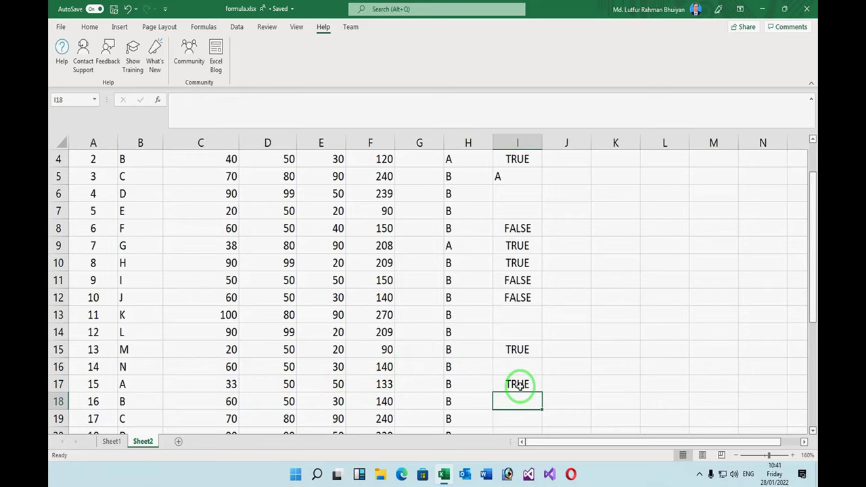
{"action": "left_click", "coordinate": [518, 385]}
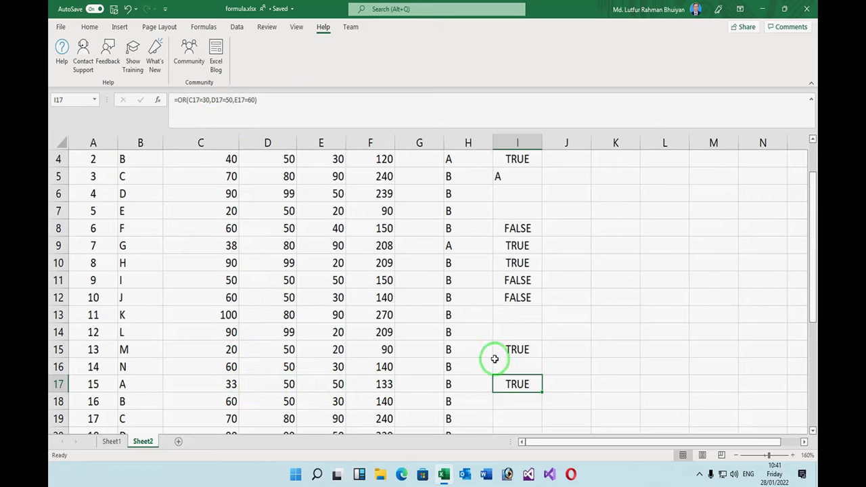
Step: Change the D17 test value in I17's OR formula from 50 to 55, giving FALSE
{"action": "left_click", "coordinate": [236, 99]}
{"action": "key", "text": "Delete"}
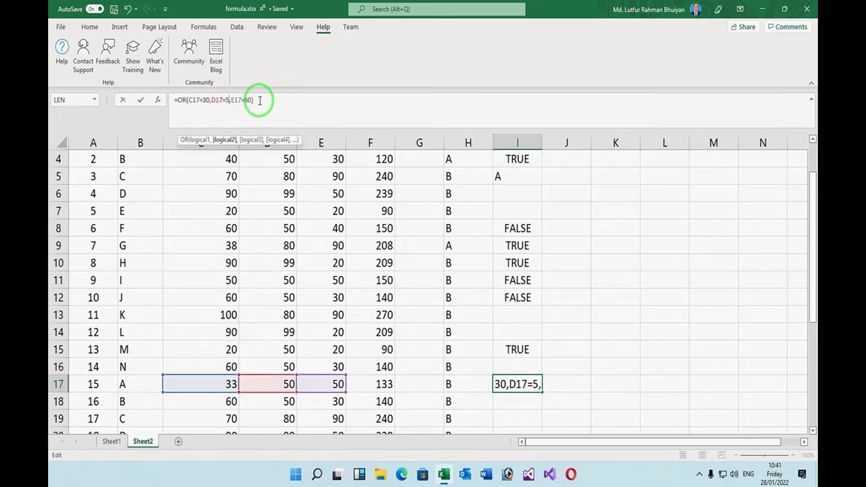
{"action": "type", "text": "5"}
{"action": "key", "text": "Return"}
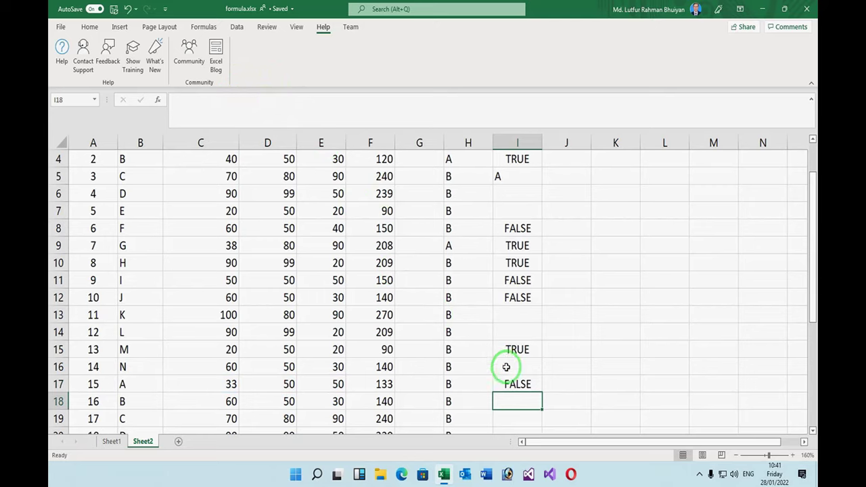
{"action": "left_click", "coordinate": [513, 383]}
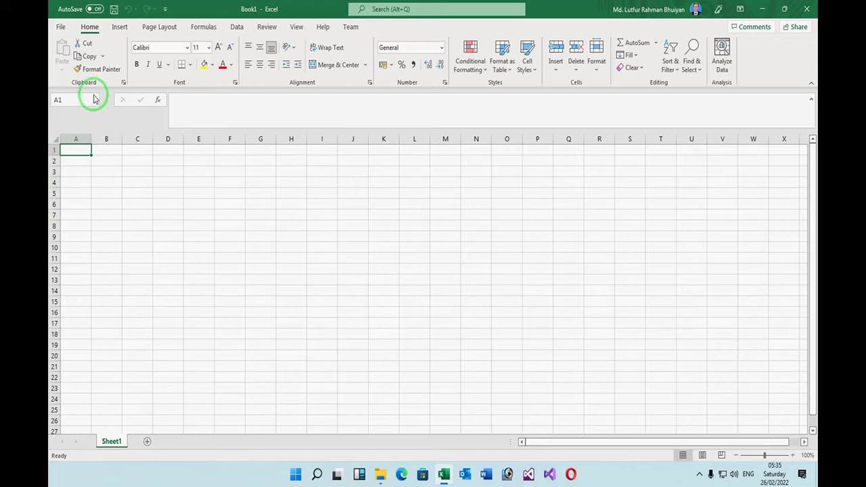
Step: Open formula if.xlsx from the File recent workbooks list
{"action": "left_click", "coordinate": [57, 28]}
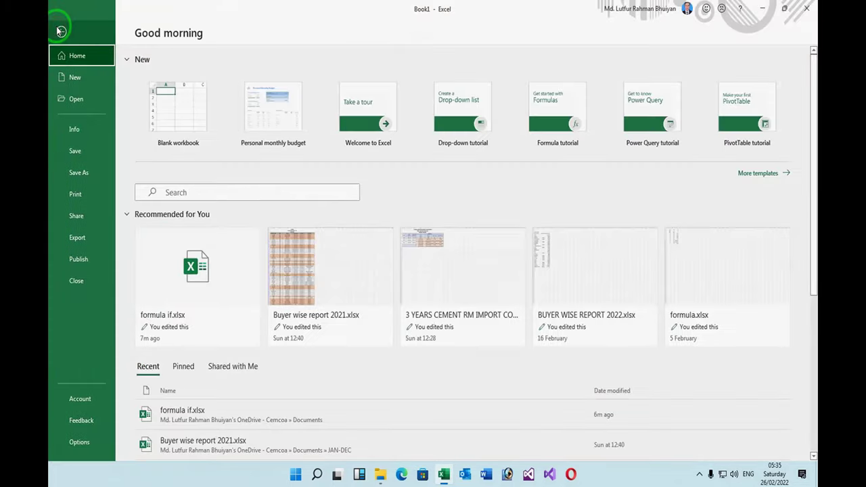
{"action": "left_click", "coordinate": [173, 255]}
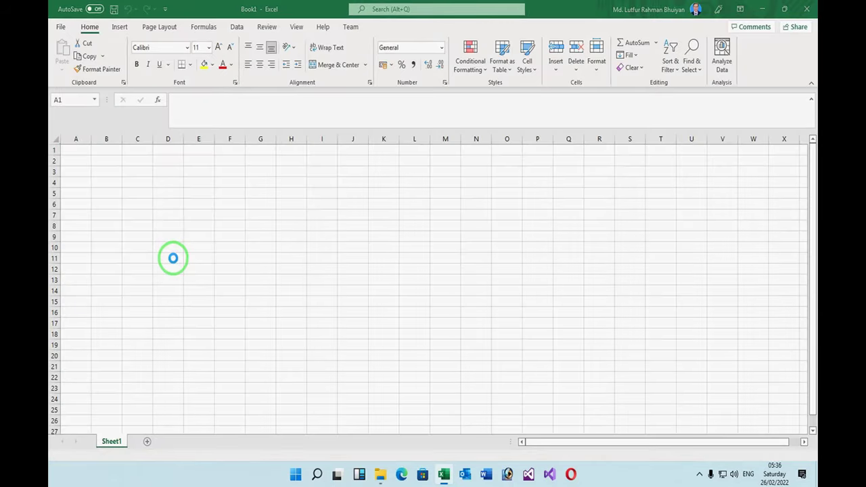
{"action": "left_click", "coordinate": [86, 172]}
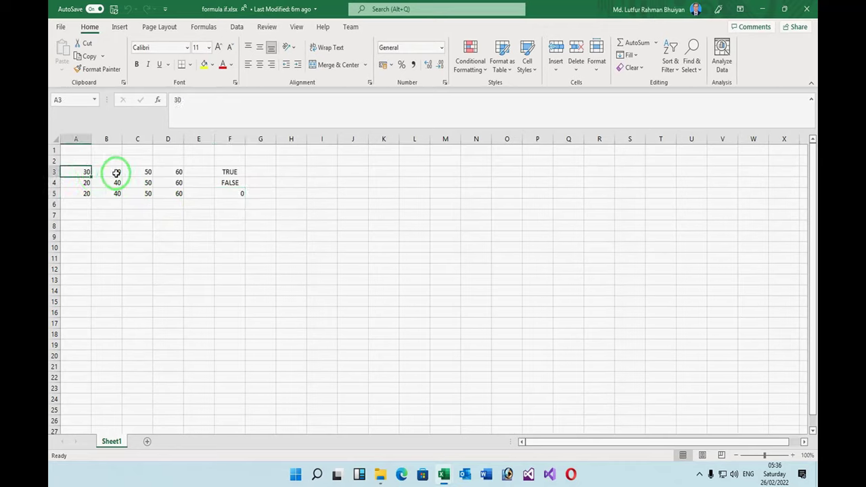
{"action": "left_click", "coordinate": [167, 173]}
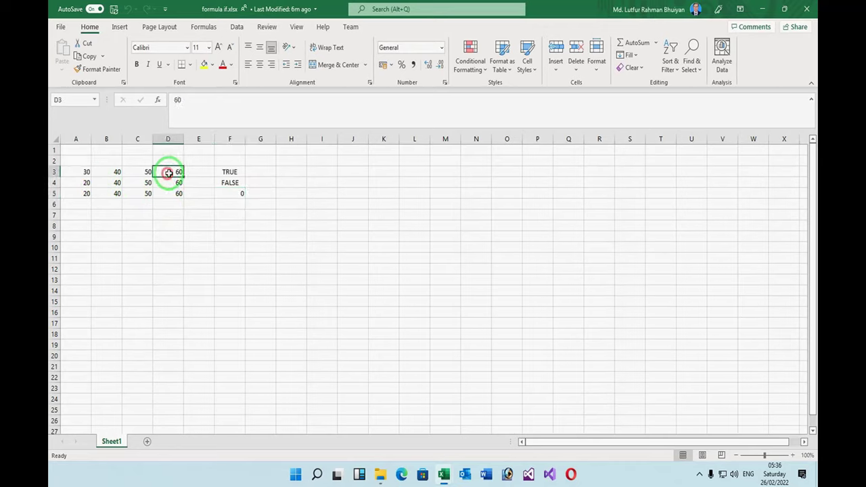
{"action": "left_click", "coordinate": [228, 172]}
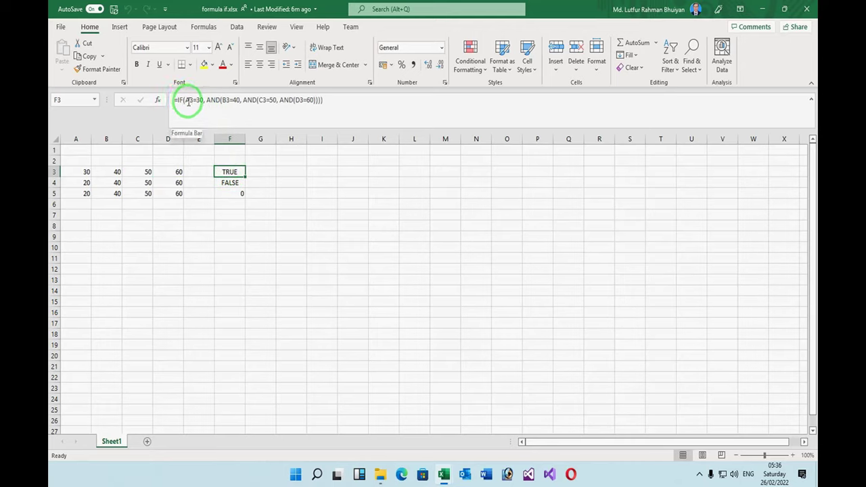
{"action": "left_click", "coordinate": [86, 172]}
{"action": "left_click", "coordinate": [117, 173]}
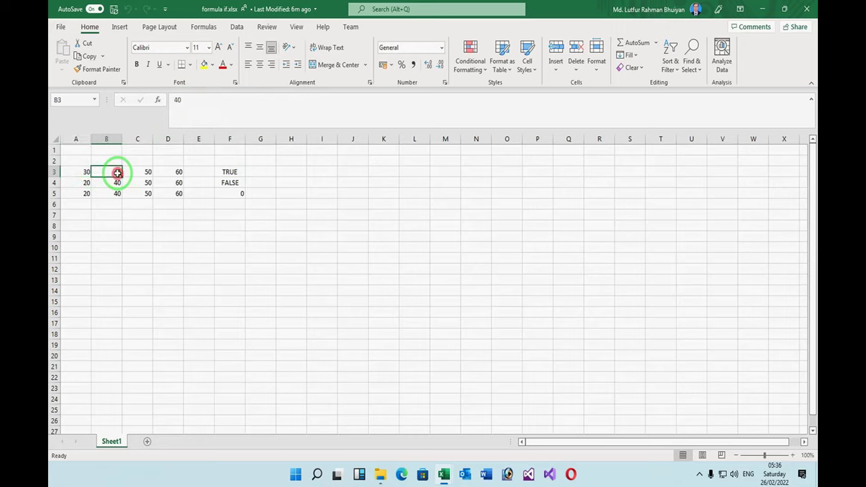
{"action": "left_click", "coordinate": [146, 173]}
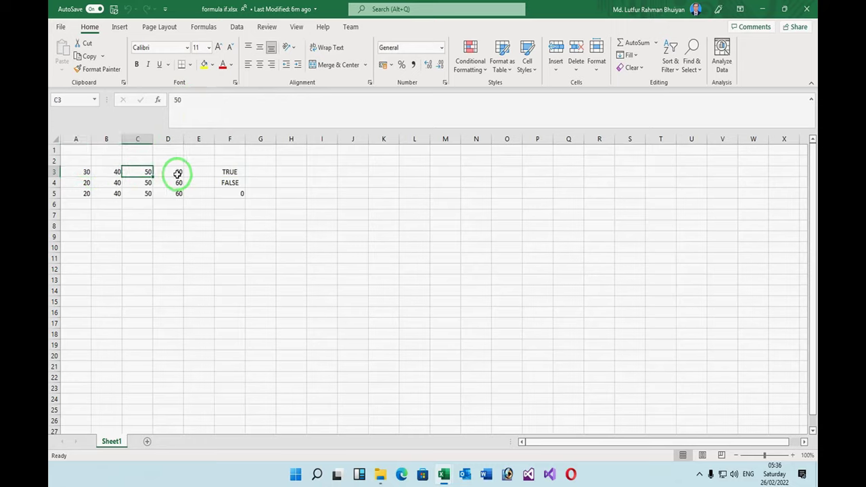
{"action": "left_click", "coordinate": [178, 172]}
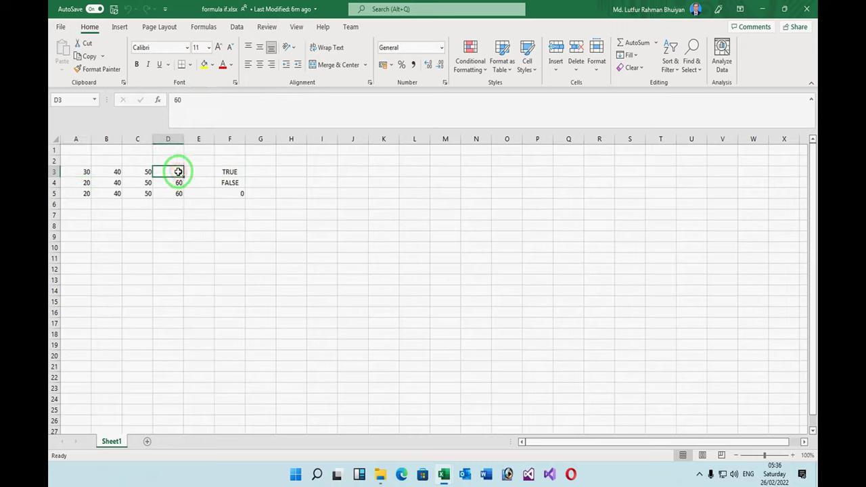
{"action": "left_click", "coordinate": [232, 172]}
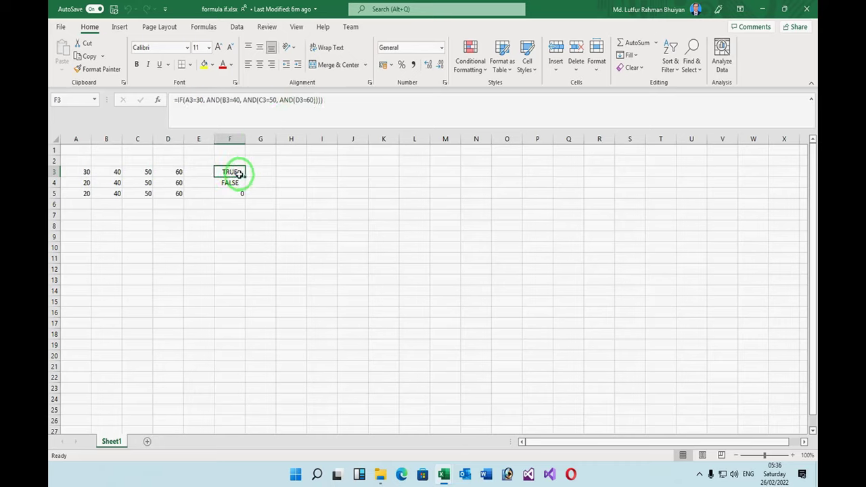
{"action": "left_click", "coordinate": [182, 174]}
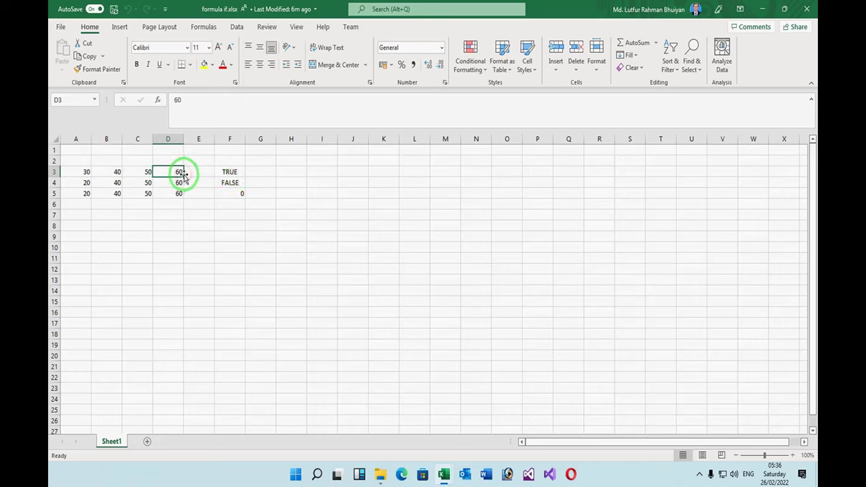
{"action": "left_click", "coordinate": [228, 183]}
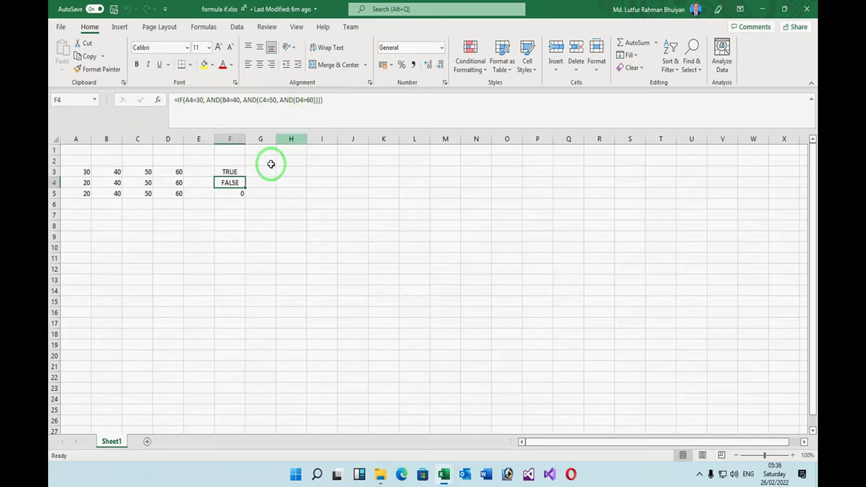
{"action": "left_click", "coordinate": [86, 184]}
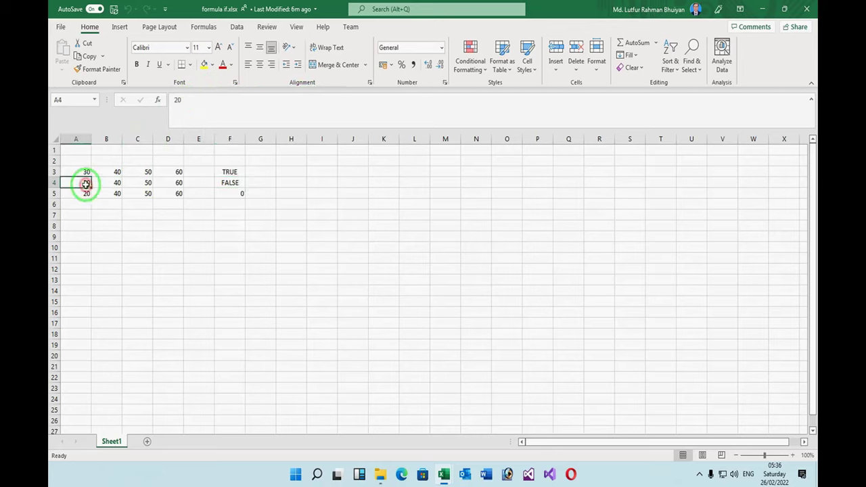
{"action": "left_click", "coordinate": [231, 181]}
{"action": "left_click", "coordinate": [230, 194]}
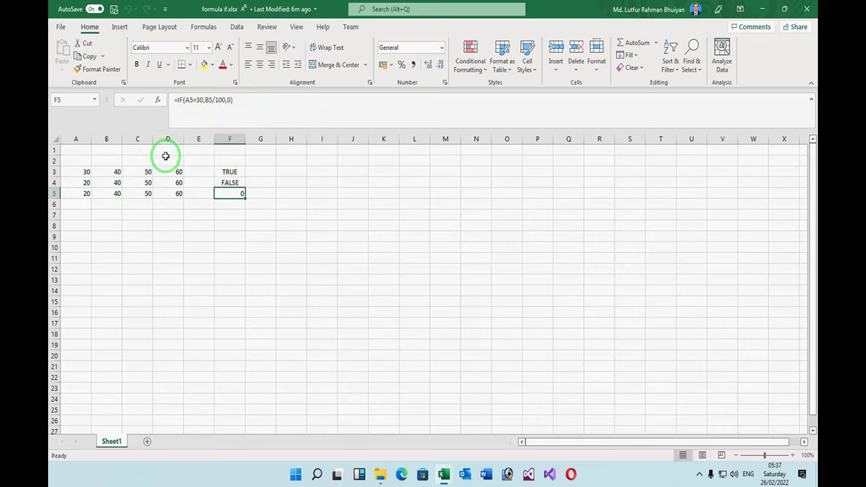
Step: Change A5 to 30 so F5's =IF(A5=30,B5/100,0) returns 0.4
{"action": "left_click", "coordinate": [87, 194]}
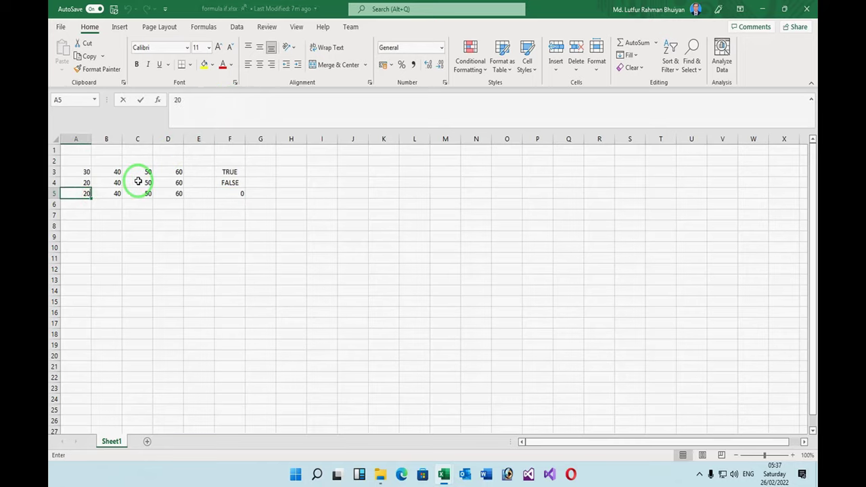
{"action": "type", "text": "30"}
{"action": "key", "text": "Return"}
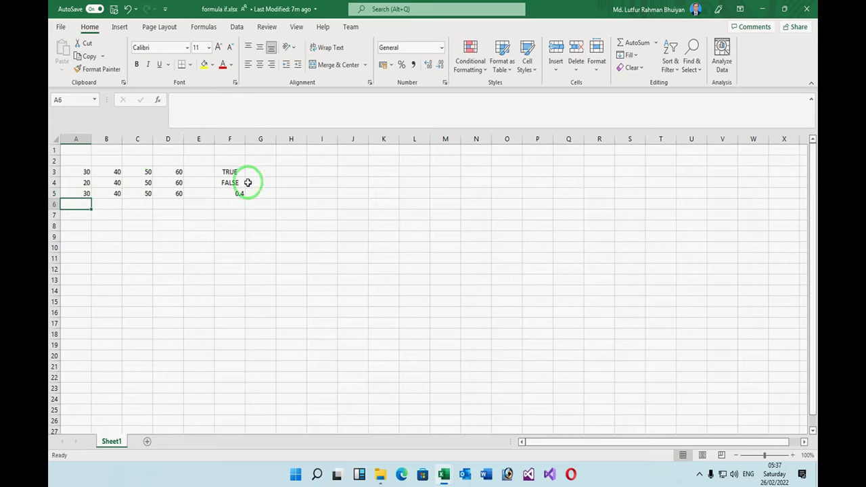
{"action": "left_click", "coordinate": [238, 191]}
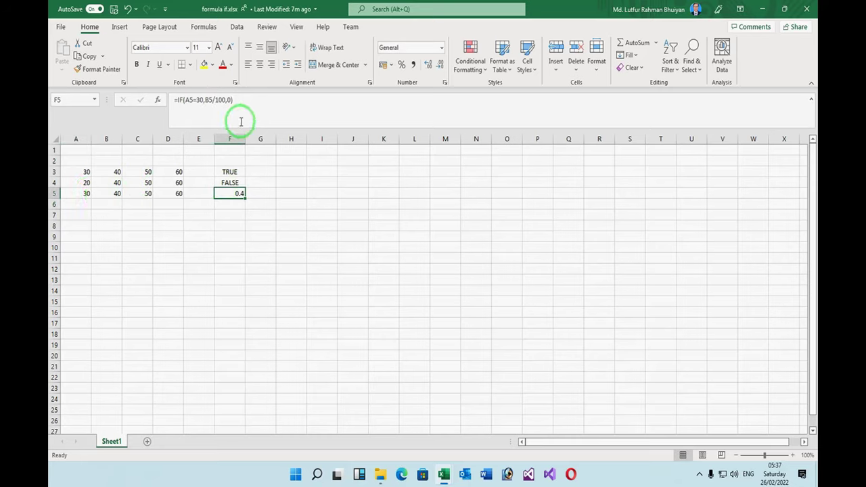
{"action": "left_click_drag", "start_coordinate": [83, 194], "coordinate": [242, 195]}
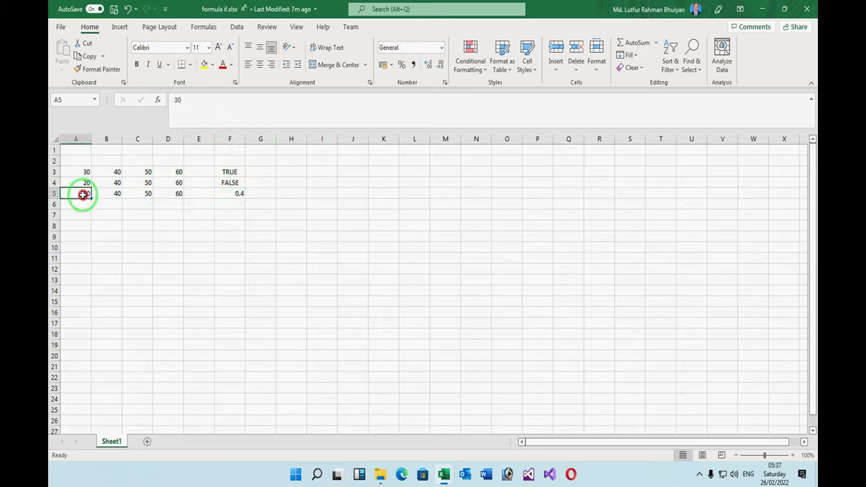
{"action": "left_click", "coordinate": [240, 194]}
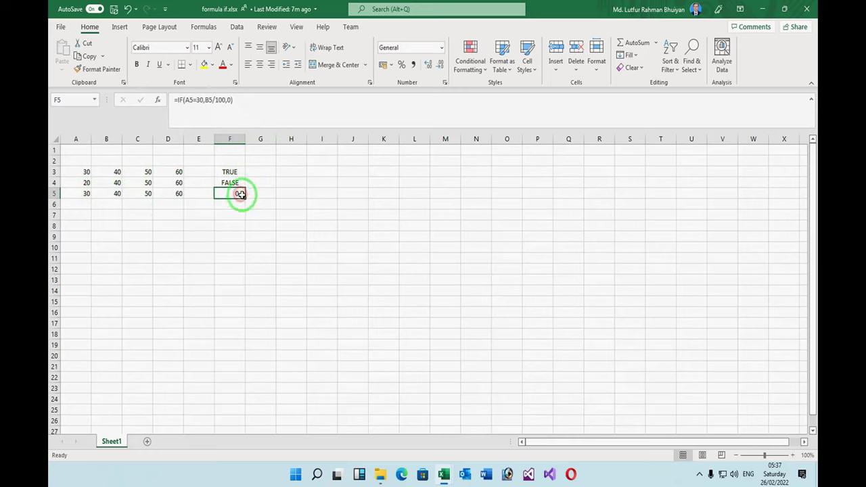
{"action": "left_click", "coordinate": [285, 193]}
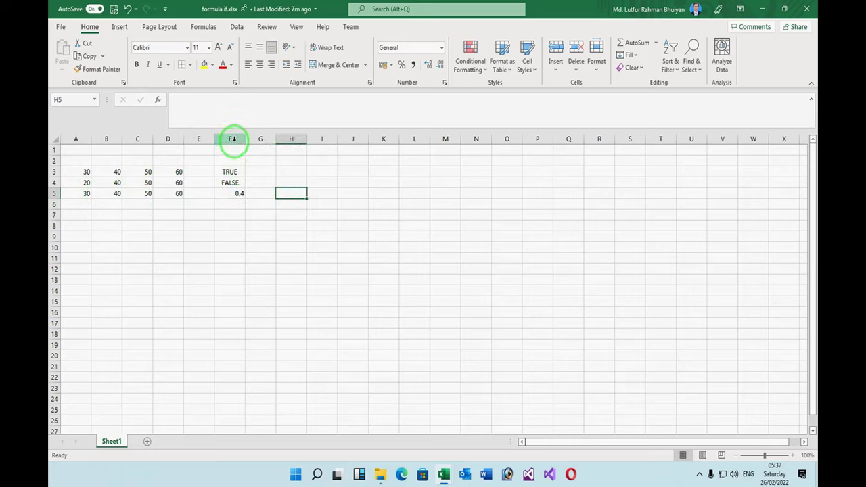
{"action": "left_click_drag", "start_coordinate": [81, 194], "coordinate": [201, 193]}
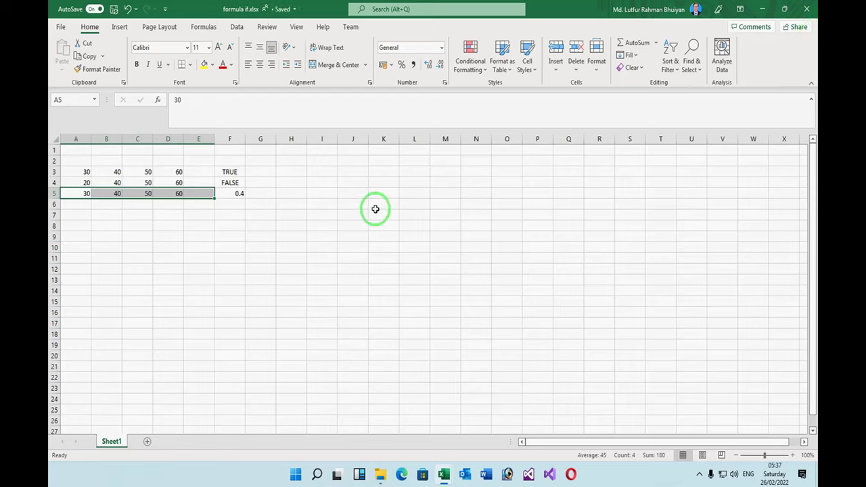
Step: Cancel the stray =G7 entry in F5, keeping its IF formula, and select it for editing
{"action": "left_click", "coordinate": [229, 190]}
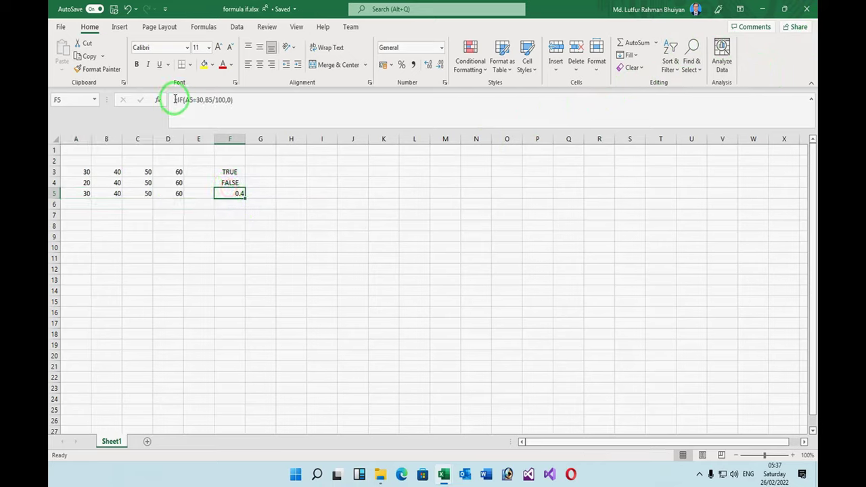
{"action": "left_click_drag", "start_coordinate": [174, 100], "coordinate": [268, 99]}
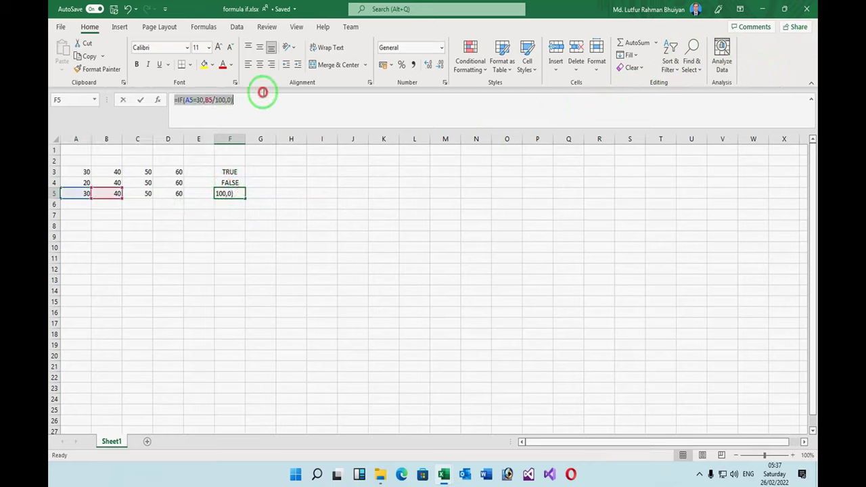
{"action": "type", "text": "="}
{"action": "left_click", "coordinate": [276, 190]}
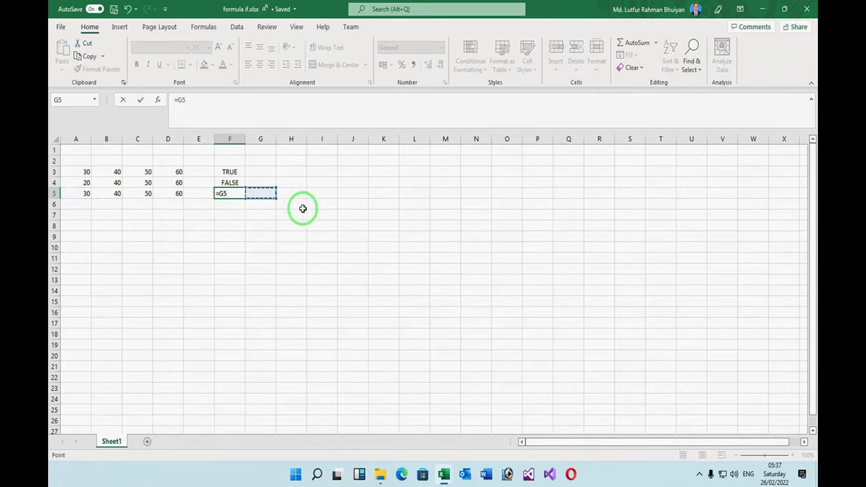
{"action": "left_click", "coordinate": [264, 219]}
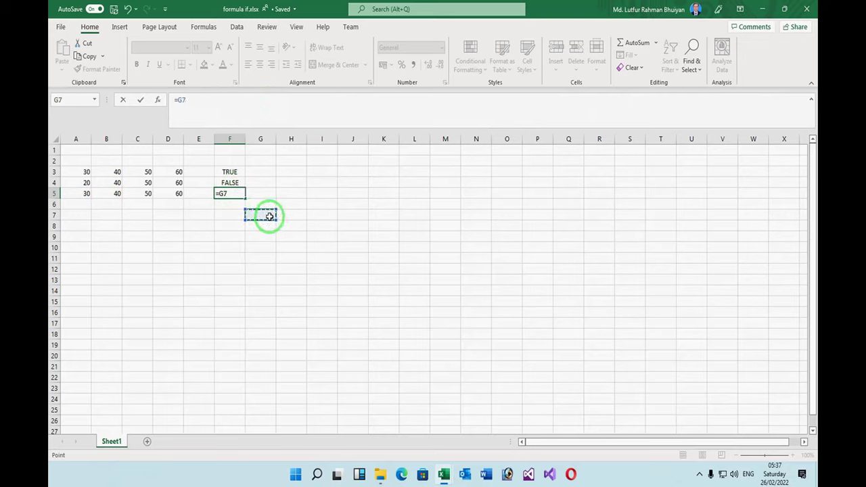
{"action": "key", "text": "Escape"}
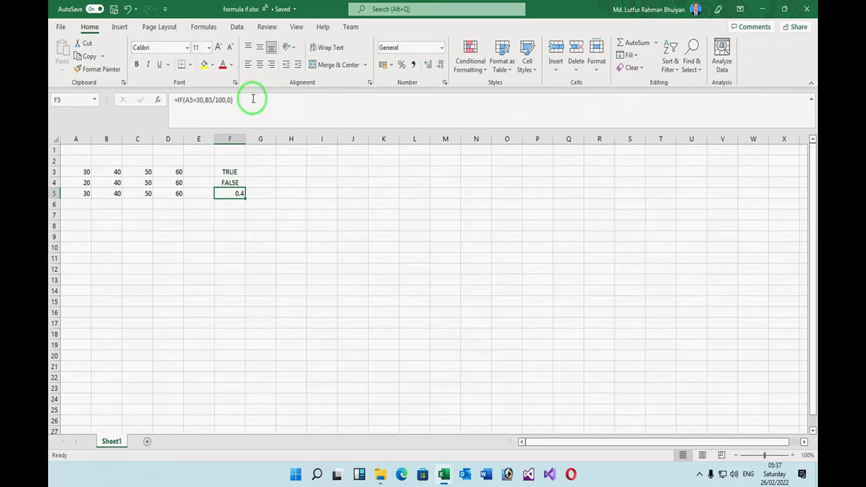
{"action": "left_click_drag", "start_coordinate": [251, 100], "coordinate": [138, 99]}
{"action": "left_click", "coordinate": [296, 102]}
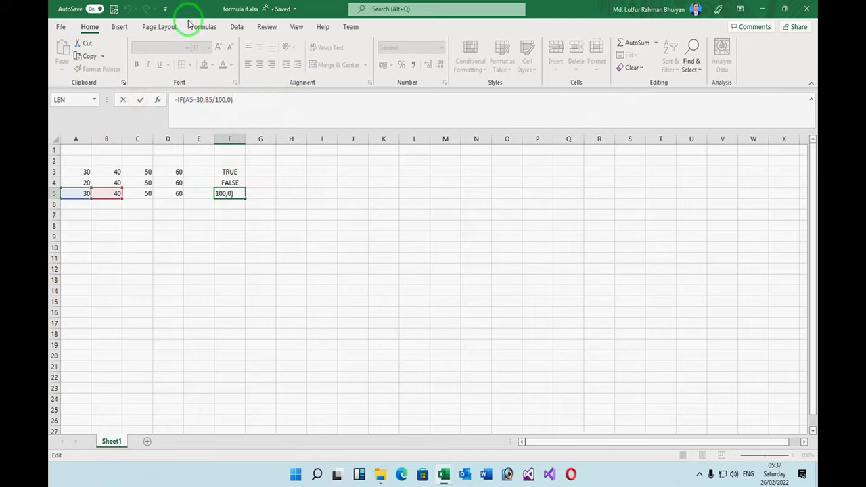
Step: Search Help for 'if function' and open the IF function article
{"action": "left_click", "coordinate": [322, 28]}
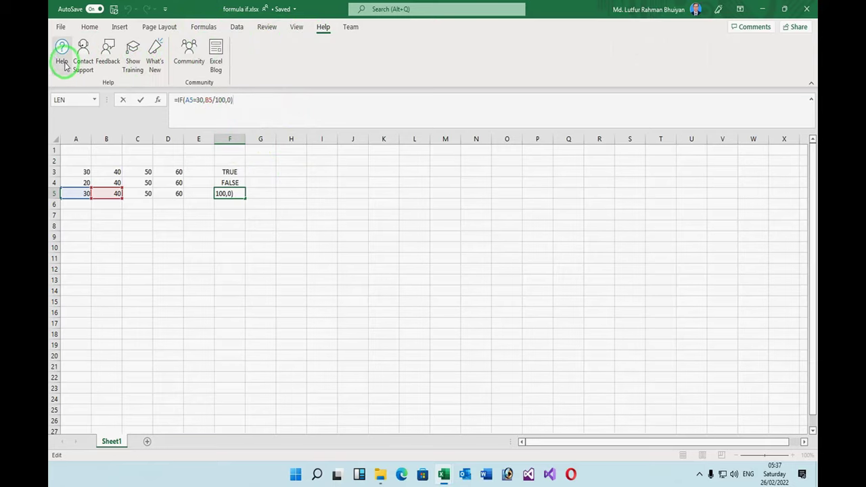
{"action": "left_click", "coordinate": [62, 63]}
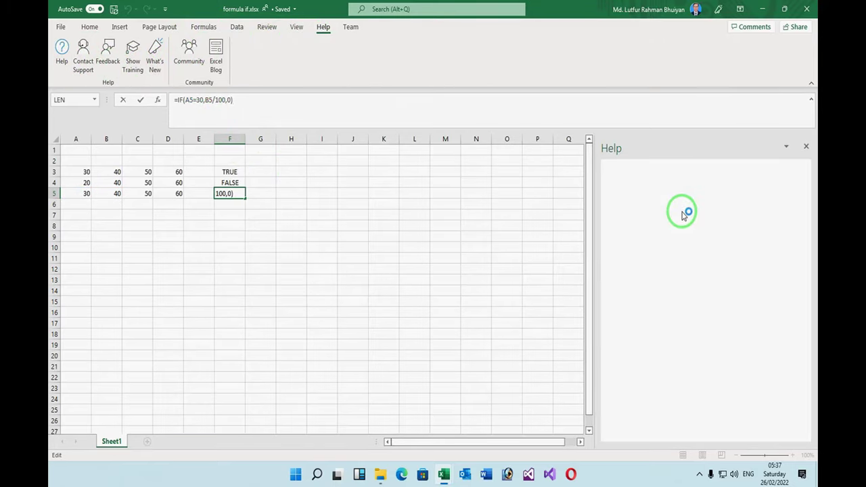
{"action": "left_click", "coordinate": [675, 176]}
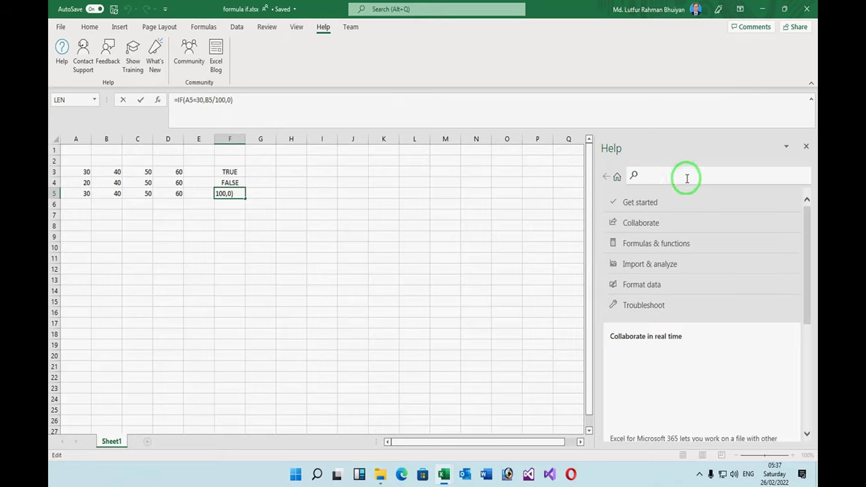
{"action": "type", "text": "i"}
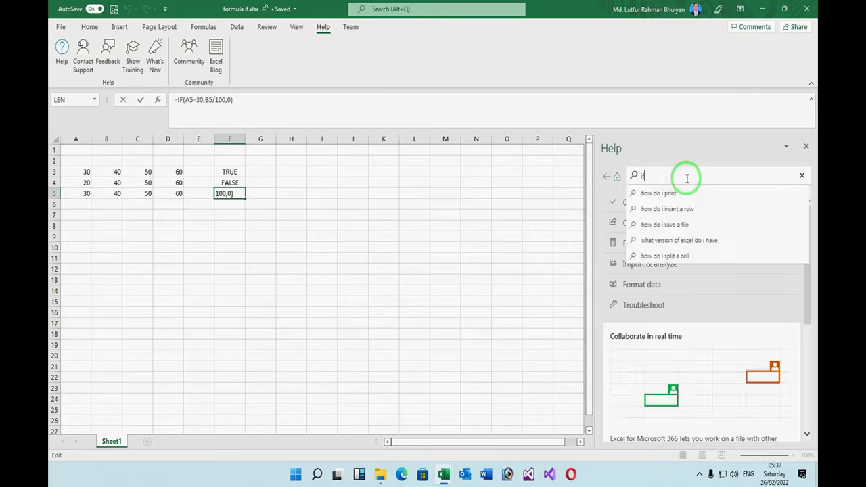
{"action": "type", "text": "f"}
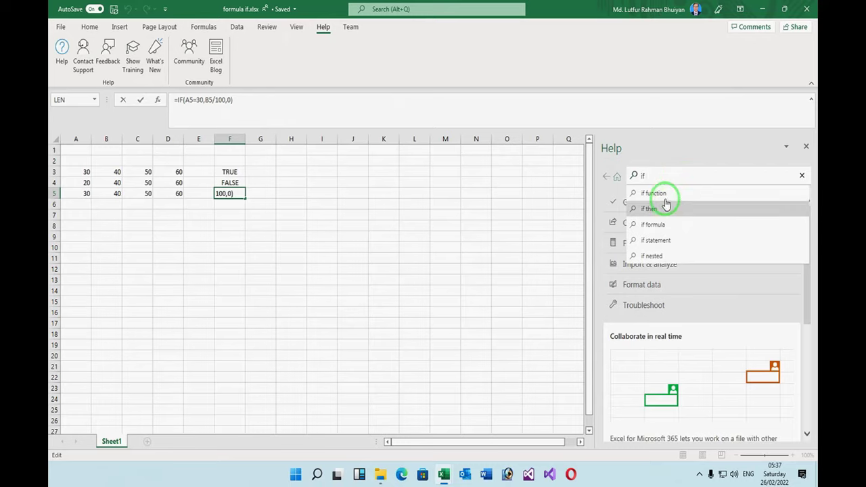
{"action": "left_click", "coordinate": [667, 193]}
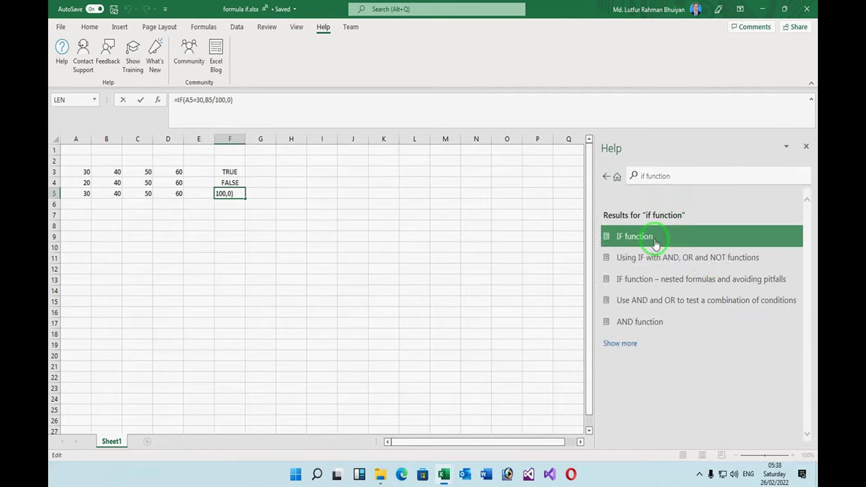
{"action": "left_click", "coordinate": [655, 238]}
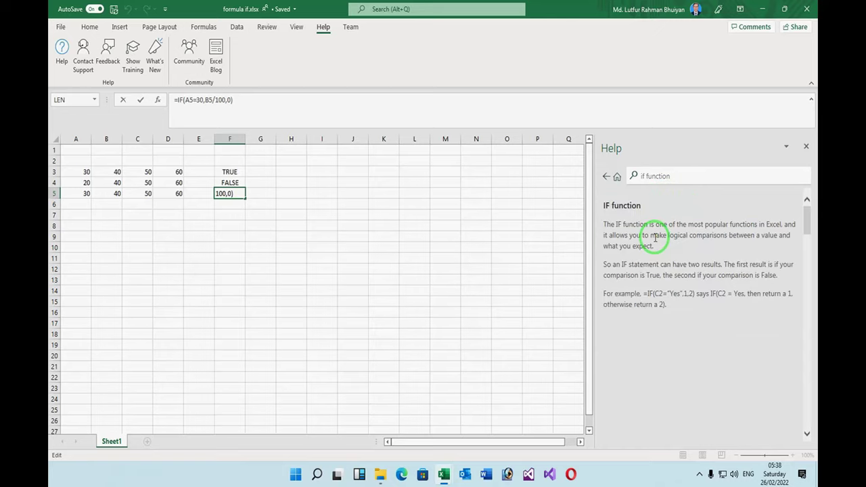
Step: Scroll down through the IF function article's examples and back up
{"action": "scroll", "coordinate": [682, 290], "scroll_direction": "down", "scroll_amount": 5}
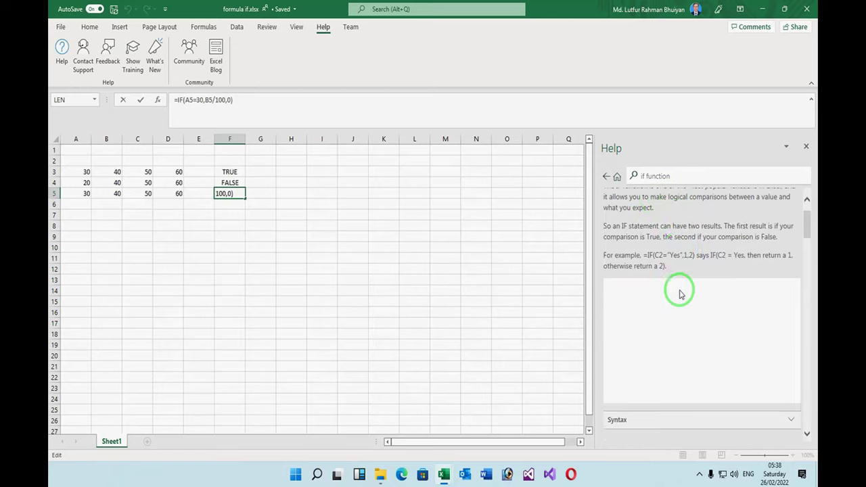
{"action": "scroll", "coordinate": [684, 296], "scroll_direction": "down", "scroll_amount": 3}
{"action": "scroll", "coordinate": [683, 295], "scroll_direction": "down", "scroll_amount": 5}
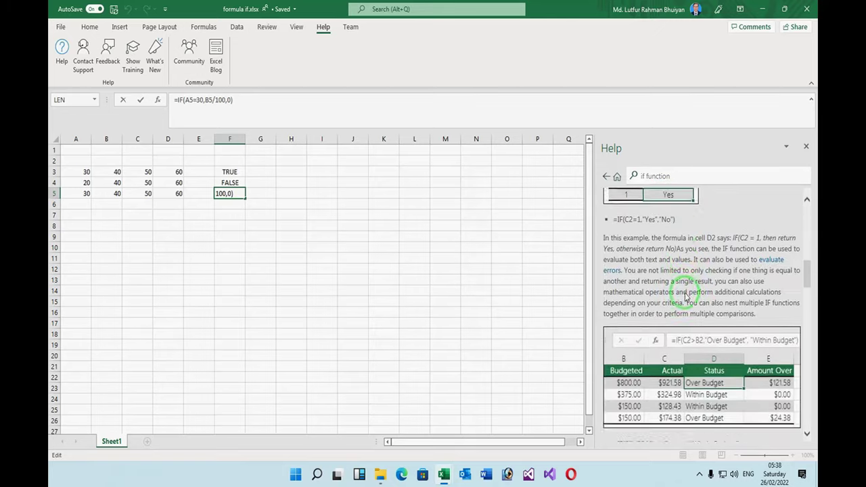
{"action": "scroll", "coordinate": [694, 295], "scroll_direction": "down", "scroll_amount": 5}
{"action": "scroll", "coordinate": [697, 295], "scroll_direction": "down", "scroll_amount": 10}
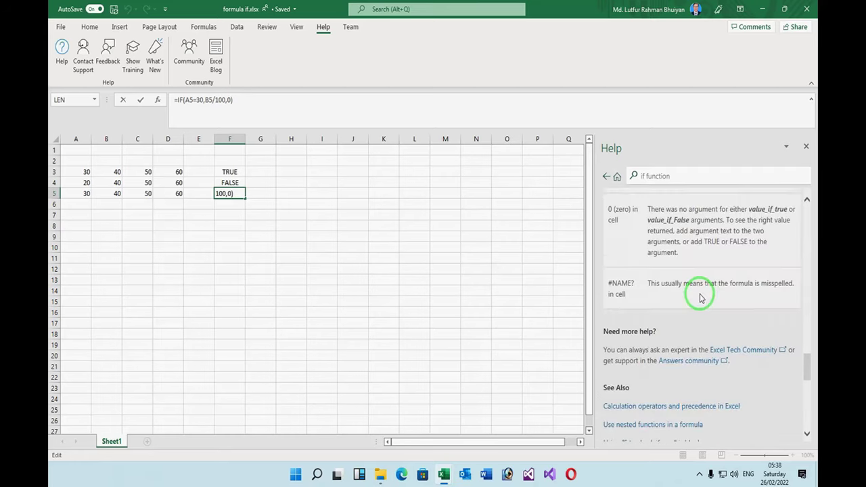
{"action": "scroll", "coordinate": [702, 292], "scroll_direction": "down", "scroll_amount": 5}
{"action": "scroll", "coordinate": [702, 292], "scroll_direction": "up", "scroll_amount": 5}
{"action": "scroll", "coordinate": [704, 296], "scroll_direction": "up", "scroll_amount": 10}
{"action": "scroll", "coordinate": [704, 297], "scroll_direction": "up", "scroll_amount": 5}
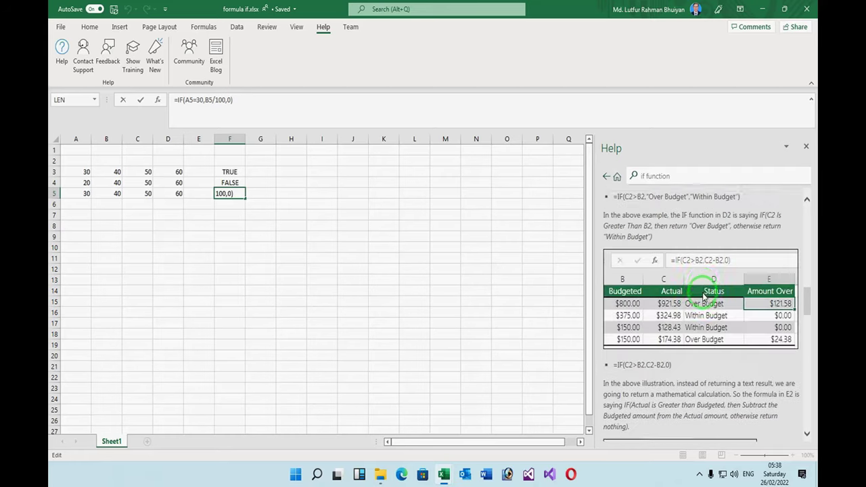
{"action": "scroll", "coordinate": [704, 296], "scroll_direction": "up", "scroll_amount": 2}
{"action": "scroll", "coordinate": [704, 295], "scroll_direction": "up", "scroll_amount": 5}
{"action": "scroll", "coordinate": [704, 293], "scroll_direction": "up", "scroll_amount": 5}
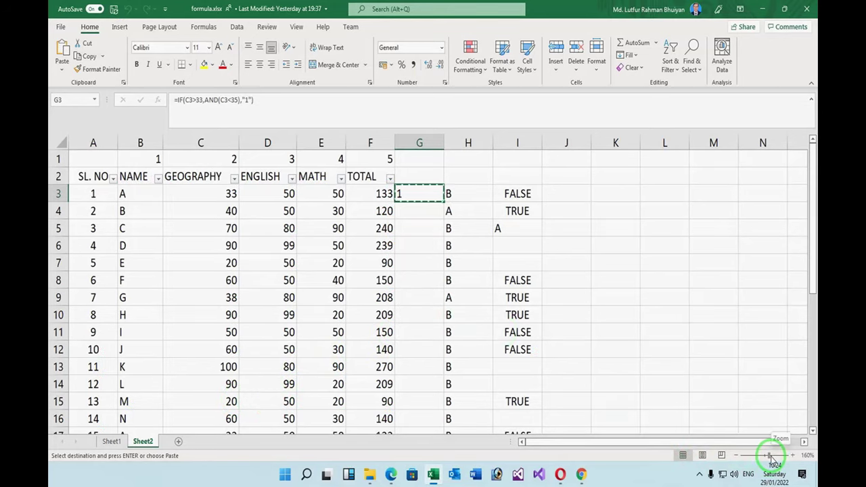
Step: Zoom in on Sheet2's marks table and cancel the pending copy of G3
{"action": "mouse_move", "coordinate": [771, 460]}
{"action": "left_mouse_down"}
{"action": "mouse_move", "coordinate": [782, 459]}
{"action": "mouse_move", "coordinate": [761, 460]}
{"action": "mouse_move", "coordinate": [771, 459]}
{"action": "left_mouse_up"}
{"action": "scroll", "coordinate": [528, 368], "scroll_direction": "up", "scroll_amount": 1}
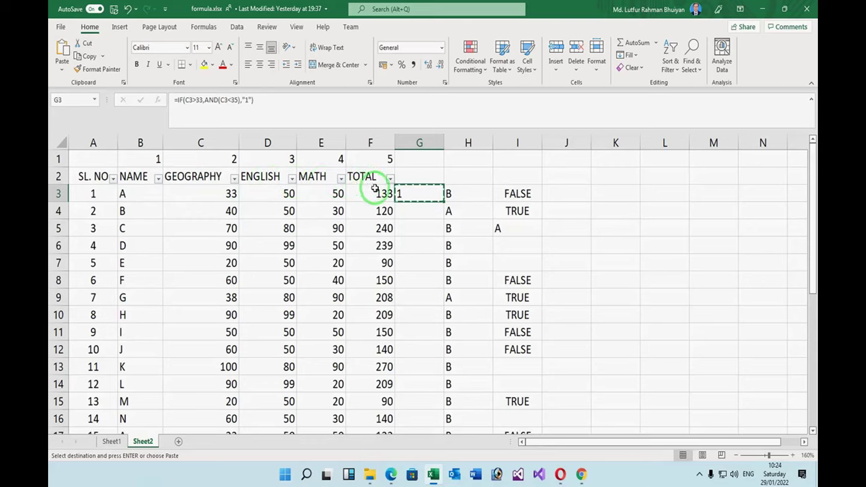
{"action": "left_click", "coordinate": [421, 237]}
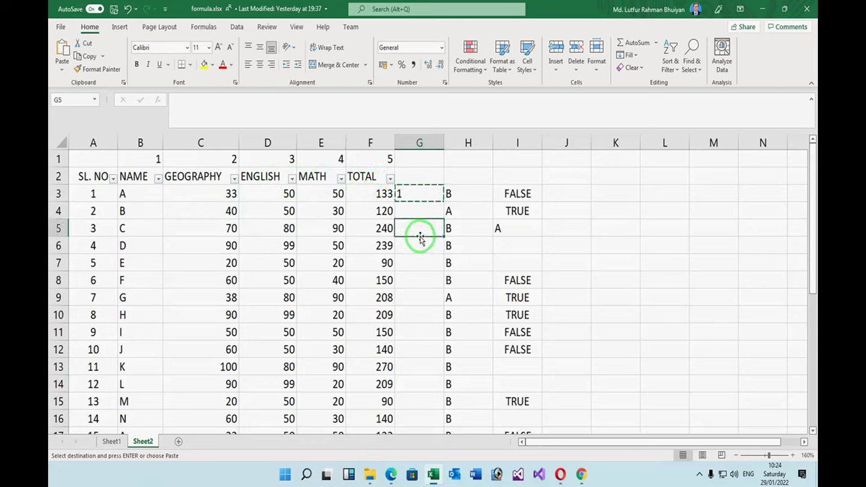
{"action": "key", "text": "Escape"}
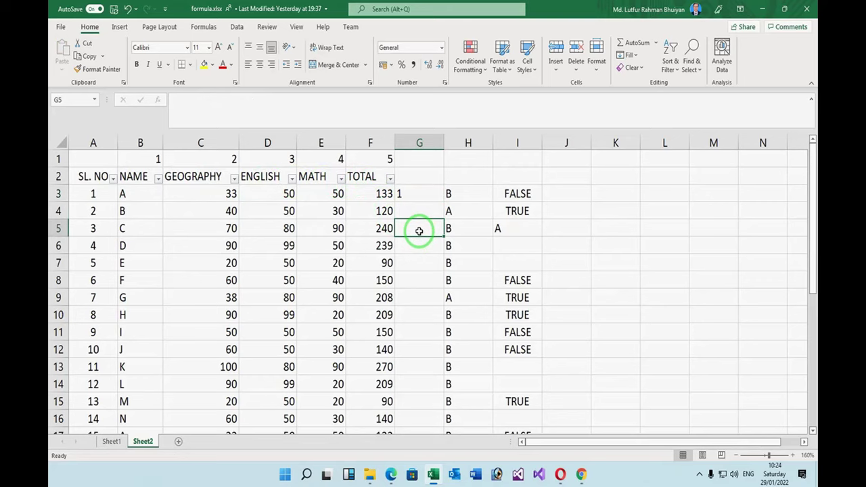
Step: Hide columns G through K, after undoing earlier partial hides of G and H–J
{"action": "left_click_drag", "start_coordinate": [460, 143], "coordinate": [562, 143]}
{"action": "right_click", "coordinate": [523, 174]}
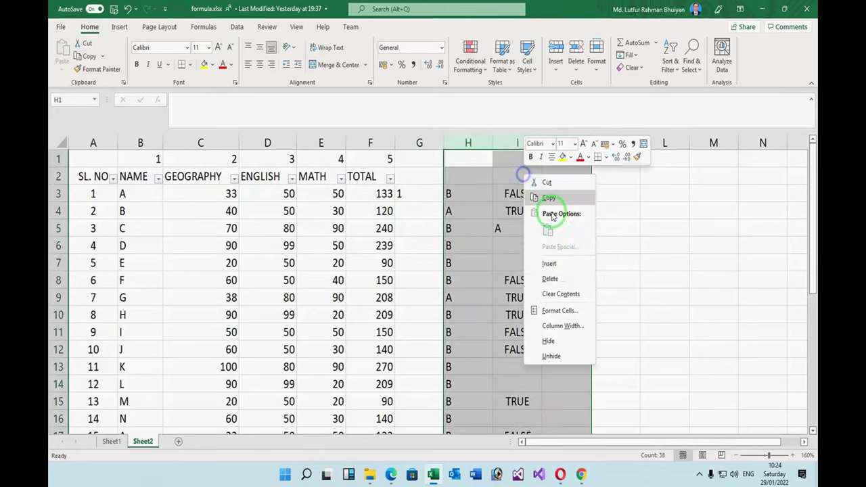
{"action": "left_click", "coordinate": [562, 341]}
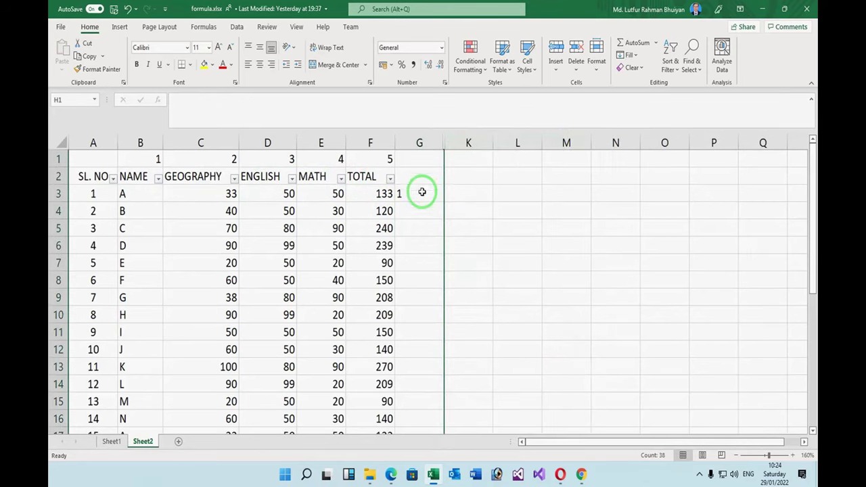
{"action": "right_click", "coordinate": [418, 143]}
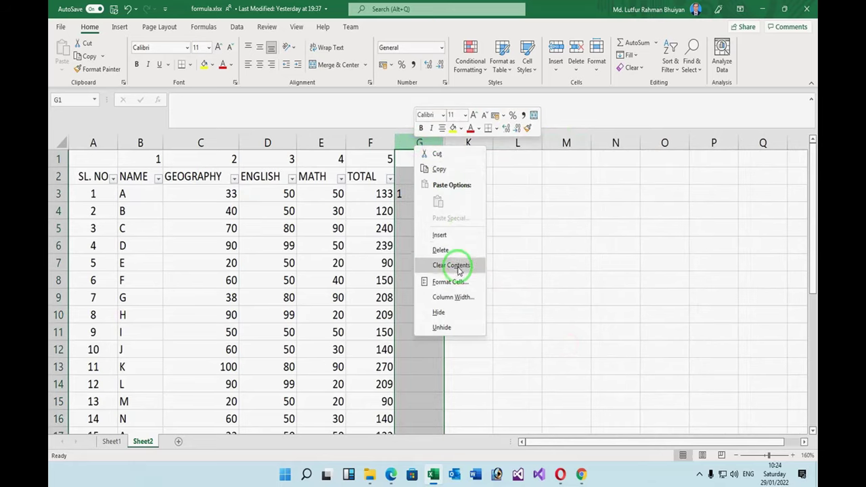
{"action": "left_click", "coordinate": [440, 312]}
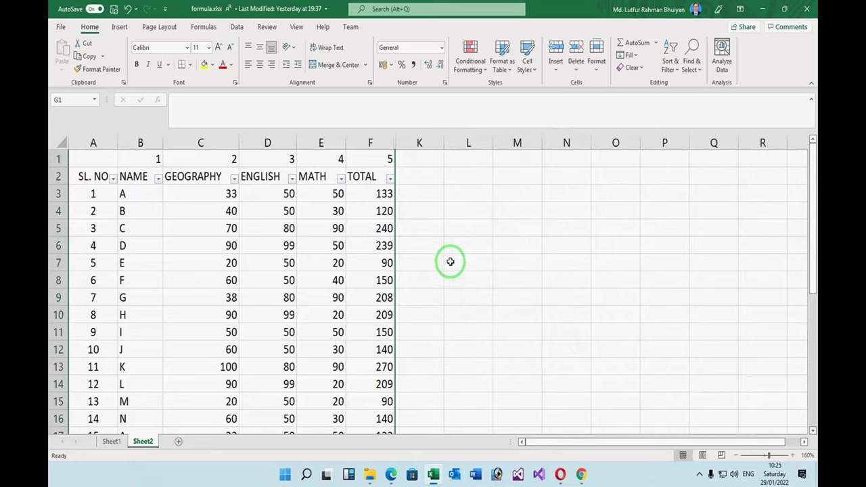
{"action": "key", "text": "ctrl+z"}
{"action": "left_click", "coordinate": [429, 193]}
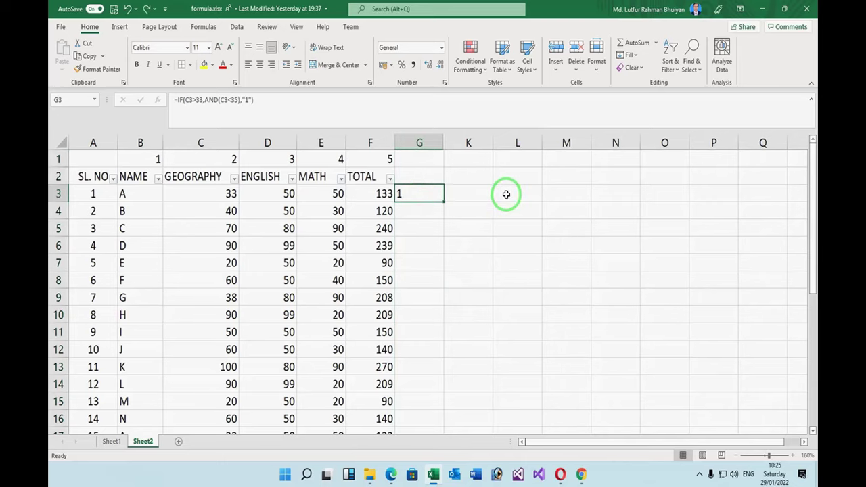
{"action": "key", "text": "ctrl+z"}
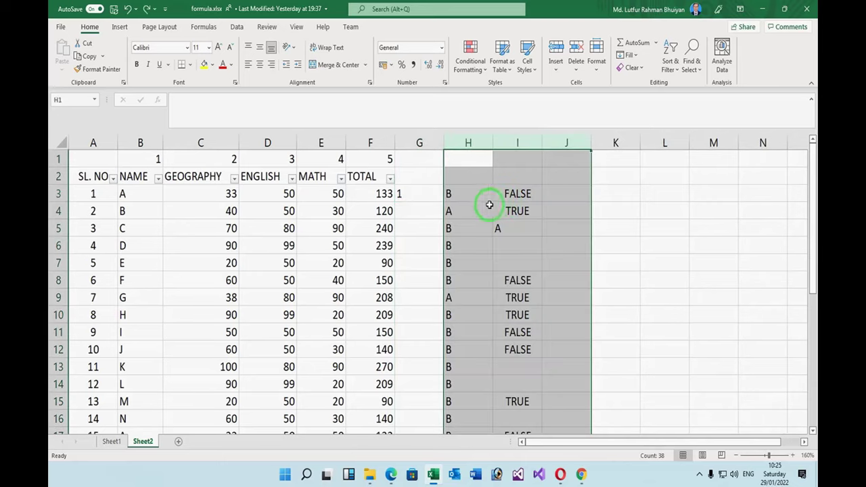
{"action": "left_click_drag", "start_coordinate": [412, 143], "coordinate": [609, 143]}
{"action": "right_click", "coordinate": [555, 186]}
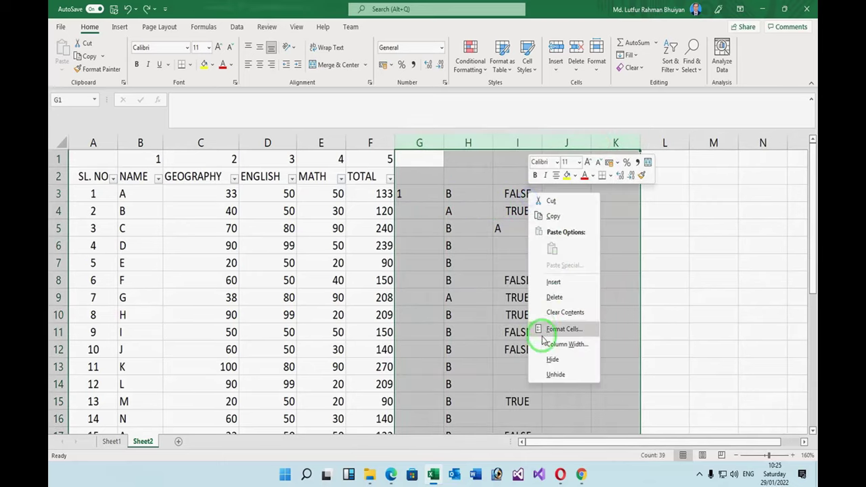
{"action": "left_click", "coordinate": [550, 359]}
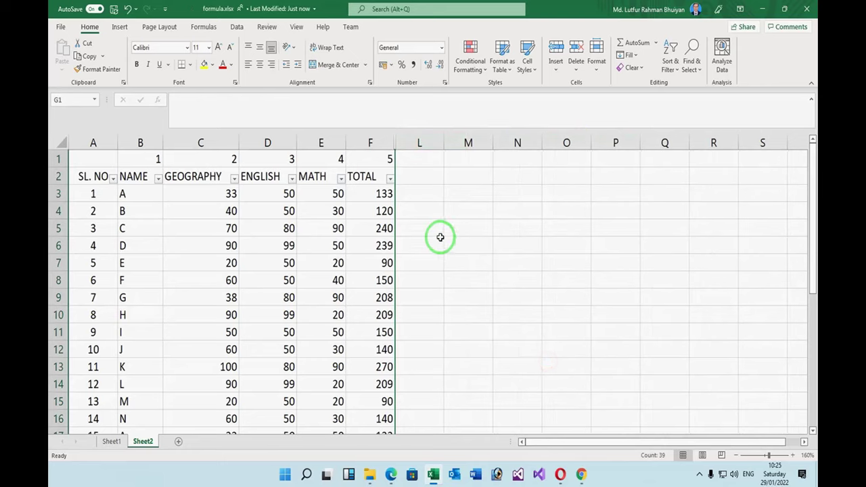
Step: Begin an IF formula in L3 testing the Geography mark in C3
{"action": "left_click", "coordinate": [432, 196]}
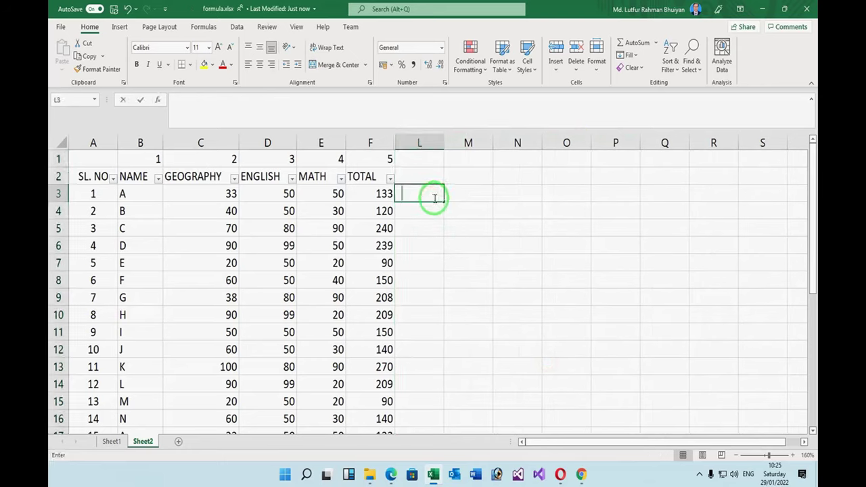
{"action": "type", "text": "="}
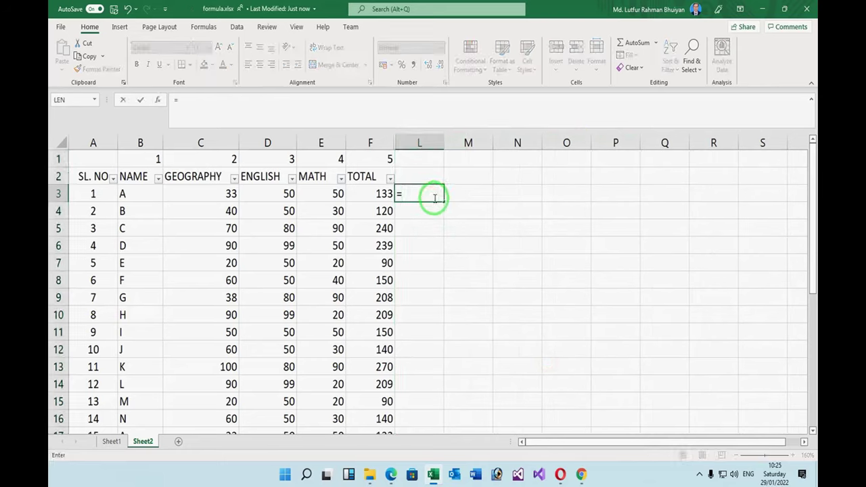
{"action": "type", "text": "IF"}
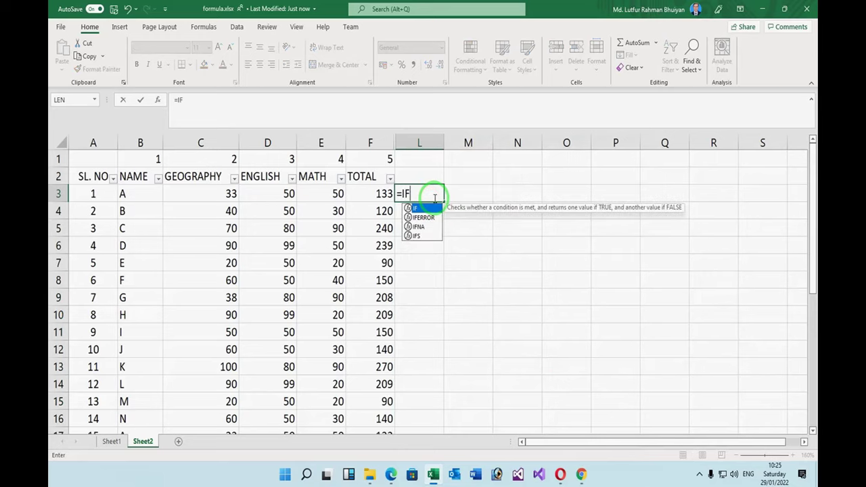
{"action": "left_click", "coordinate": [231, 195]}
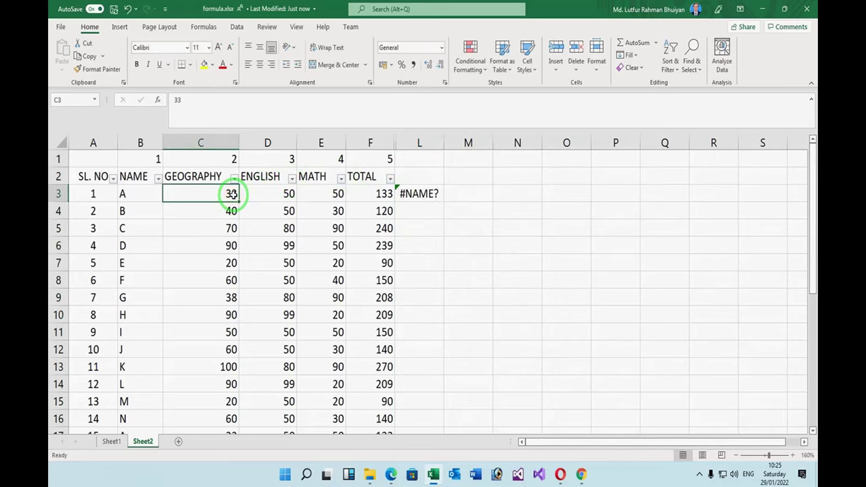
{"action": "left_click", "coordinate": [405, 194]}
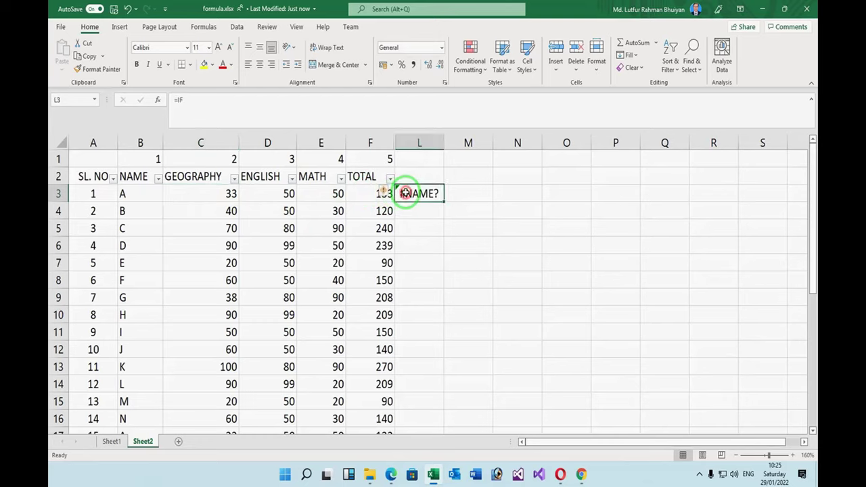
{"action": "left_click", "coordinate": [266, 113]}
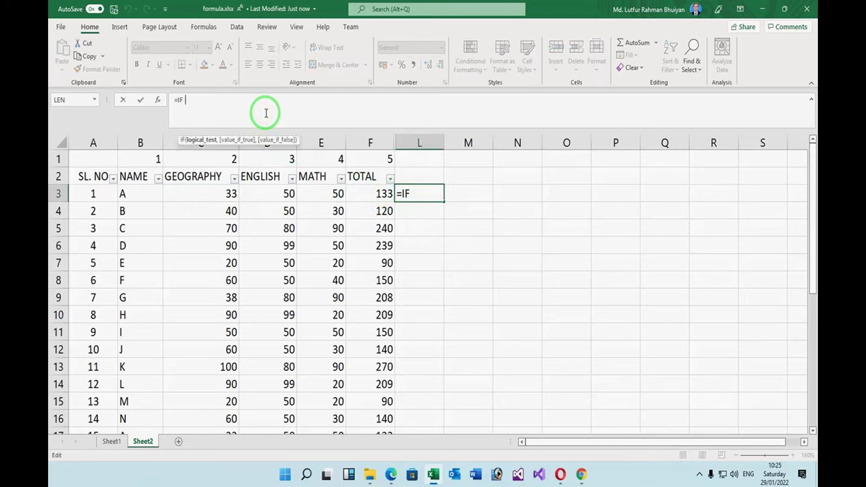
{"action": "type", "text": "("}
{"action": "left_click", "coordinate": [223, 196]}
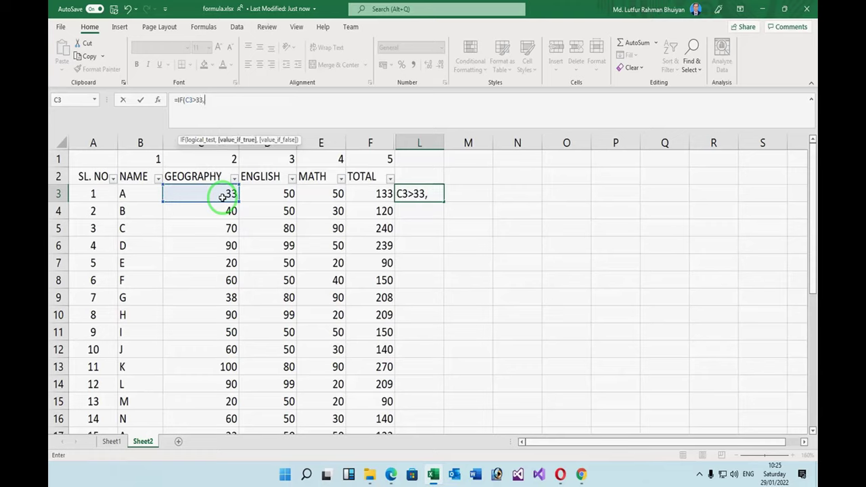
Step: Complete L3 as =IF(C3>33,AND(D3<33),"1"), accepting Excel's correction, so it shows 1
{"action": "type", "text": "A"}
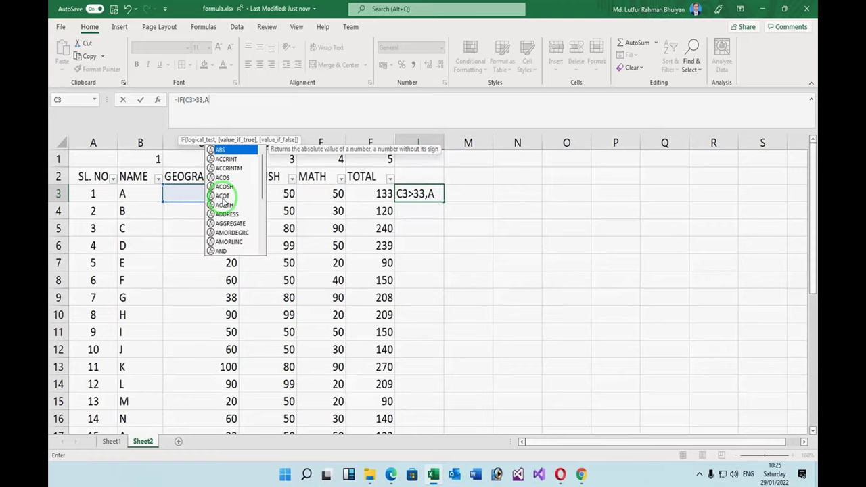
{"action": "type", "text": "ND"}
{"action": "key", "text": "Escape"}
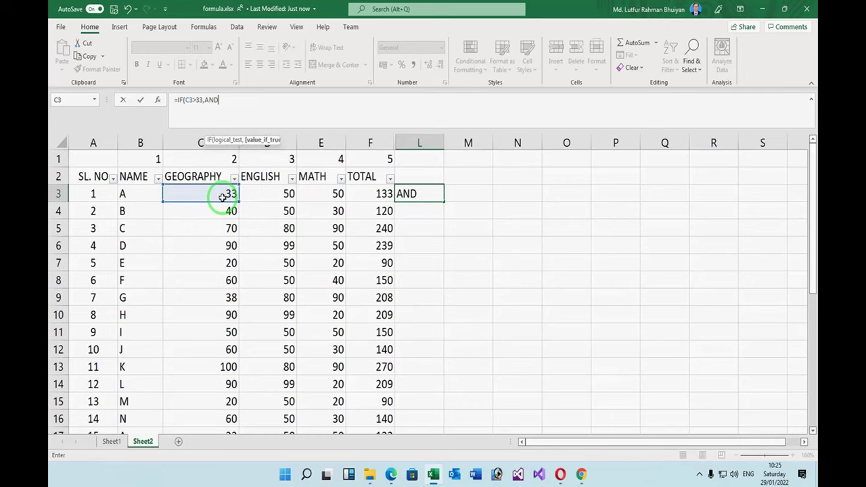
{"action": "left_click", "coordinate": [273, 193]}
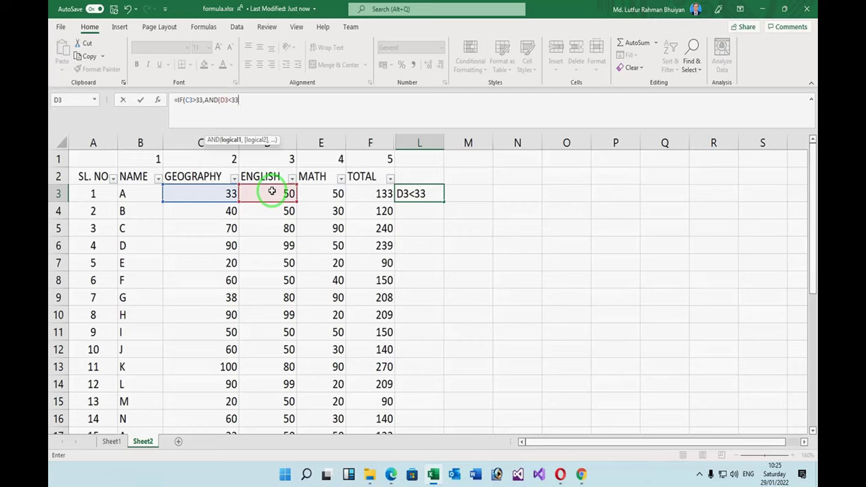
{"action": "type", "text": "),\"1"}
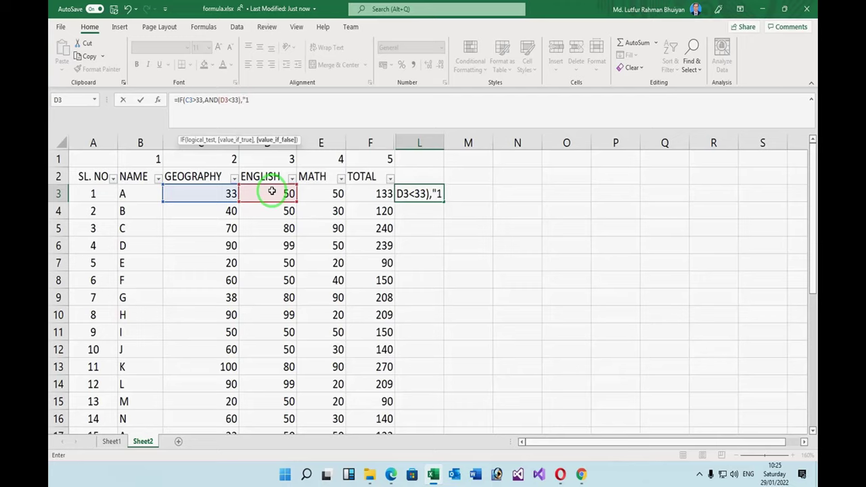
{"action": "type", "text": ")"}
{"action": "key", "text": "Return"}
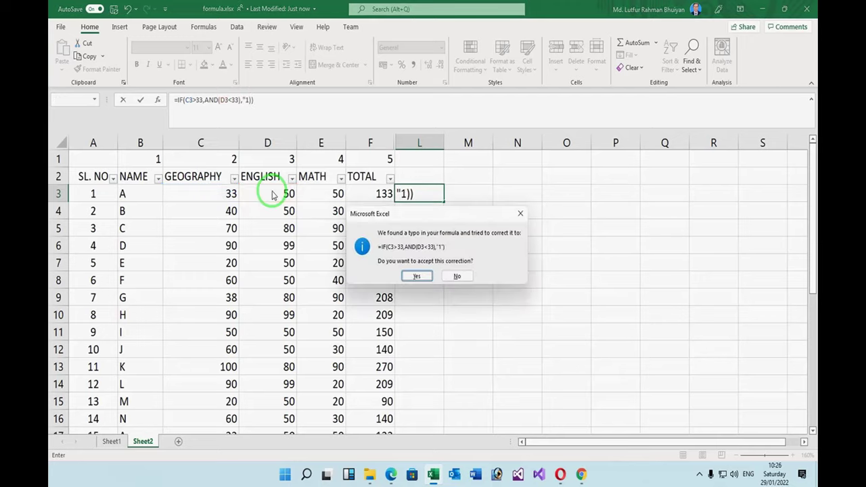
{"action": "key", "text": "Return"}
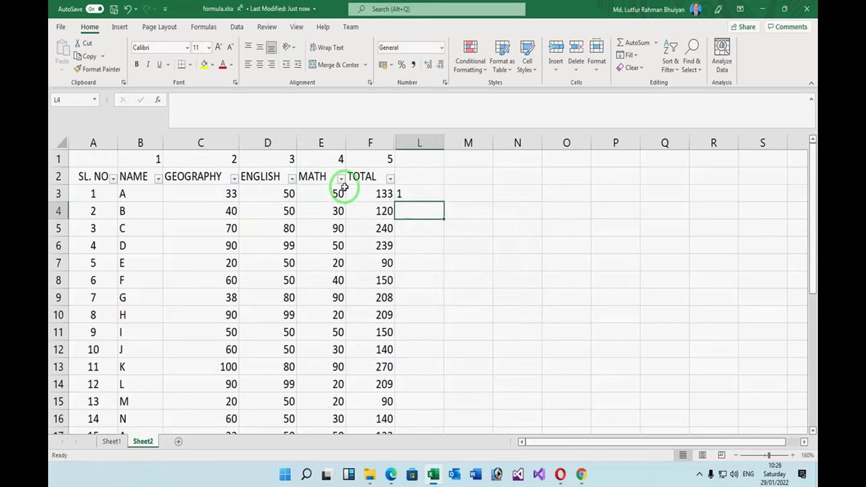
{"action": "left_click", "coordinate": [412, 194]}
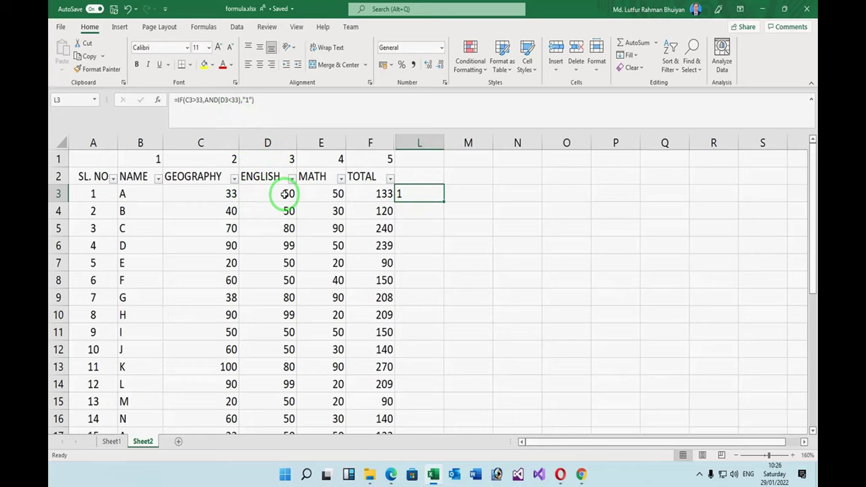
Step: Lower student A's English mark in D3 to 32 and check the result in L3
{"action": "left_click", "coordinate": [285, 195]}
{"action": "type", "text": "32"}
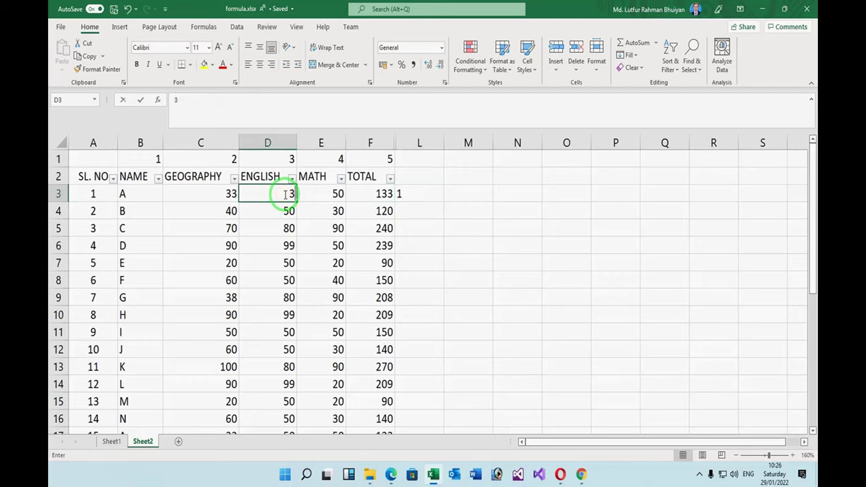
{"action": "key", "text": "Return"}
{"action": "left_click", "coordinate": [285, 194]}
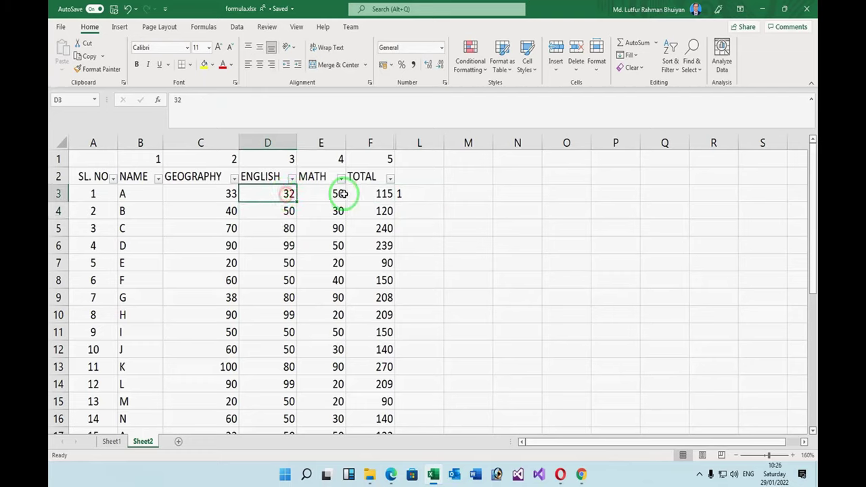
{"action": "left_click", "coordinate": [405, 195]}
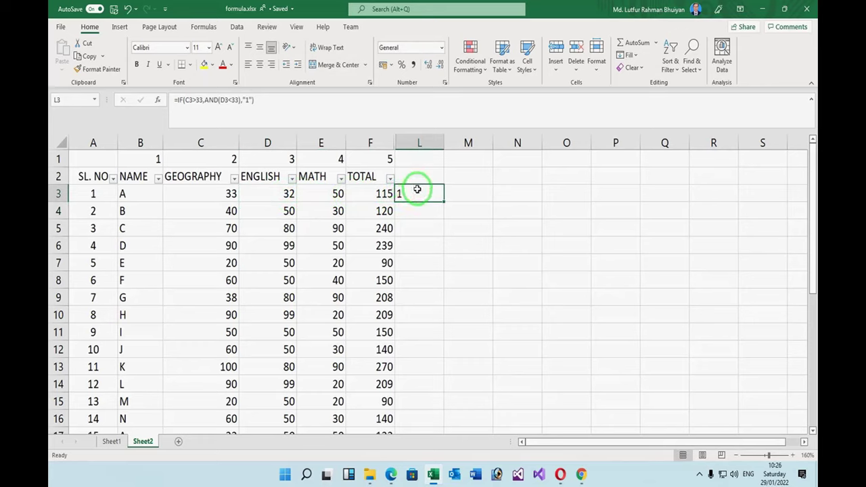
Step: Lower the Geography mark in C3 to 32 and recheck L3
{"action": "left_click", "coordinate": [232, 194]}
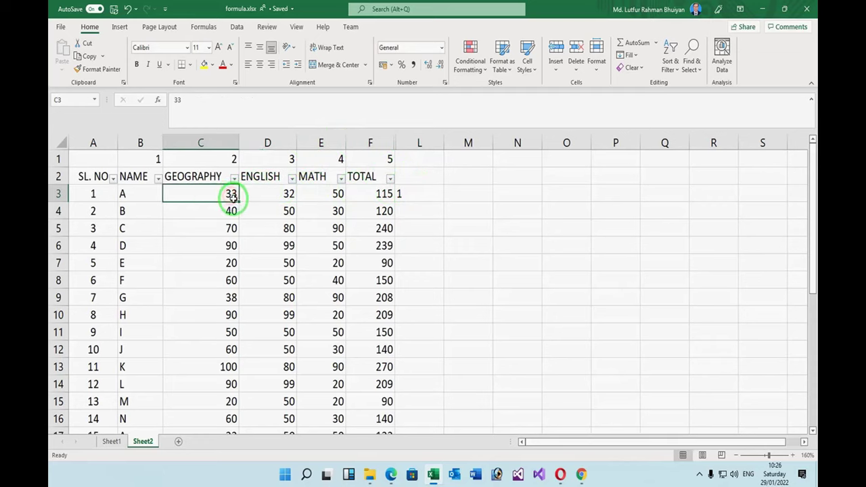
{"action": "type", "text": "32"}
{"action": "key", "text": "Return"}
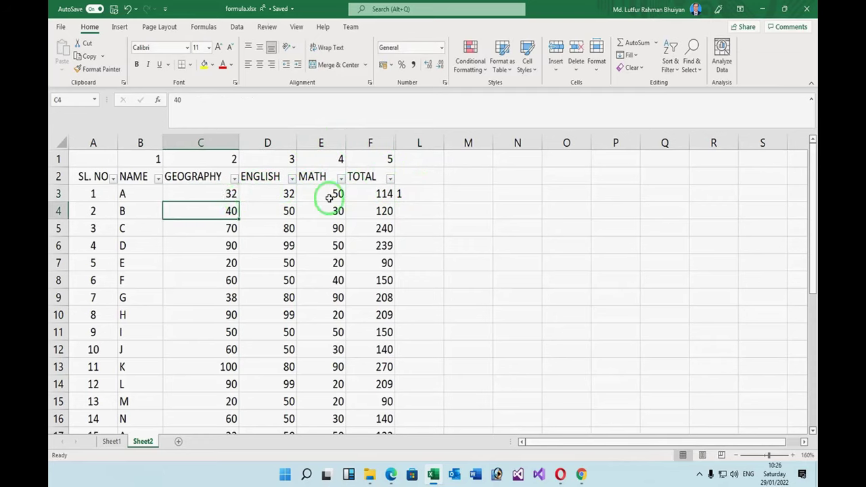
{"action": "left_click", "coordinate": [415, 193]}
Step: Undo both mark changes to restore the original Geography and English marks
{"action": "left_click", "coordinate": [414, 226]}
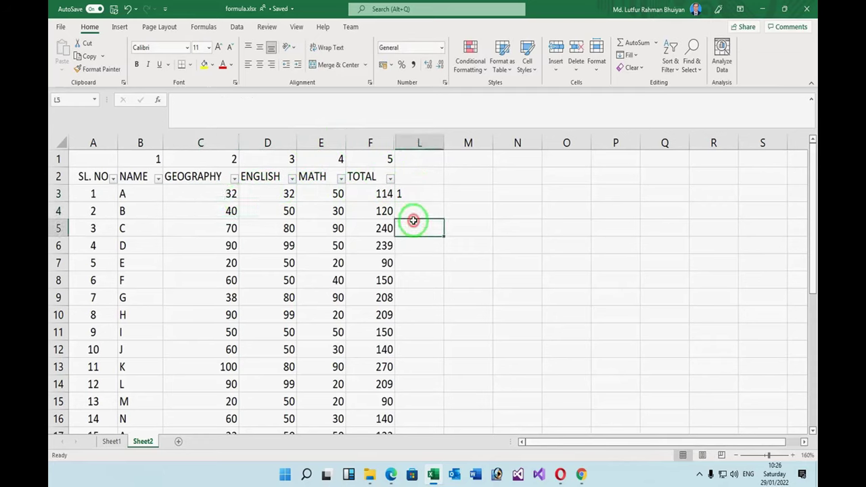
{"action": "key", "text": "ctrl+z"}
{"action": "key", "text": "ctrl+z"}
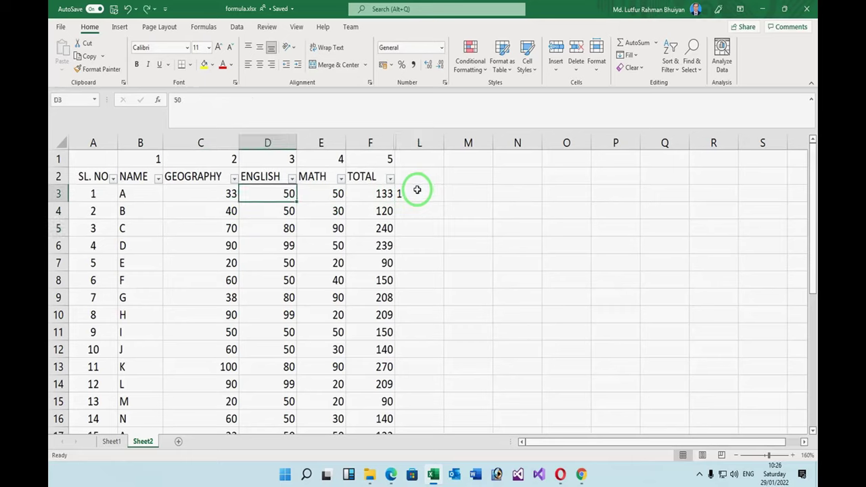
{"action": "key", "text": "ctrl+z"}
{"action": "key", "text": "ctrl+z"}
{"action": "key", "text": "ctrl+z"}
{"action": "key", "text": "ctrl+z"}
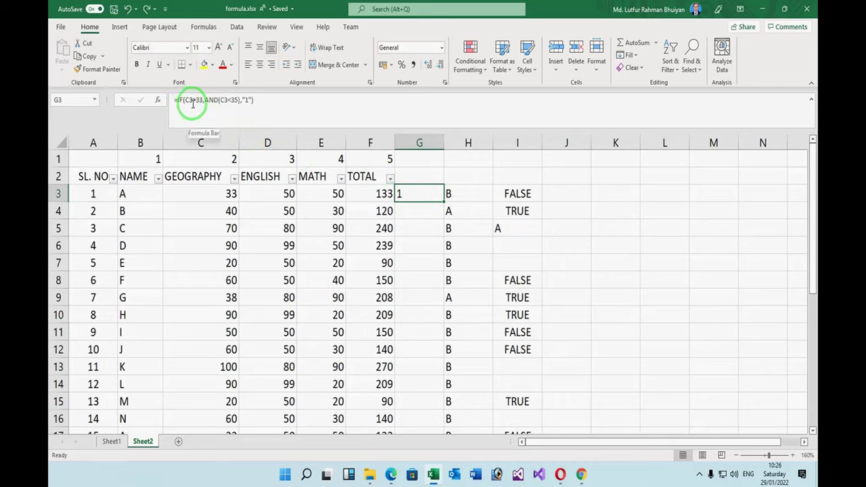
Step: Inspect G3's IF/AND formula and the AND test without changing it
{"action": "left_click", "coordinate": [216, 195]}
{"action": "left_click", "coordinate": [409, 195]}
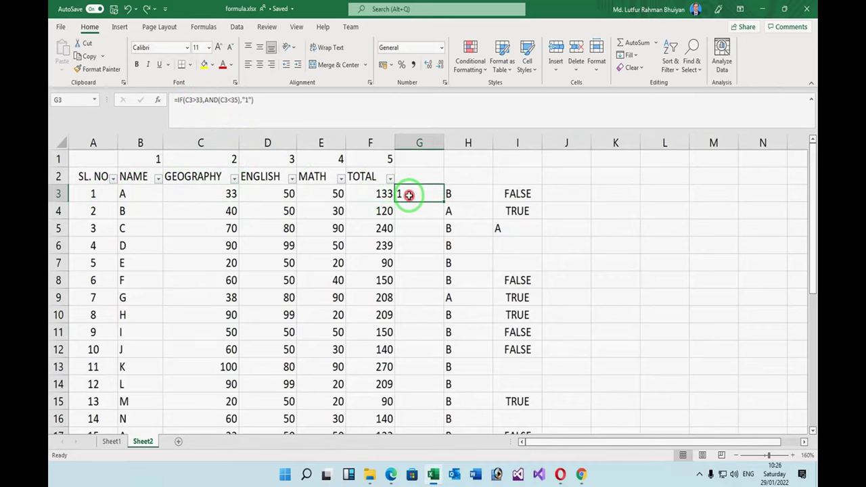
{"action": "left_click_drag", "start_coordinate": [203, 99], "coordinate": [255, 99]}
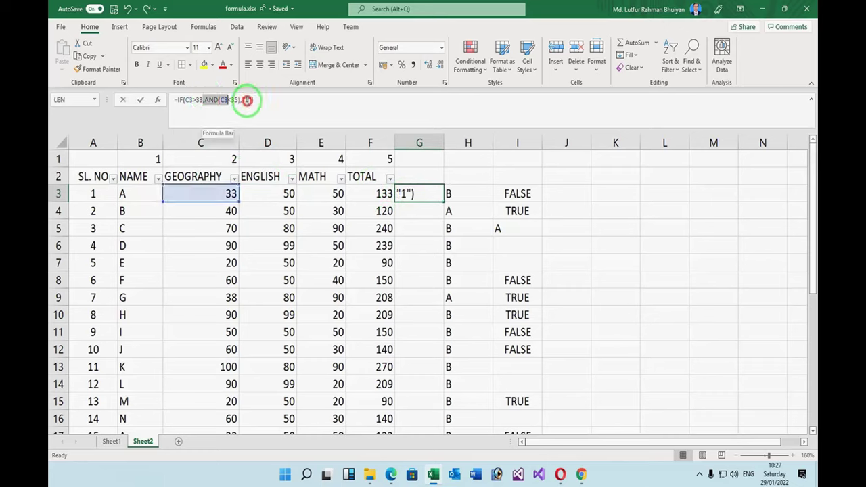
{"action": "key", "text": "Escape"}
{"action": "left_click", "coordinate": [233, 197]}
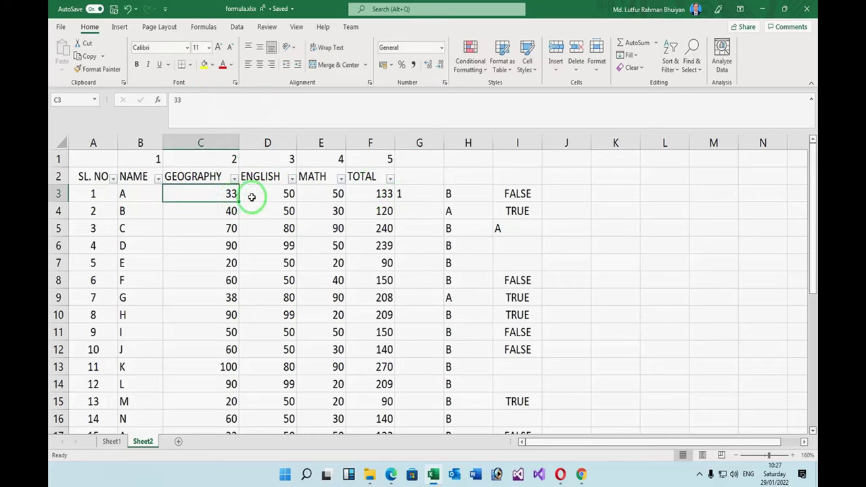
{"action": "left_click", "coordinate": [421, 196]}
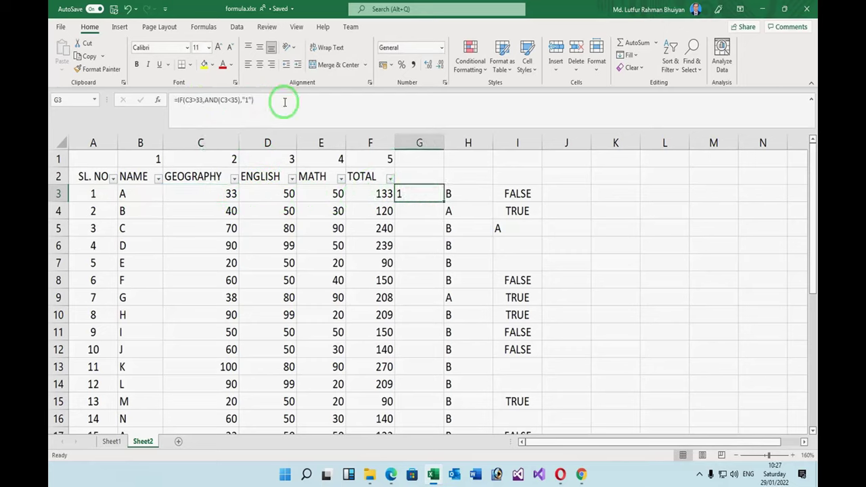
Step: Delete the true result after AND(C3<35), accept Excel's correction, and compare G3 with C3
{"action": "left_click", "coordinate": [235, 99]}
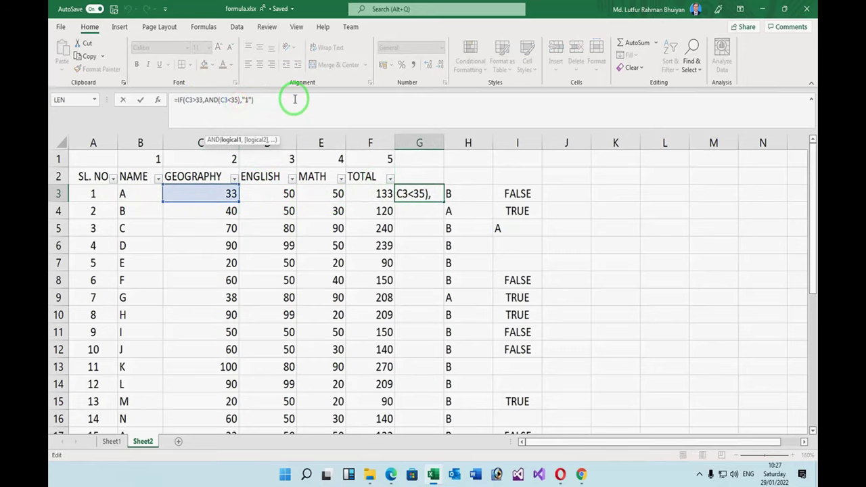
{"action": "key", "text": "Delete"}
{"action": "key", "text": "Delete"}
{"action": "key", "text": "Delete"}
{"action": "key", "text": "Return"}
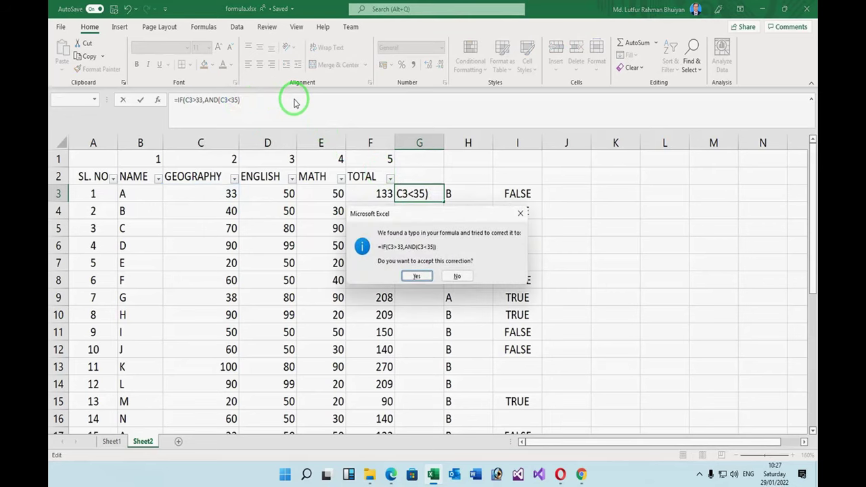
{"action": "key", "text": "Return"}
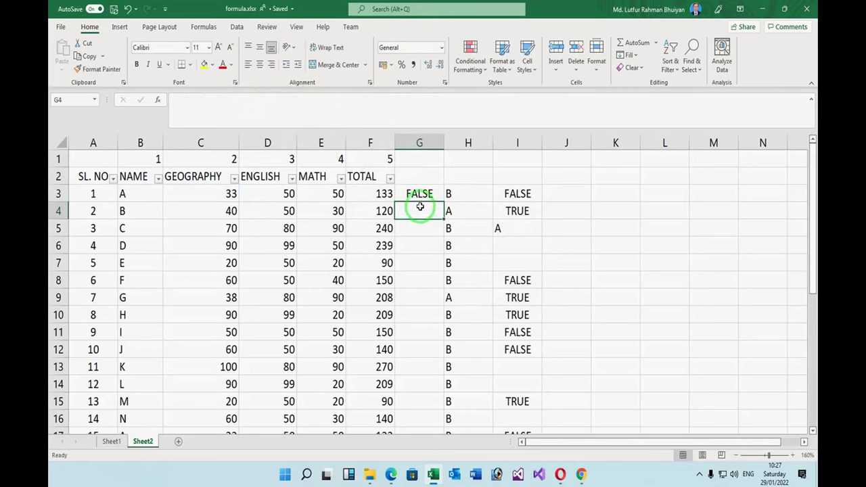
{"action": "left_click", "coordinate": [419, 195]}
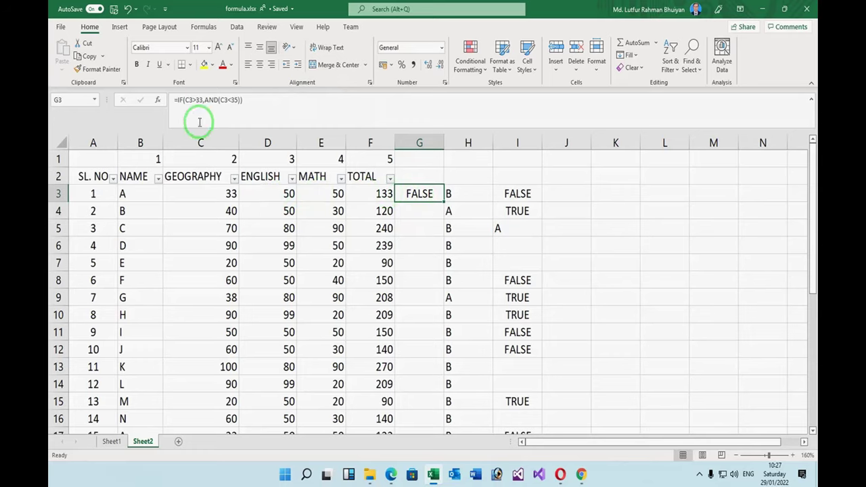
{"action": "left_click", "coordinate": [228, 194]}
{"action": "left_click", "coordinate": [421, 194]}
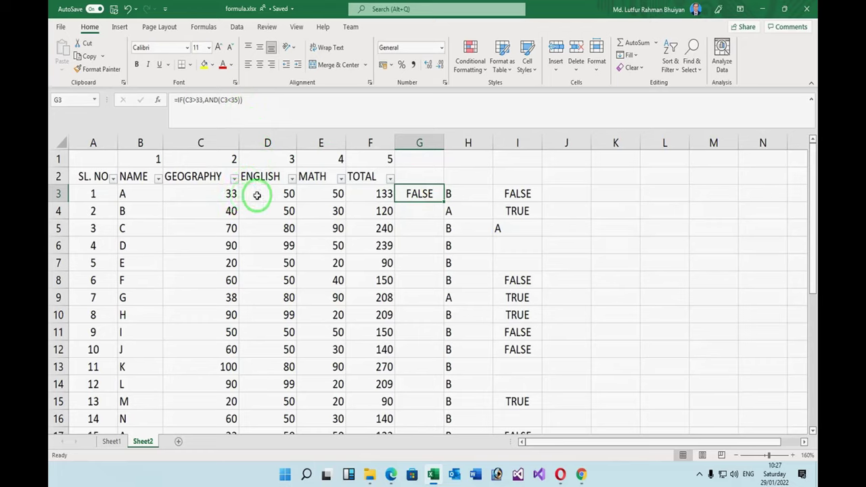
{"action": "left_click", "coordinate": [232, 194]}
{"action": "left_click", "coordinate": [427, 197]}
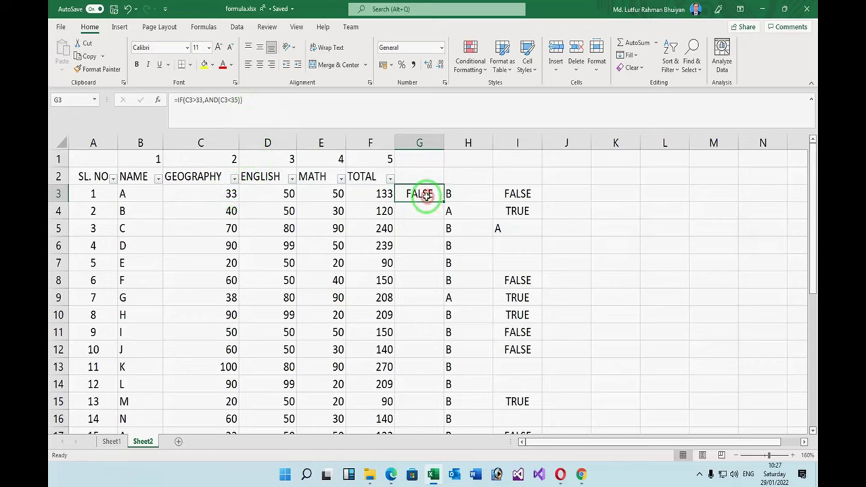
Step: Append ,"FALSE" as the false result so G3 reads =IF(C3>33,AND(C3<35),"FALSE")
{"action": "left_click", "coordinate": [238, 101]}
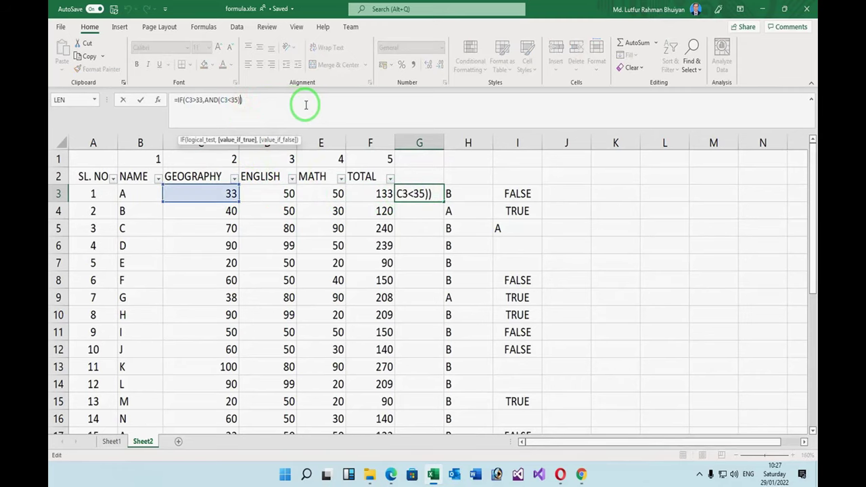
{"action": "type", "text": ",\""}
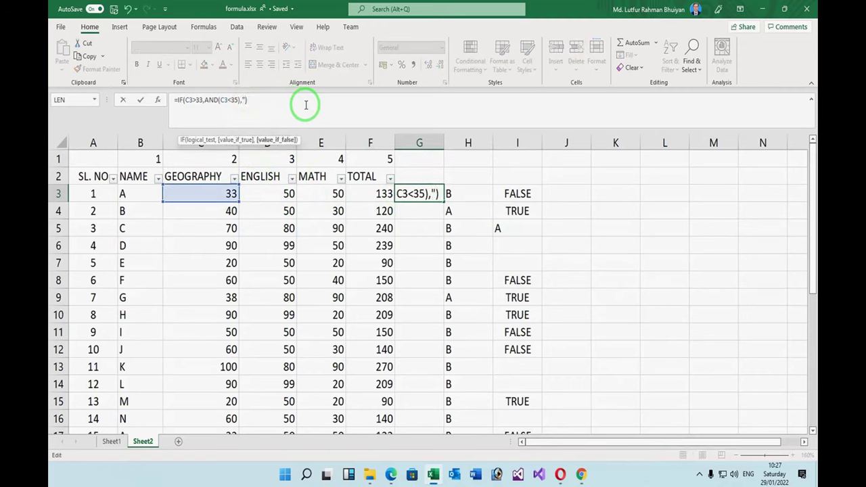
{"action": "type", "text": "fa"}
{"action": "key", "text": "BackSpace"}
{"action": "type", "text": "FALSE"}
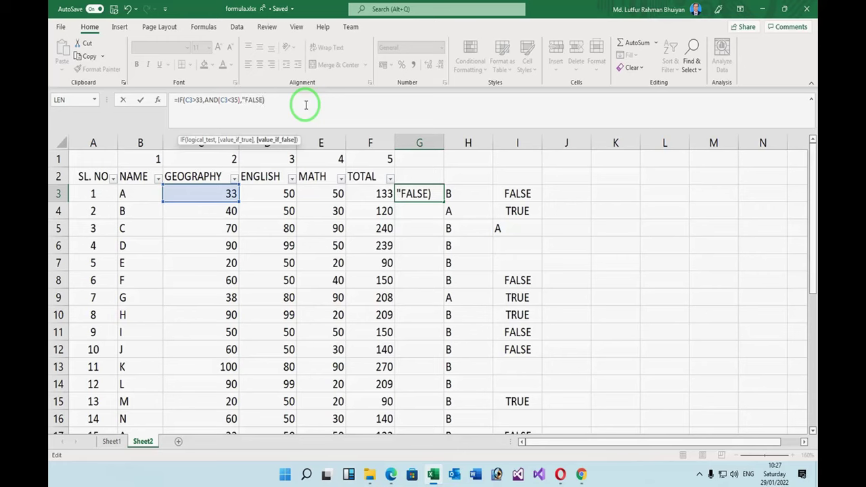
{"action": "key", "text": "Return"}
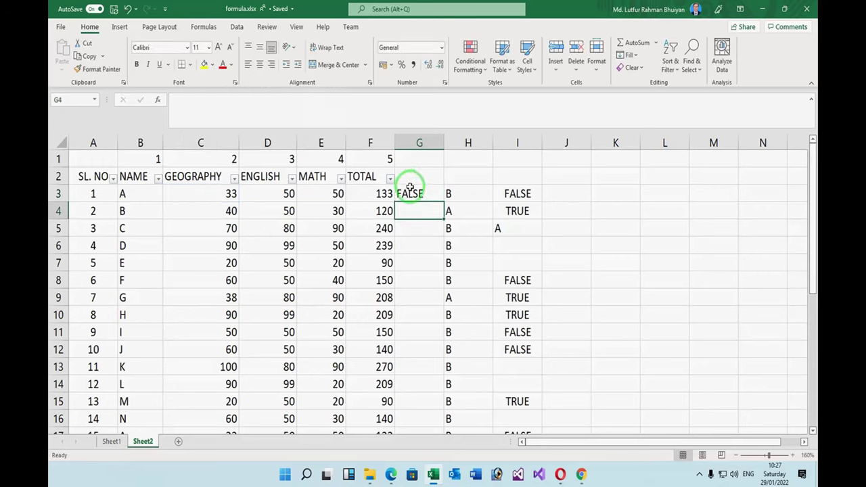
{"action": "left_click", "coordinate": [413, 194]}
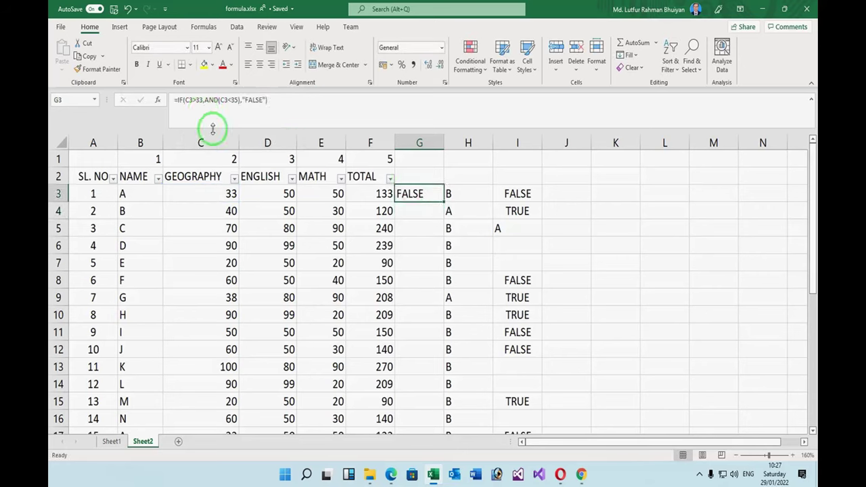
Step: Change student A's Geography mark in C3 to 34 and check G3's result
{"action": "left_click", "coordinate": [231, 193]}
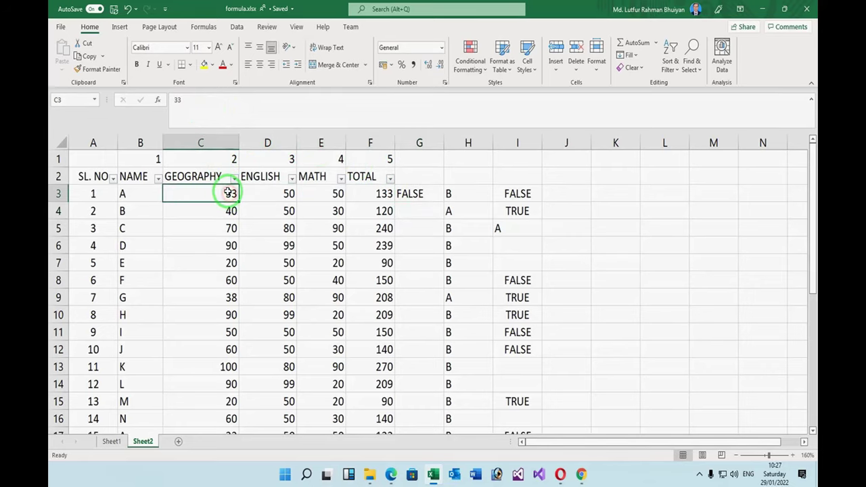
{"action": "type", "text": "3"}
{"action": "key", "text": "Return"}
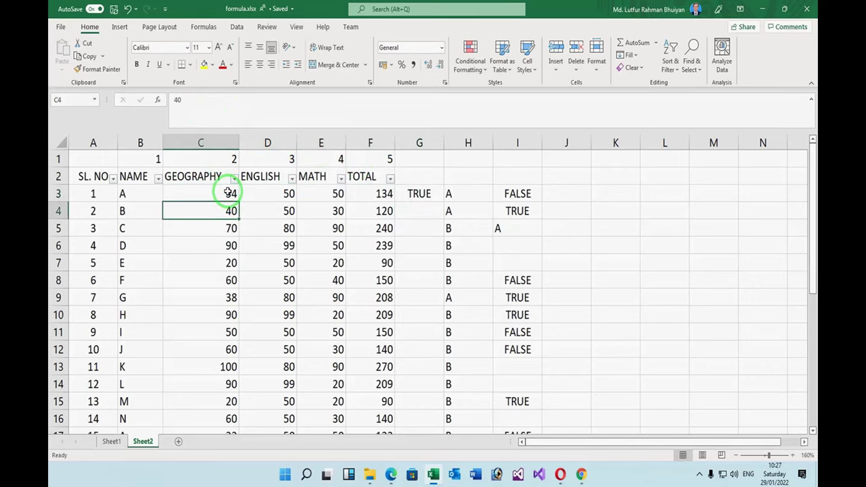
{"action": "left_click", "coordinate": [428, 194]}
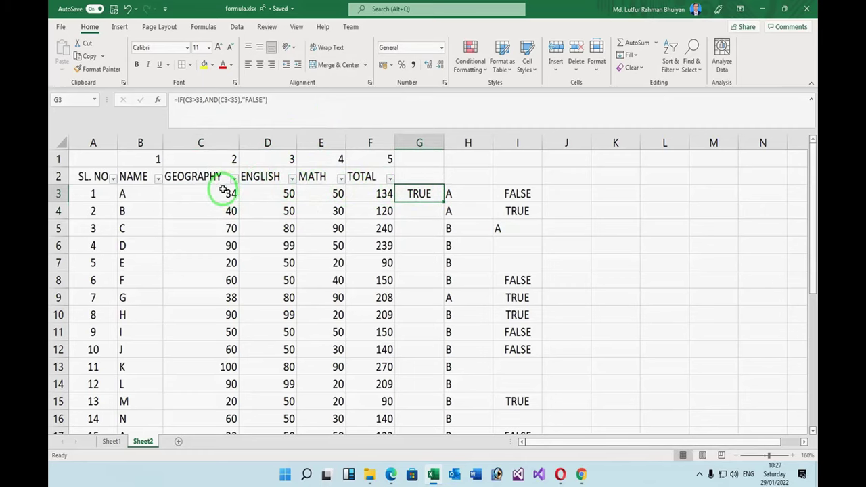
{"action": "left_click", "coordinate": [222, 193]}
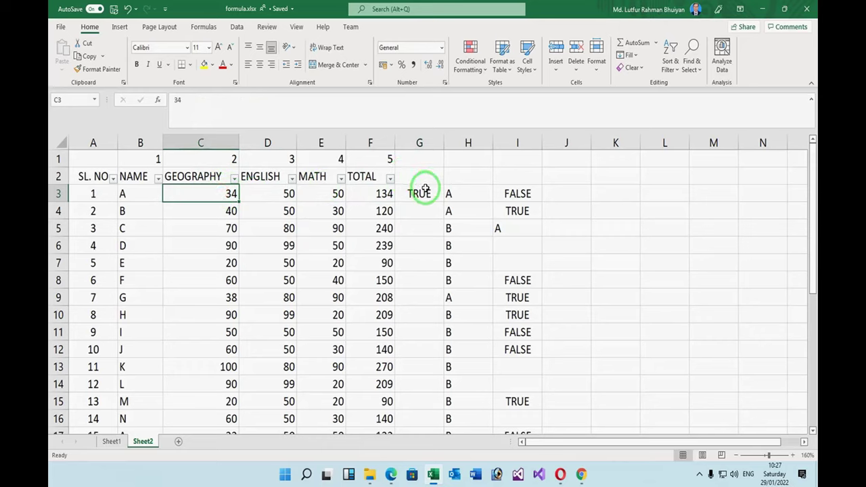
{"action": "left_click", "coordinate": [424, 194]}
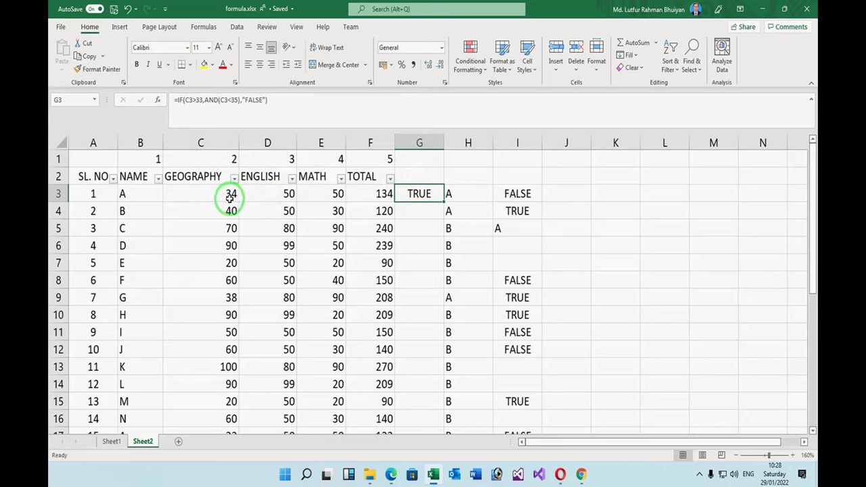
Step: Try Geography marks 32 and 35 in C3, checking the F3 total and G3
{"action": "left_click", "coordinate": [217, 195]}
{"action": "type", "text": "3"}
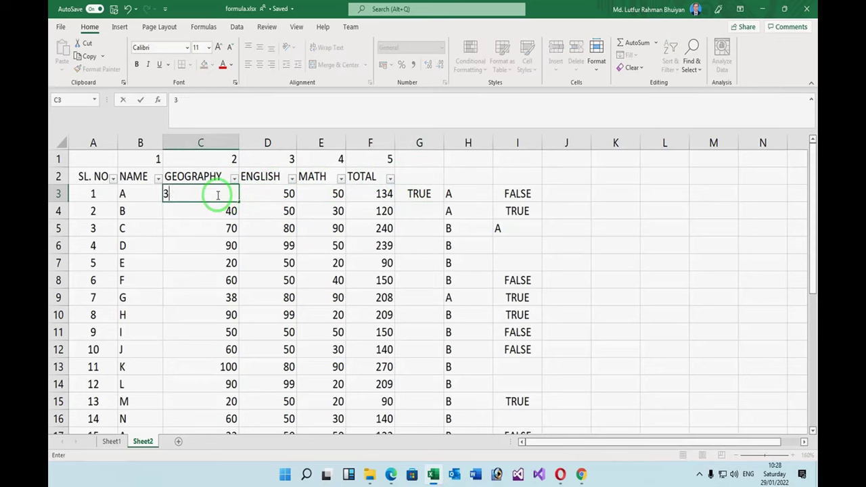
{"action": "type", "text": "2"}
{"action": "key", "text": "Return"}
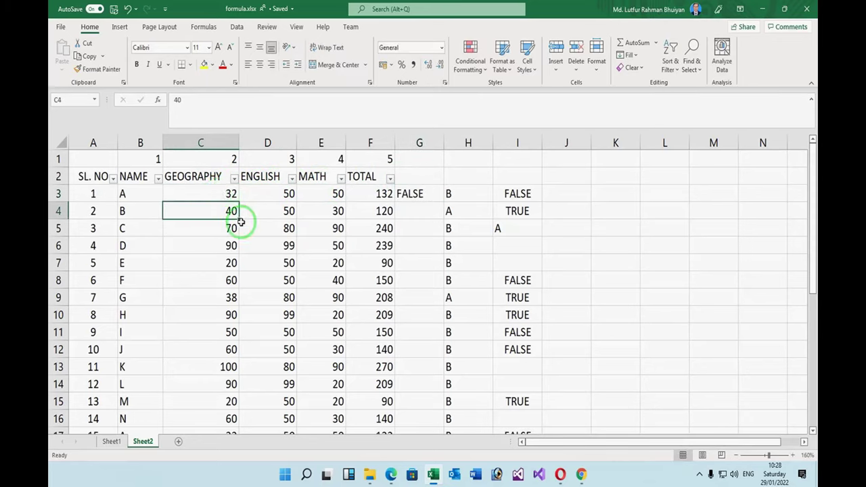
{"action": "left_click", "coordinate": [226, 192]}
{"action": "type", "text": "1"}
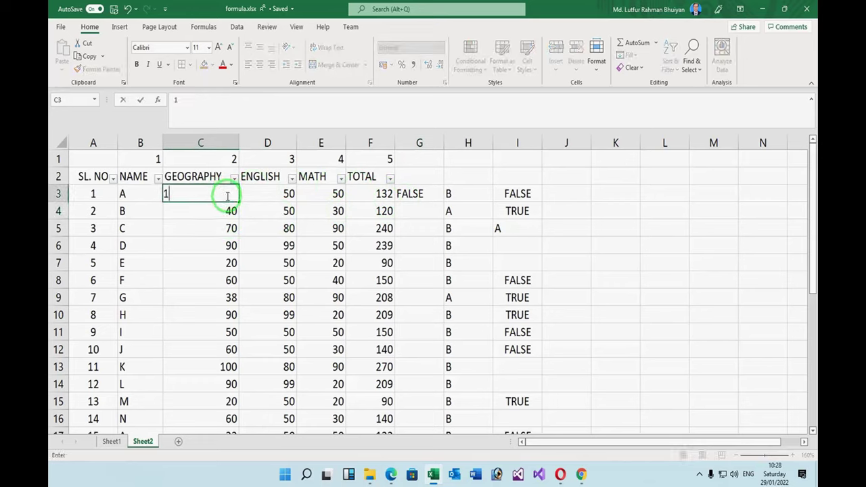
{"action": "key", "text": "Return"}
{"action": "left_click", "coordinate": [232, 194]}
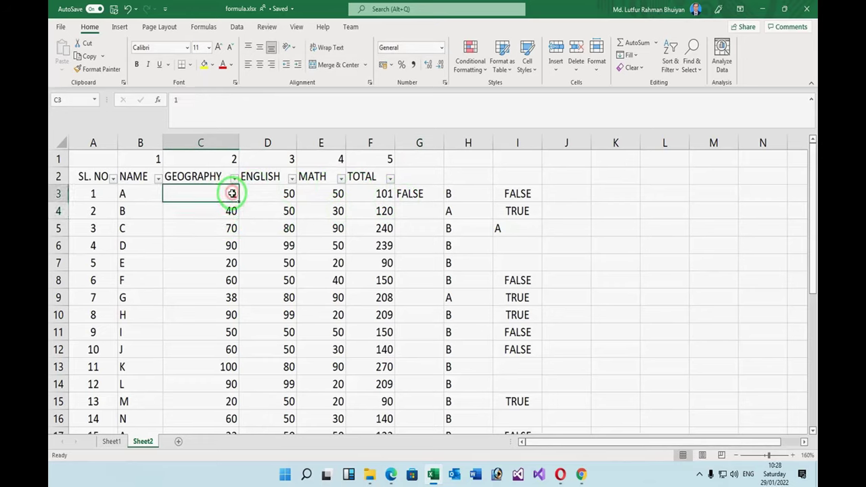
{"action": "type", "text": "35"}
{"action": "key", "text": "Return"}
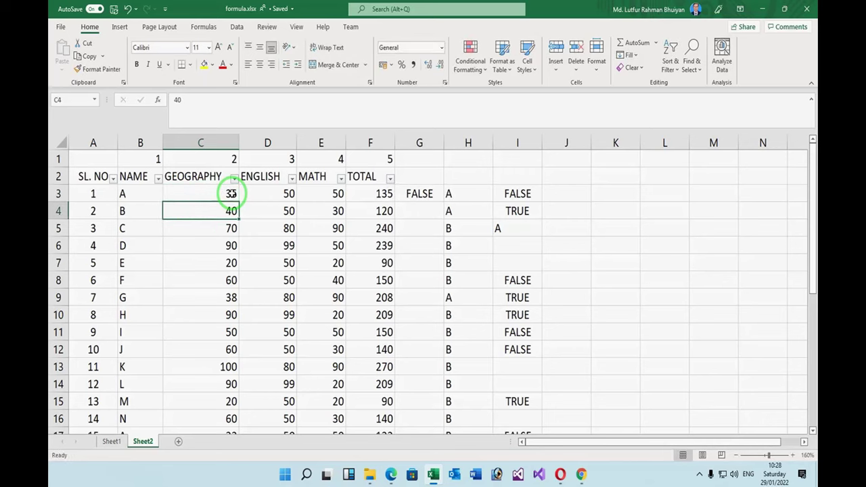
{"action": "left_click", "coordinate": [231, 193]}
{"action": "left_click", "coordinate": [384, 194]}
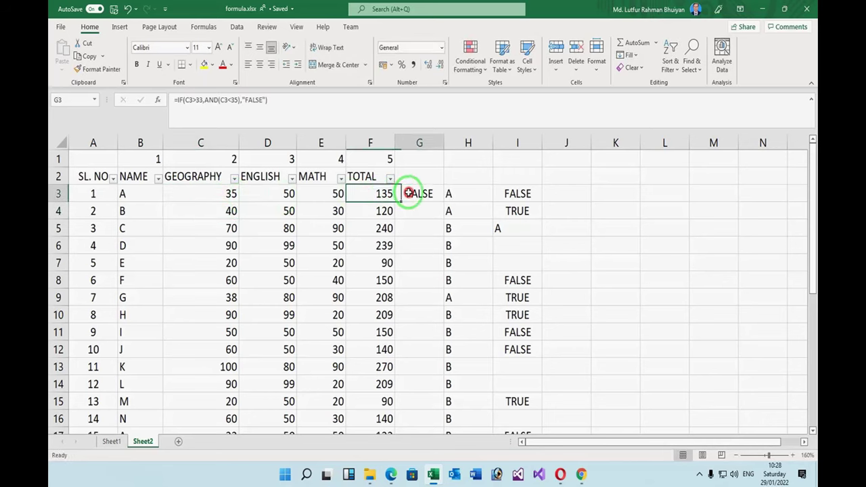
{"action": "left_click", "coordinate": [409, 193]}
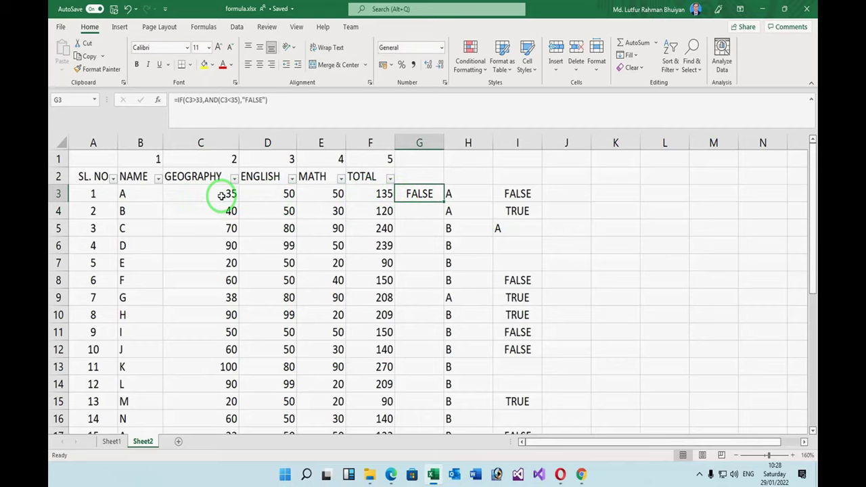
Step: Try marks 36, 40 and 33 in C3, finally leaving it at 32
{"action": "left_click", "coordinate": [222, 196]}
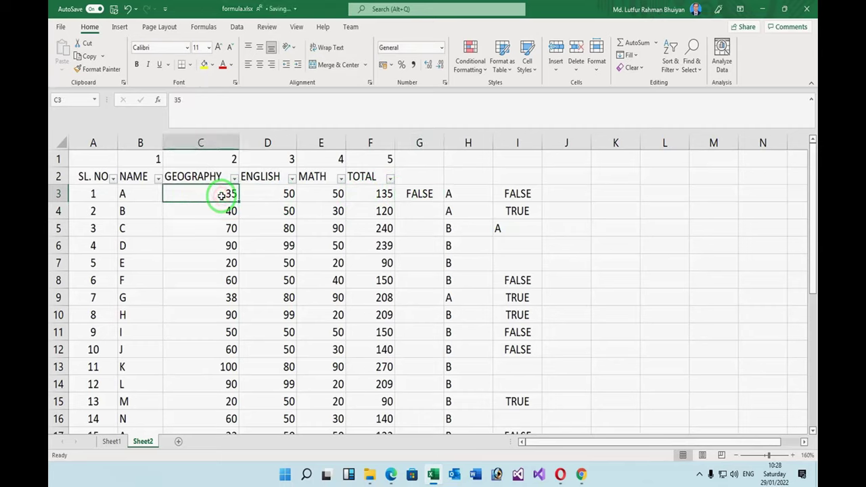
{"action": "type", "text": "3"}
{"action": "key", "text": "Return"}
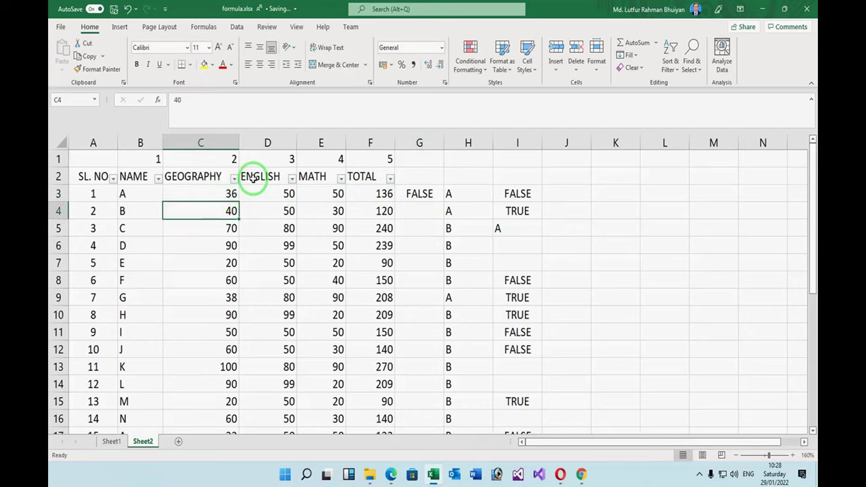
{"action": "left_click", "coordinate": [228, 195]}
{"action": "type", "text": "40"}
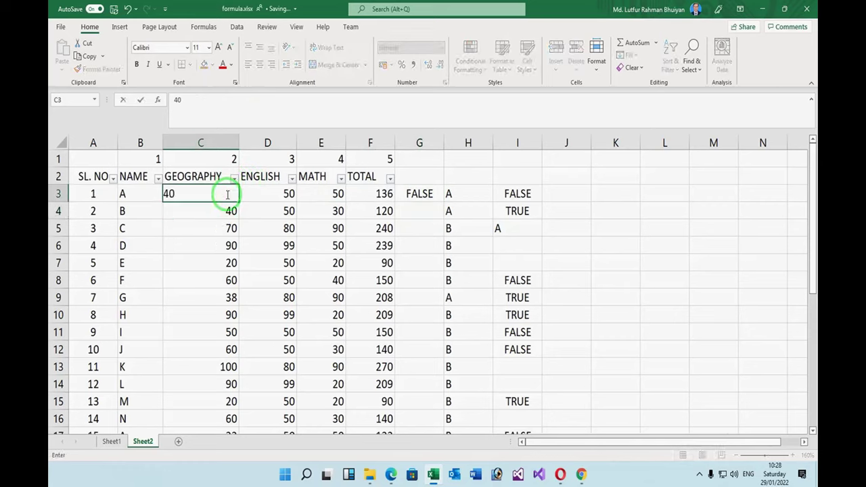
{"action": "key", "text": "Return"}
{"action": "left_click", "coordinate": [428, 195]}
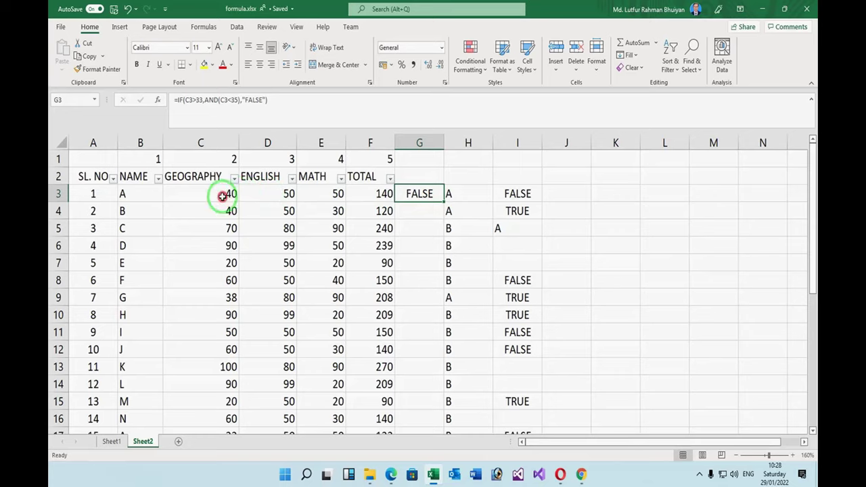
{"action": "left_click", "coordinate": [223, 196]}
{"action": "type", "text": "33"}
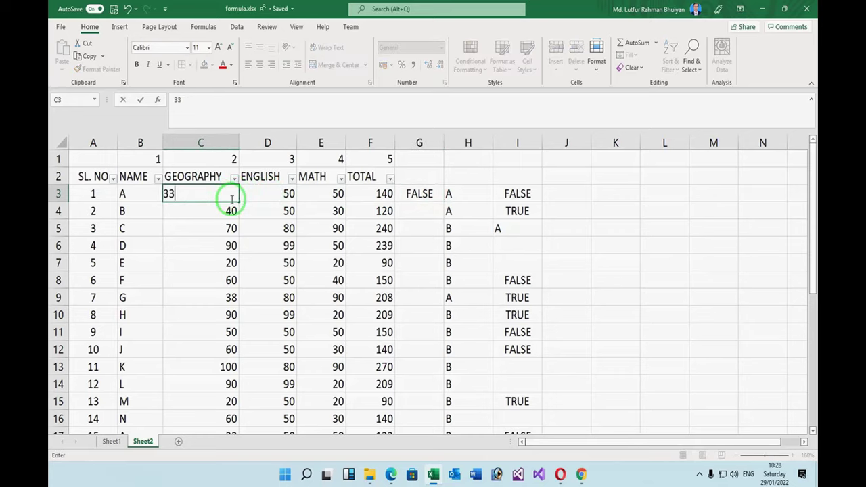
{"action": "key", "text": "Return"}
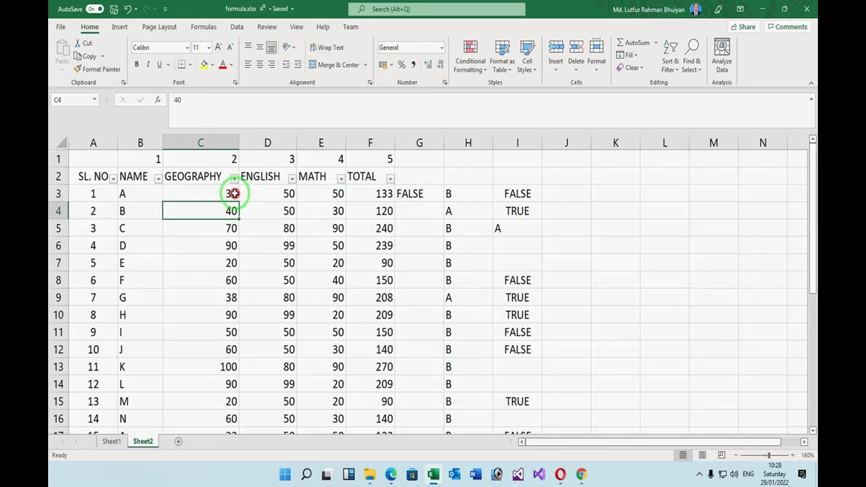
{"action": "left_click", "coordinate": [232, 194]}
{"action": "type", "text": "32"}
{"action": "key", "text": "Return"}
Step: Edit G3 to =IF(C3>31,AND(C3<35),"FALSE") and compare its TRUE result with C3's 32
{"action": "left_click", "coordinate": [424, 192]}
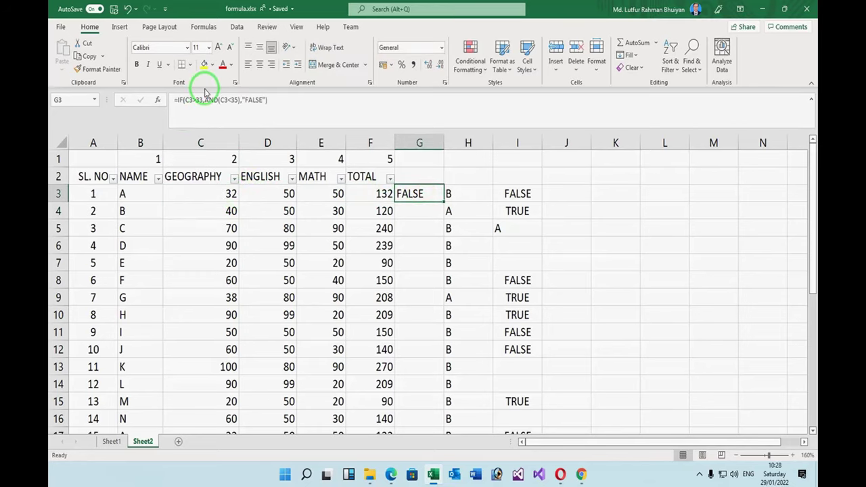
{"action": "left_click", "coordinate": [199, 99]}
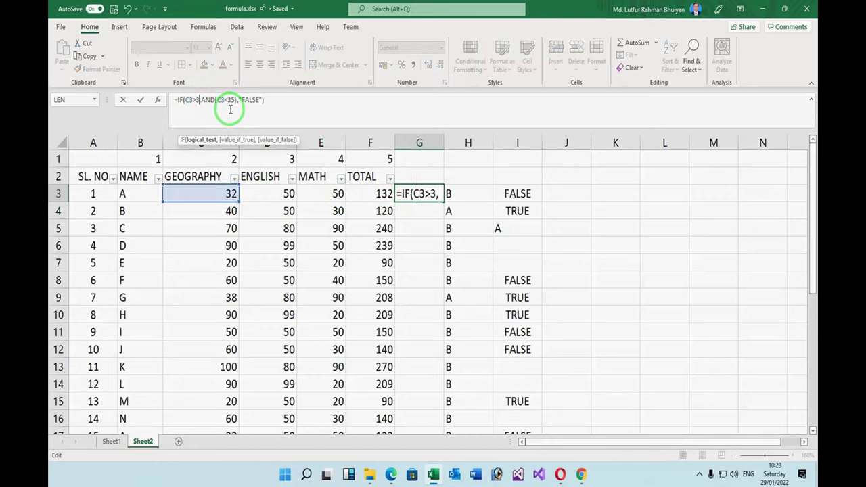
{"action": "type", "text": "1"}
{"action": "key", "text": "Return"}
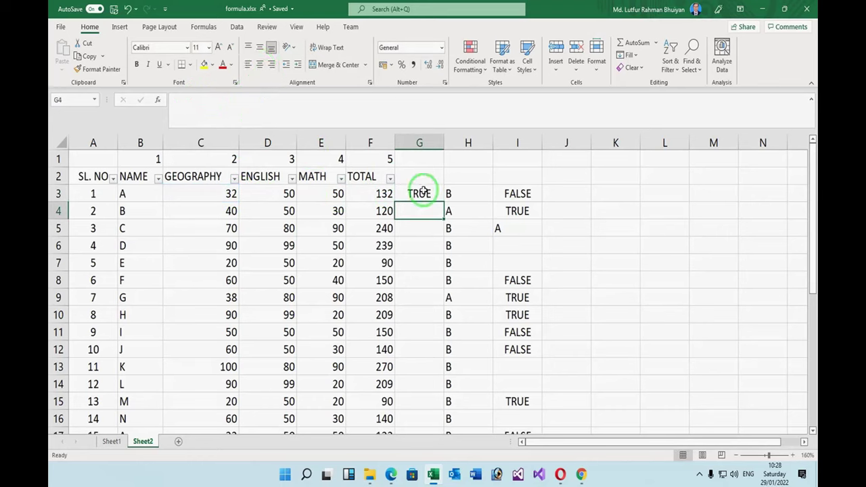
{"action": "left_click", "coordinate": [420, 194]}
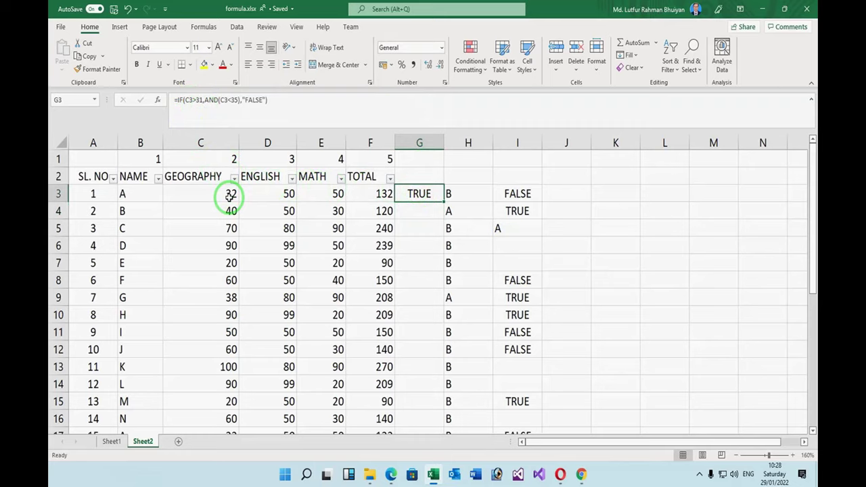
{"action": "left_click", "coordinate": [230, 195]}
{"action": "left_click", "coordinate": [421, 196]}
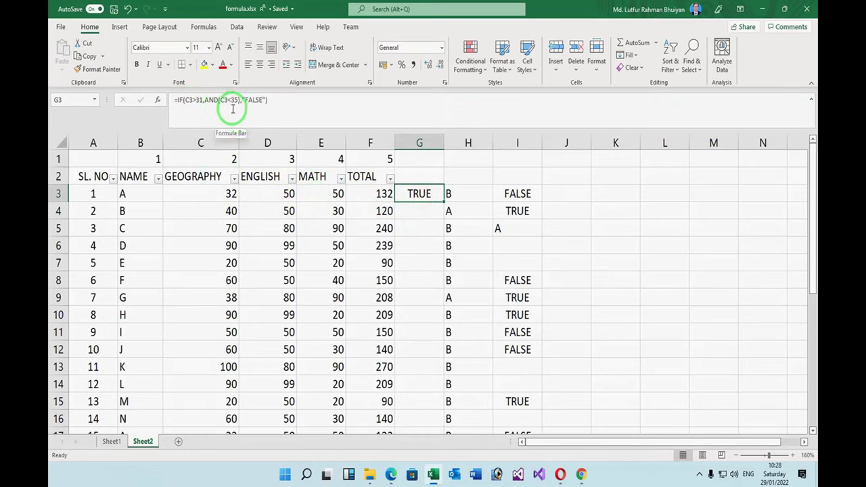
{"action": "left_click", "coordinate": [231, 196]}
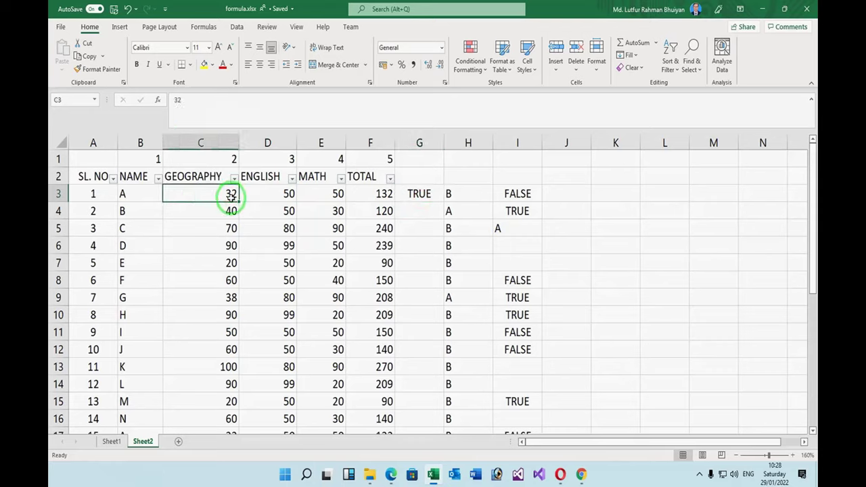
Step: Copy the G3 formula and paste it down column G to row 30
{"action": "left_click", "coordinate": [427, 195]}
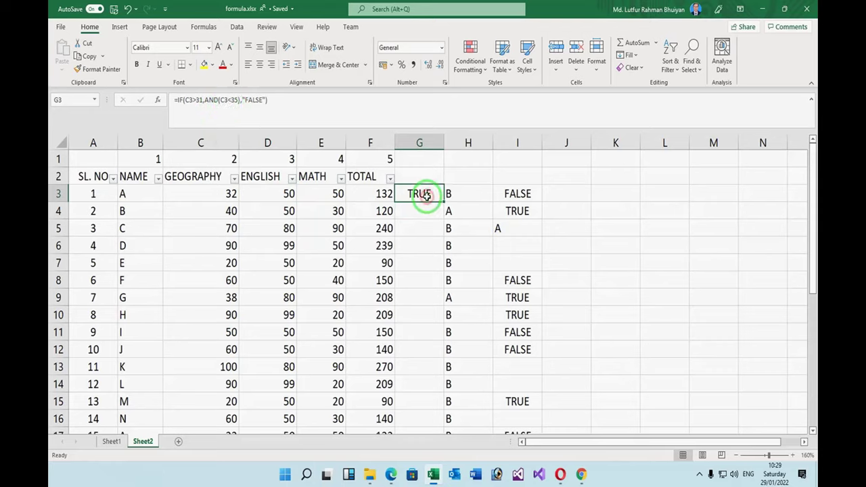
{"action": "key", "text": "ctrl+c"}
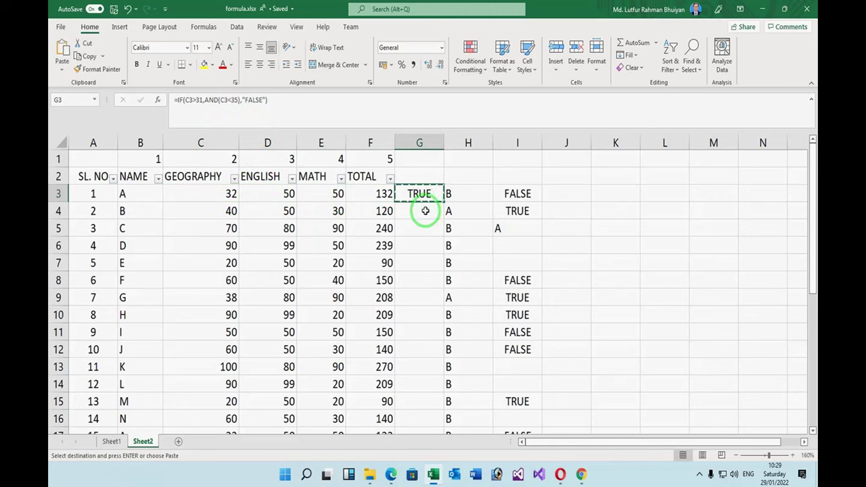
{"action": "mouse_move", "coordinate": [423, 210]}
{"action": "left_mouse_down"}
{"action": "mouse_move", "coordinate": [433, 474]}
{"action": "mouse_move", "coordinate": [421, 385]}
{"action": "left_mouse_up"}
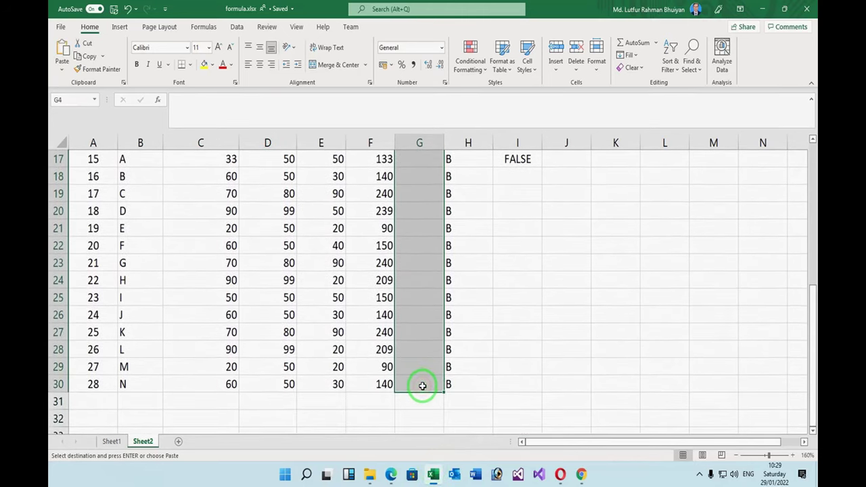
{"action": "key", "text": "ctrl+v"}
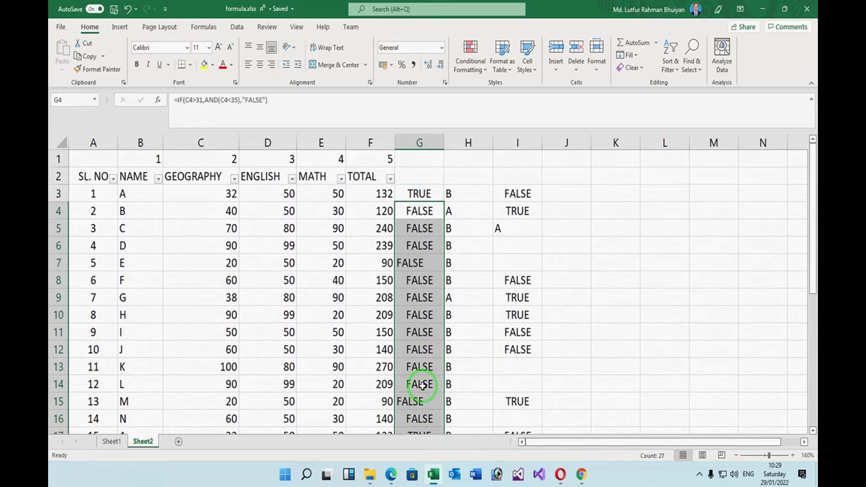
{"action": "left_click", "coordinate": [593, 284]}
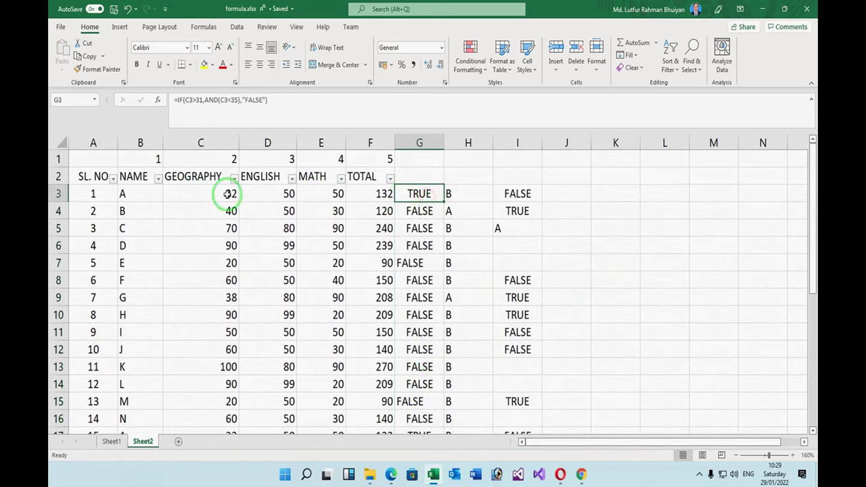
Step: Review the copied formulas down column G, confirming row 17 with Geography 33 shows TRUE
{"action": "left_click", "coordinate": [419, 212]}
{"action": "left_click", "coordinate": [420, 228]}
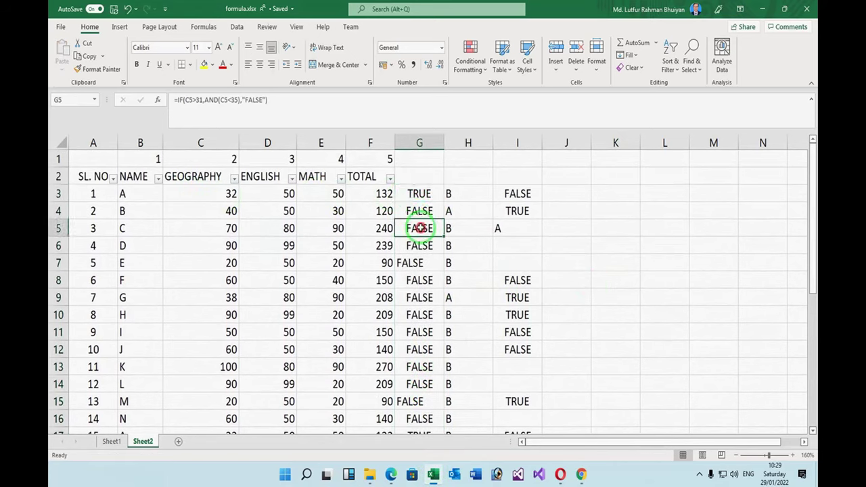
{"action": "left_click", "coordinate": [420, 246]}
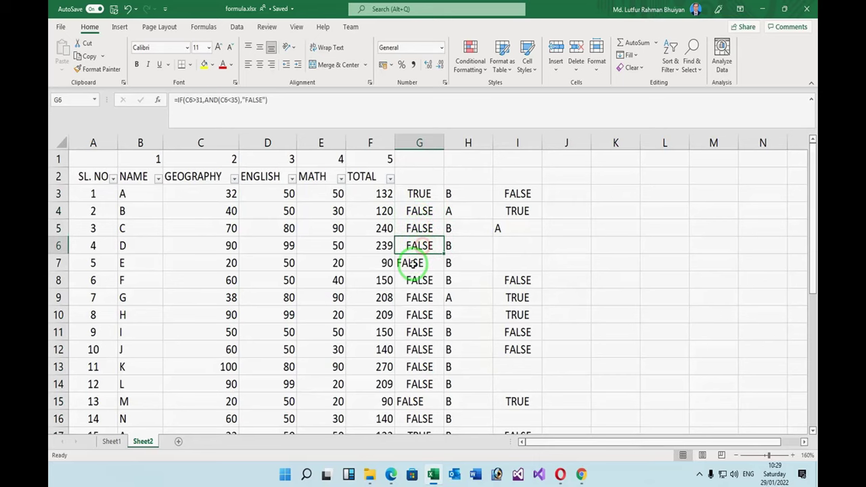
{"action": "left_click", "coordinate": [420, 263]}
{"action": "left_click", "coordinate": [420, 280]}
{"action": "scroll", "coordinate": [422, 300], "scroll_direction": "down", "scroll_amount": 1}
{"action": "scroll", "coordinate": [427, 313], "scroll_direction": "down", "scroll_amount": 1}
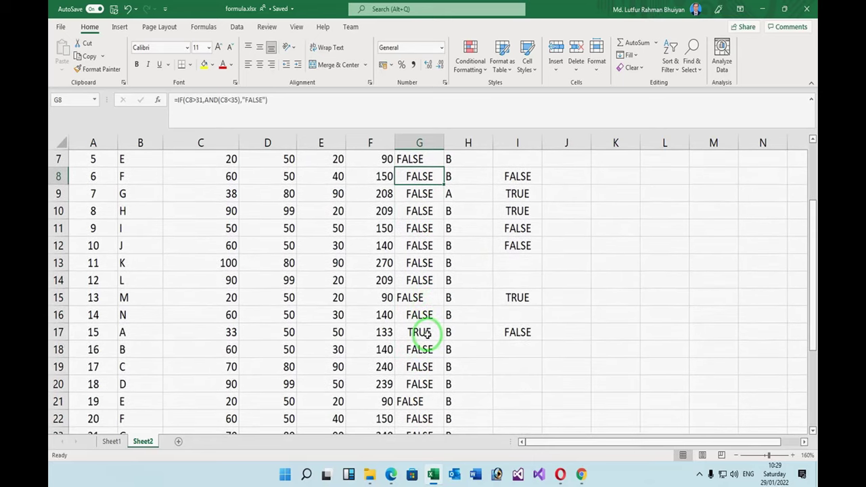
{"action": "left_click_drag", "start_coordinate": [423, 333], "coordinate": [231, 338]}
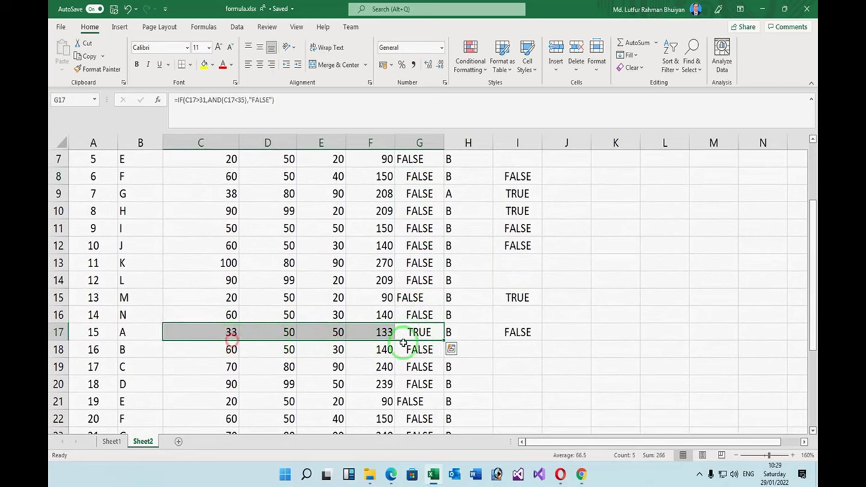
{"action": "left_click", "coordinate": [421, 350]}
{"action": "scroll", "coordinate": [420, 355], "scroll_direction": "down", "scroll_amount": 1}
{"action": "scroll", "coordinate": [420, 352], "scroll_direction": "down", "scroll_amount": 2}
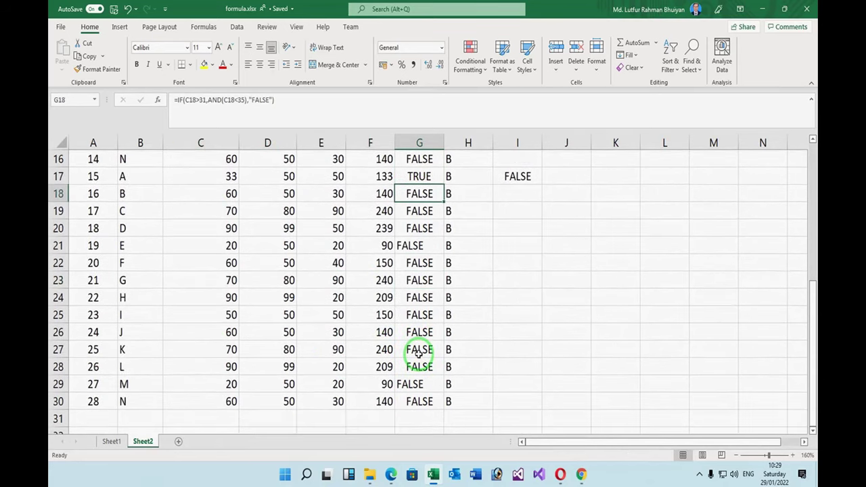
{"action": "scroll", "coordinate": [420, 352], "scroll_direction": "up", "scroll_amount": 3}
{"action": "scroll", "coordinate": [420, 353], "scroll_direction": "up", "scroll_amount": 2}
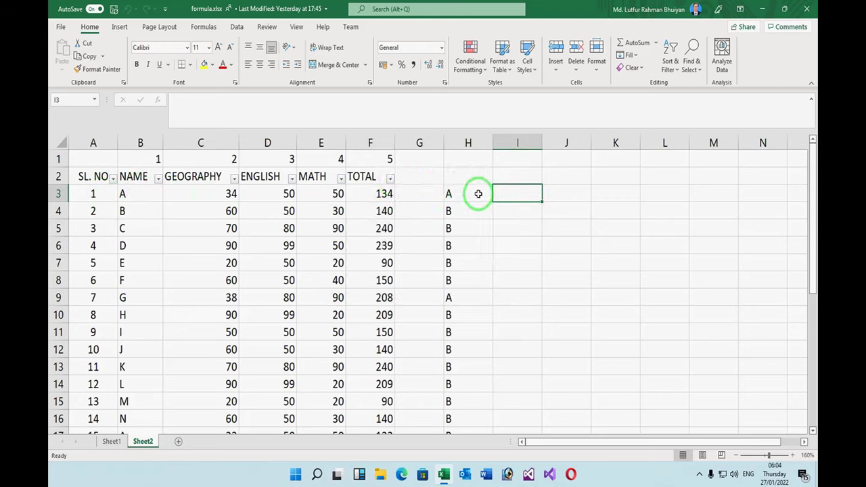
Step: Enter =AND(C3>30,D3>40) in I3, giving TRUE for marks 34 and 50
{"action": "left_click", "coordinate": [518, 224]}
{"action": "left_click", "coordinate": [521, 194]}
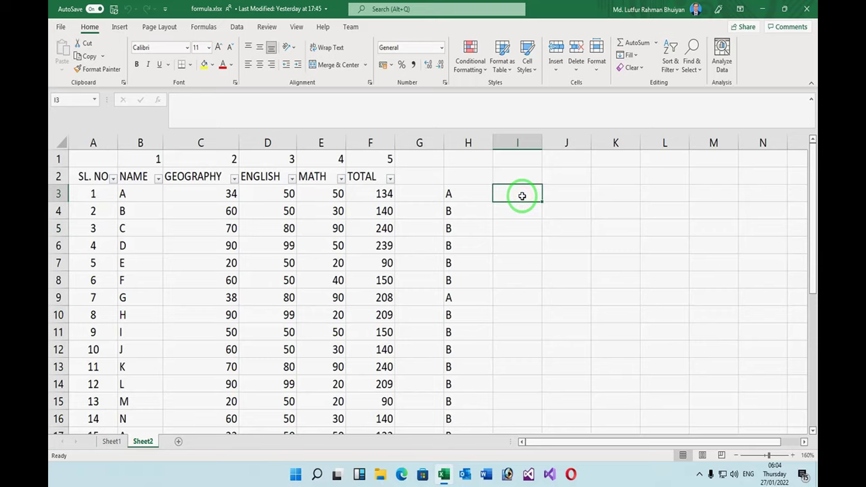
{"action": "type", "text": "="}
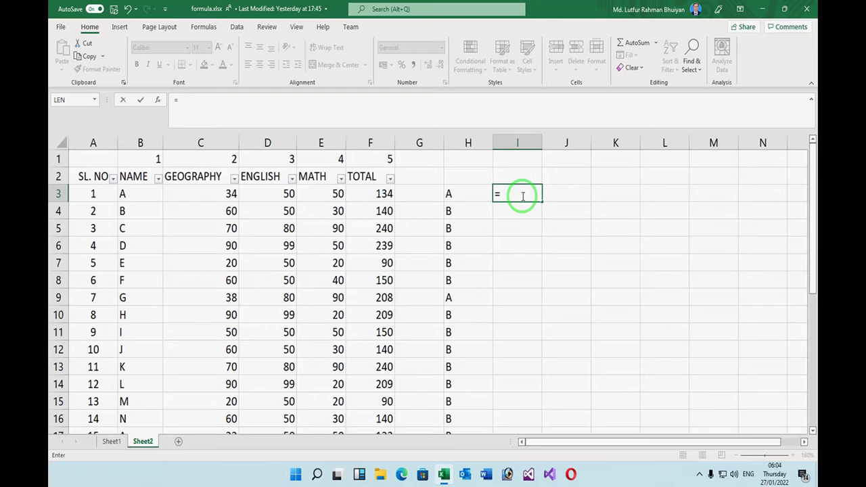
{"action": "type", "text": "and"}
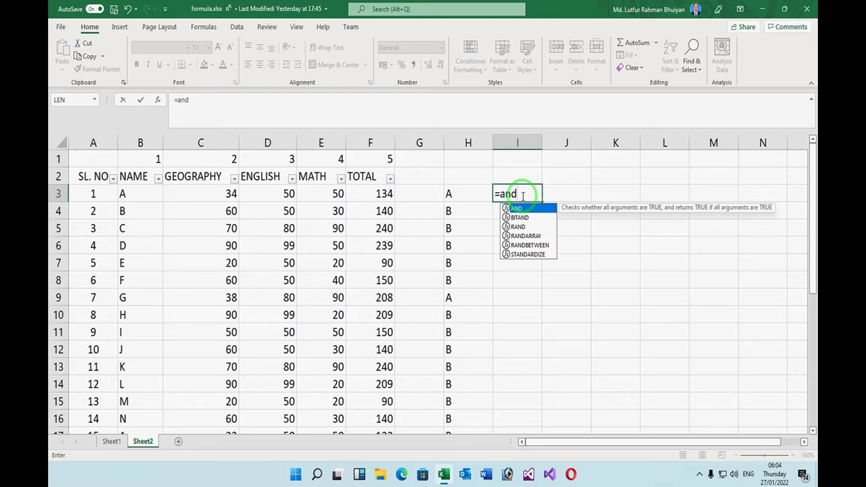
{"action": "type", "text": "("}
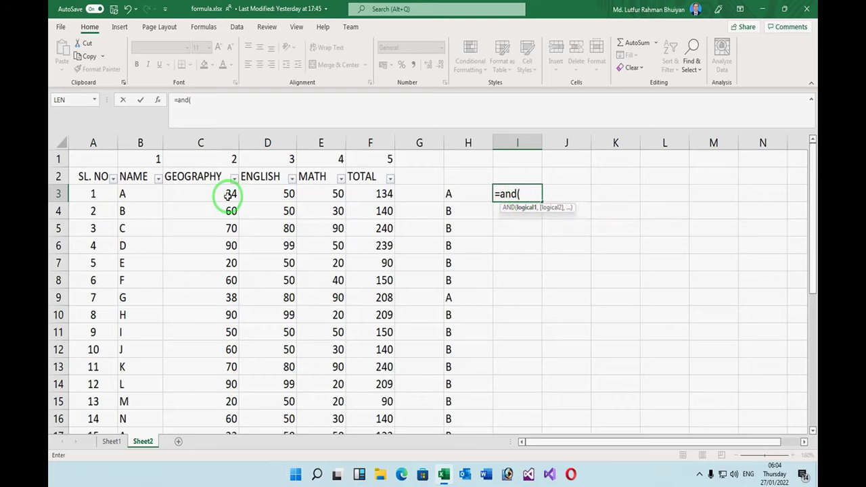
{"action": "left_click", "coordinate": [226, 194]}
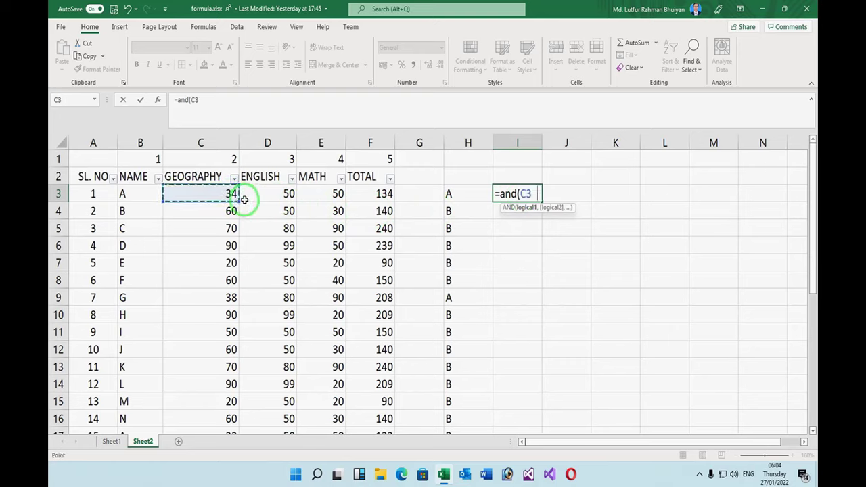
{"action": "type", "text": ">"}
{"action": "type", "text": "30"}
{"action": "type", "text": ","}
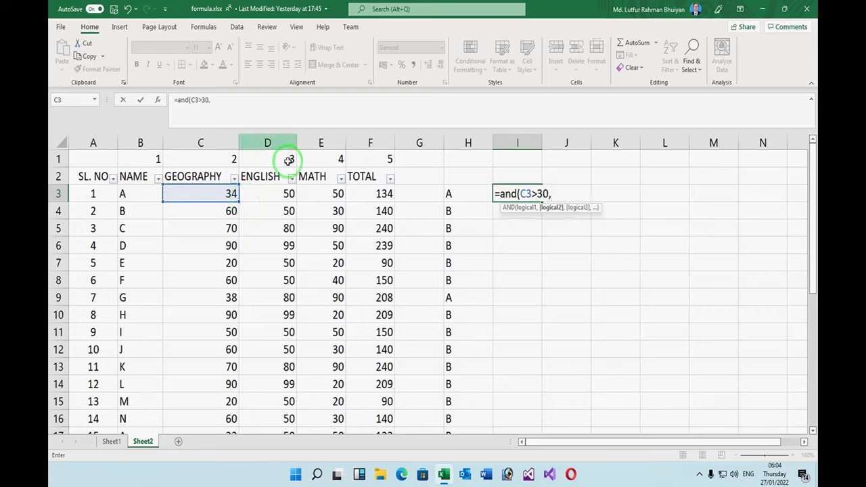
{"action": "left_click", "coordinate": [289, 194]}
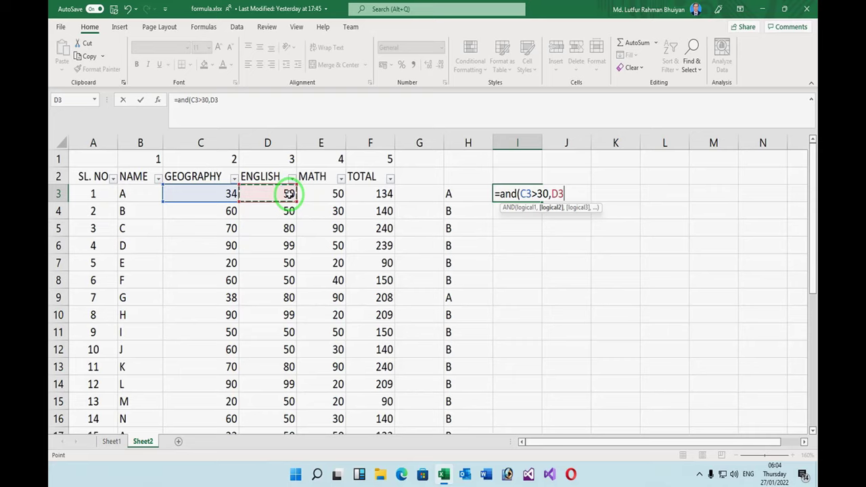
{"action": "type", "text": ">"}
{"action": "type", "text": "40"}
{"action": "type", "text": ")"}
{"action": "key", "text": "Return"}
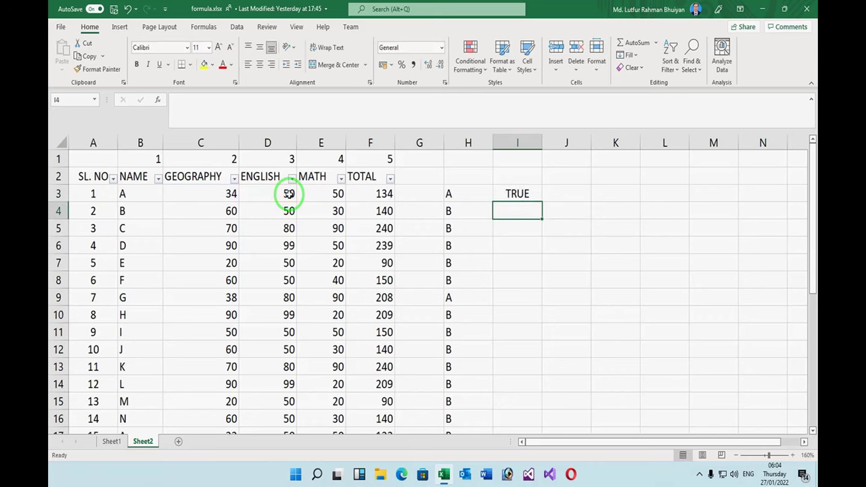
Step: Open I3's formula and delete the > sign from the D3>40 condition
{"action": "left_click", "coordinate": [517, 194]}
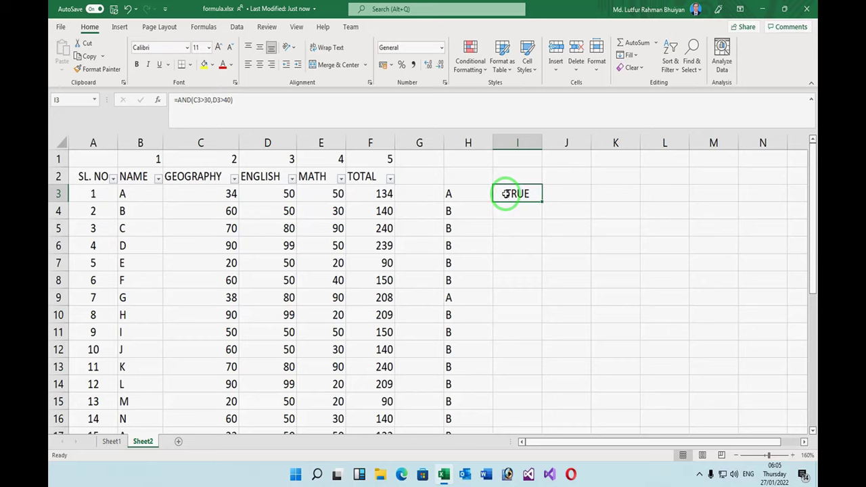
{"action": "left_click", "coordinate": [203, 99]}
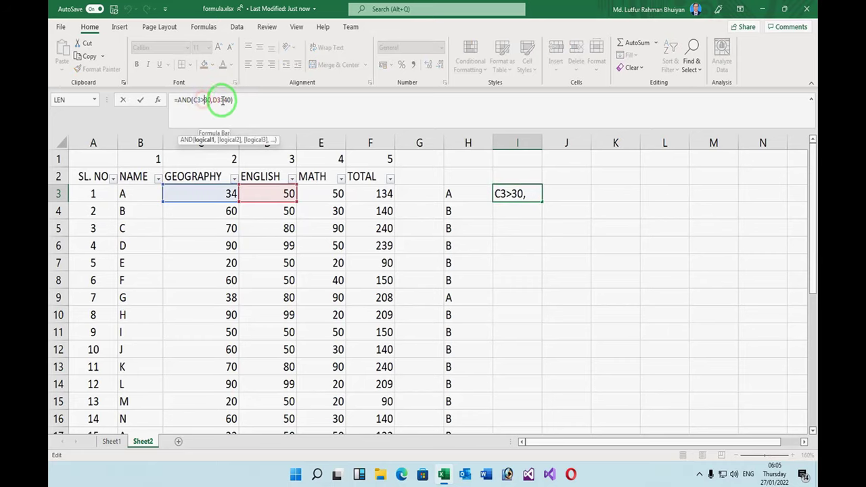
{"action": "left_click", "coordinate": [226, 99]}
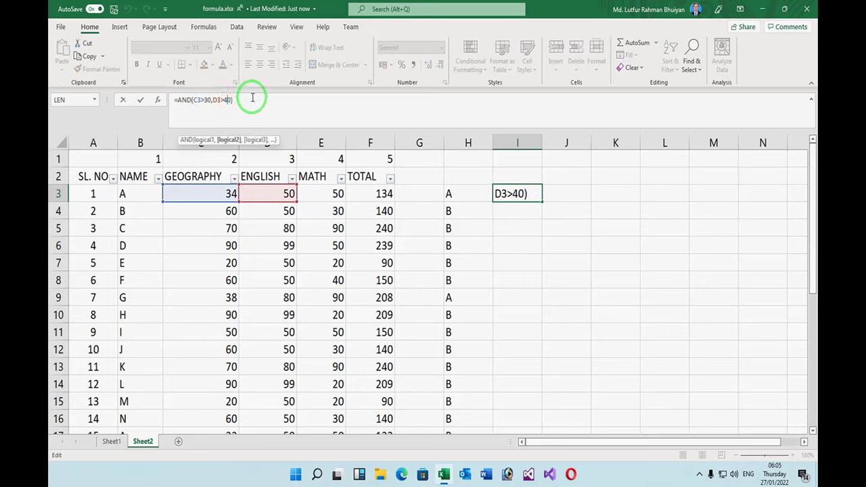
{"action": "key", "text": "BackSpace"}
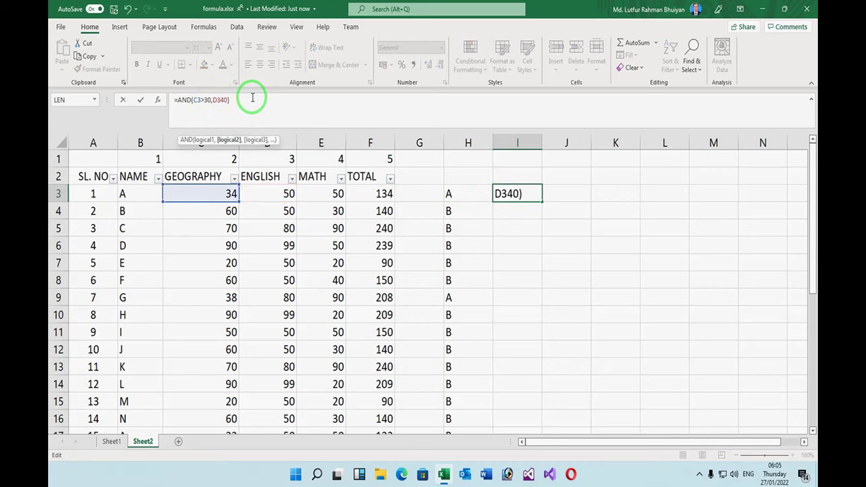
Step: Complete I3 as =AND(C3>30,D3<40), verify FALSE against D3's 50, and close the popup
{"action": "type", "text": "<"}
{"action": "key", "text": "Return"}
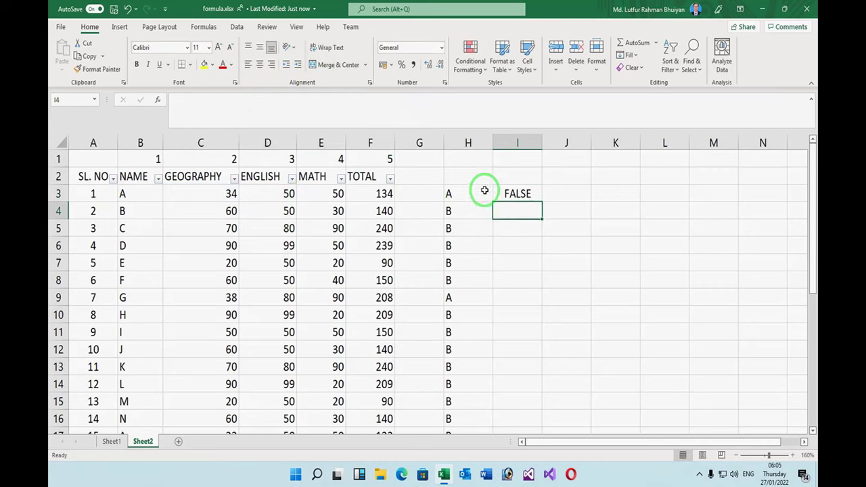
{"action": "left_click", "coordinate": [514, 194]}
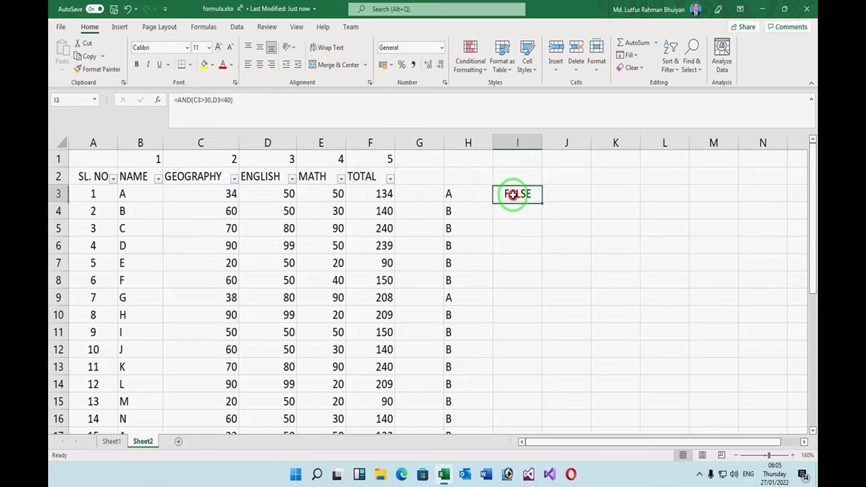
{"action": "left_click", "coordinate": [289, 193]}
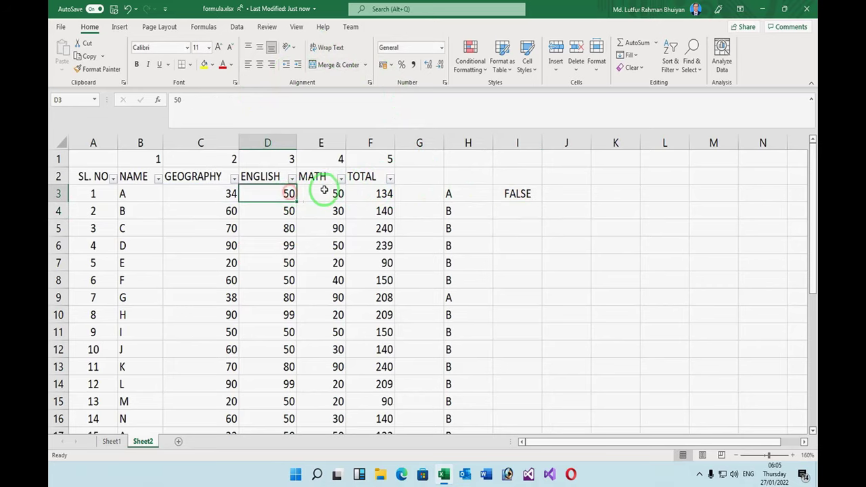
{"action": "left_click", "coordinate": [531, 194]}
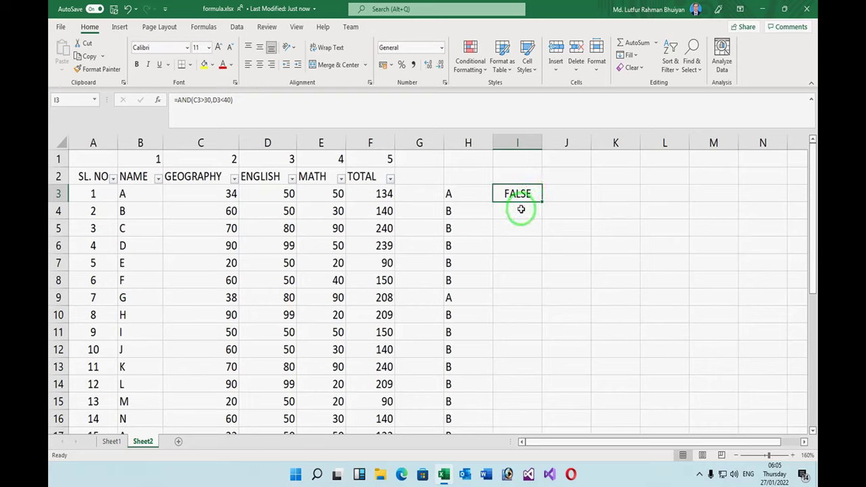
{"action": "left_click", "coordinate": [522, 210]}
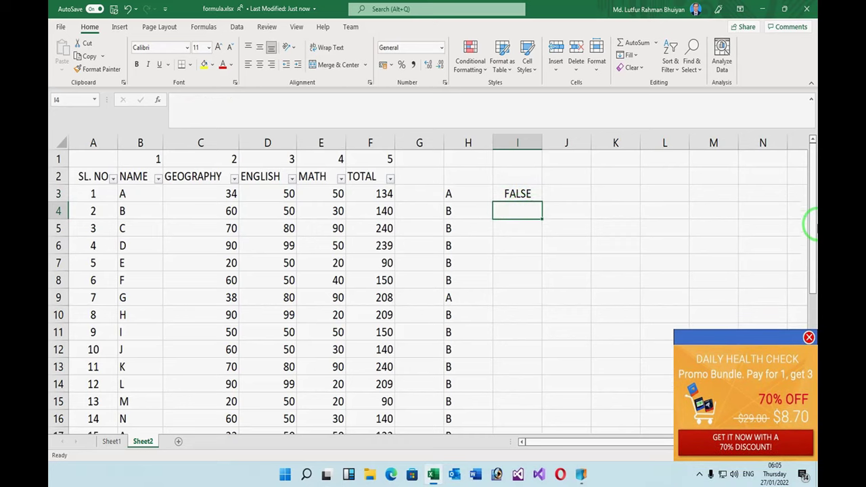
{"action": "left_click", "coordinate": [809, 337]}
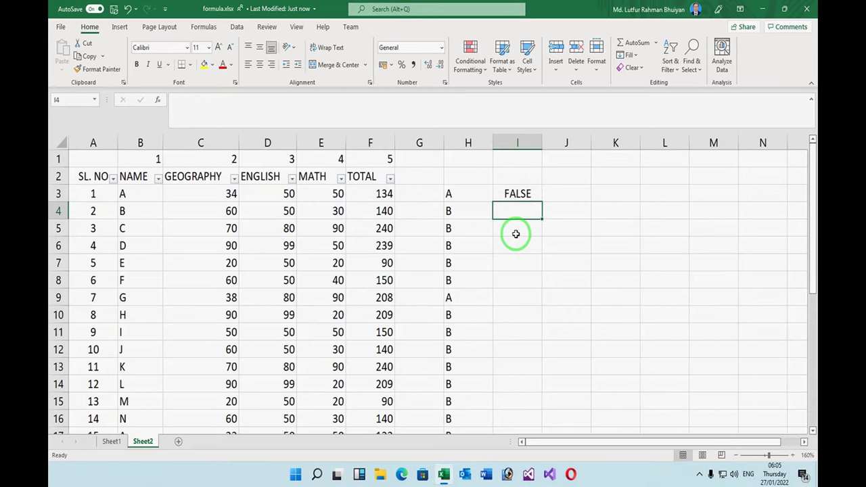
Step: Type =if(F4>100,F4<200,"Over","Less")) in I4 and commit it, triggering Excel's argument error
{"action": "type", "text": "="}
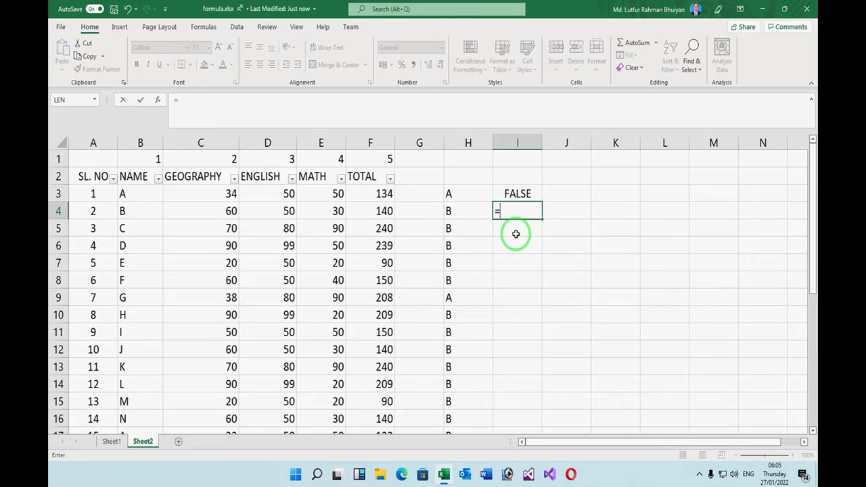
{"action": "type", "text": "i"}
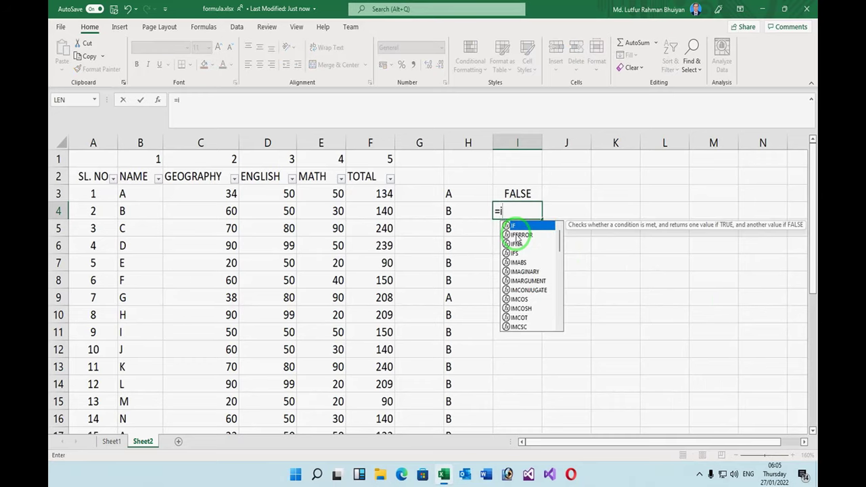
{"action": "type", "text": "f"}
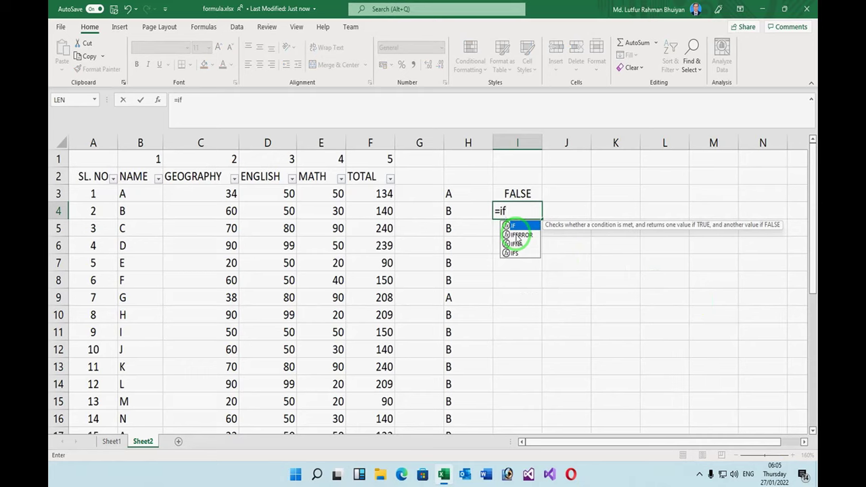
{"action": "type", "text": "("}
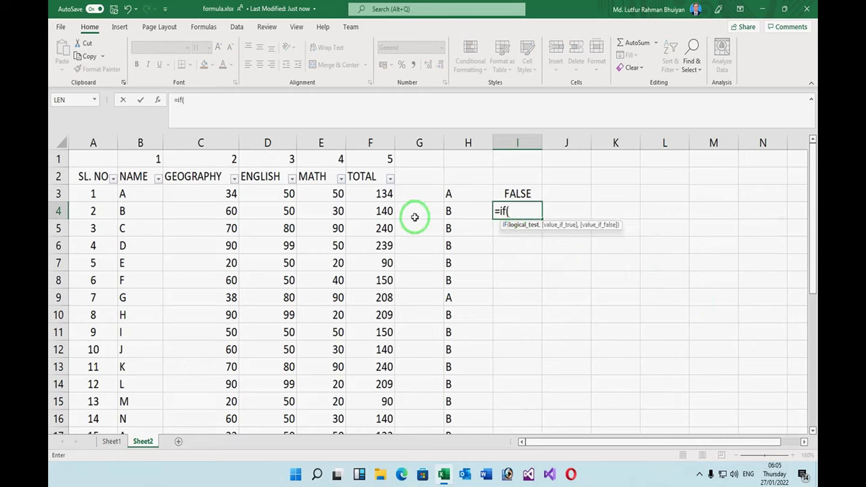
{"action": "left_click", "coordinate": [384, 212]}
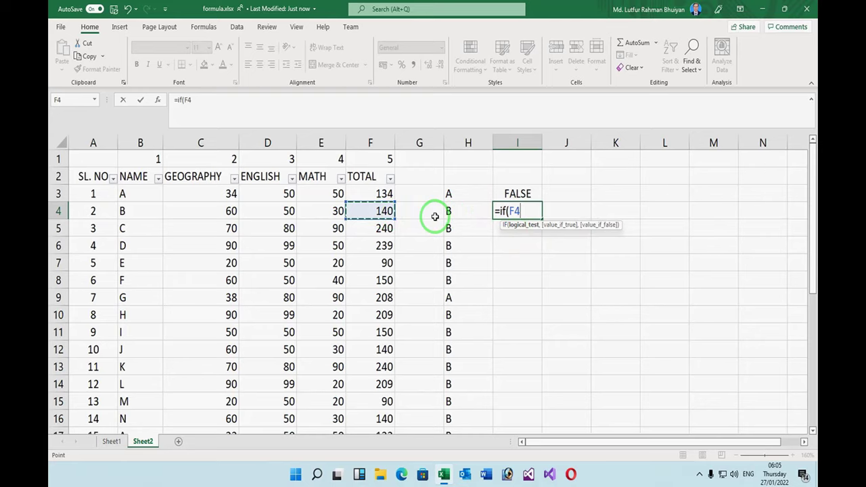
{"action": "type", "text": ">1"}
{"action": "type", "text": "00,"}
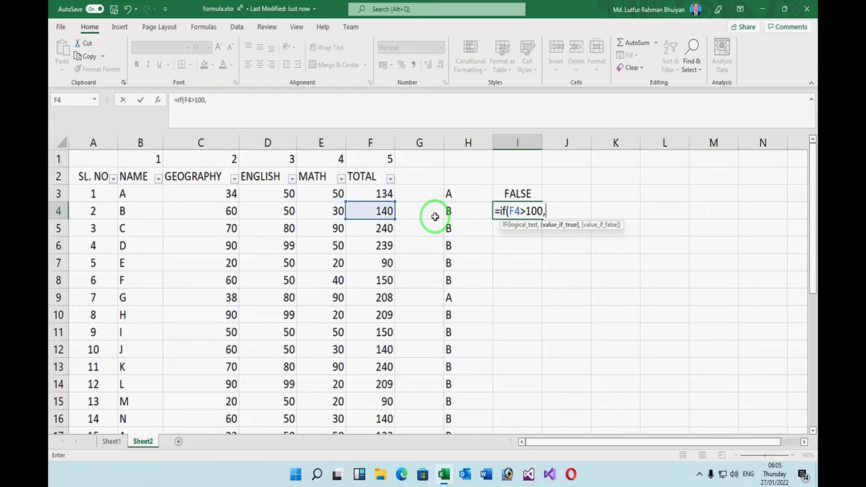
{"action": "left_click", "coordinate": [385, 211]}
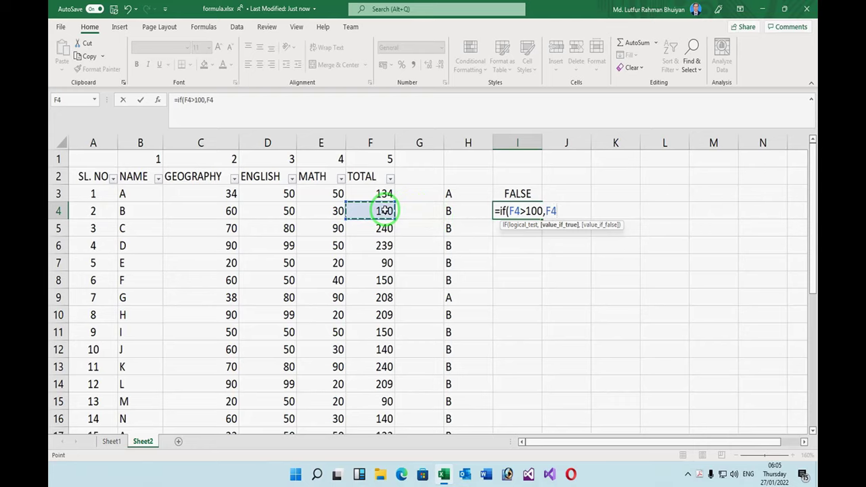
{"action": "type", "text": "<"}
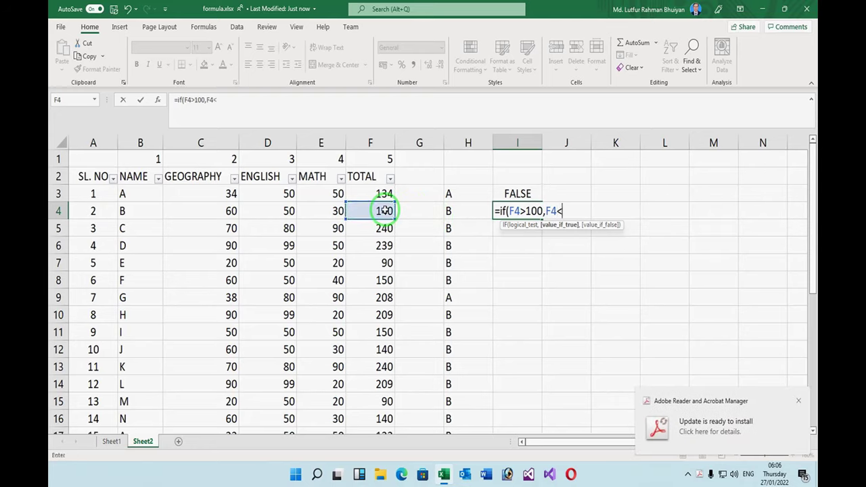
{"action": "type", "text": "2"}
{"action": "type", "text": "00"}
{"action": "type", "text": ","}
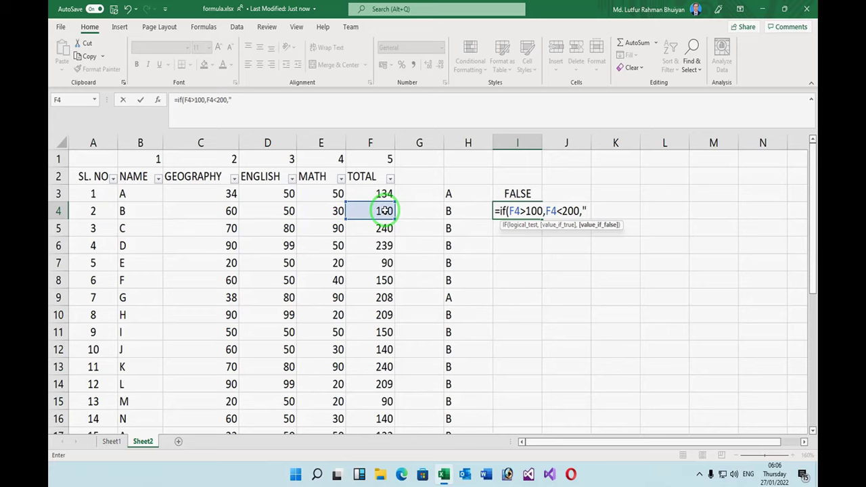
{"action": "type", "text": "Ov"}
{"action": "type", "text": "er"}
{"action": "key", "text": "BackSpace"}
{"action": "type", "text": ",\""}
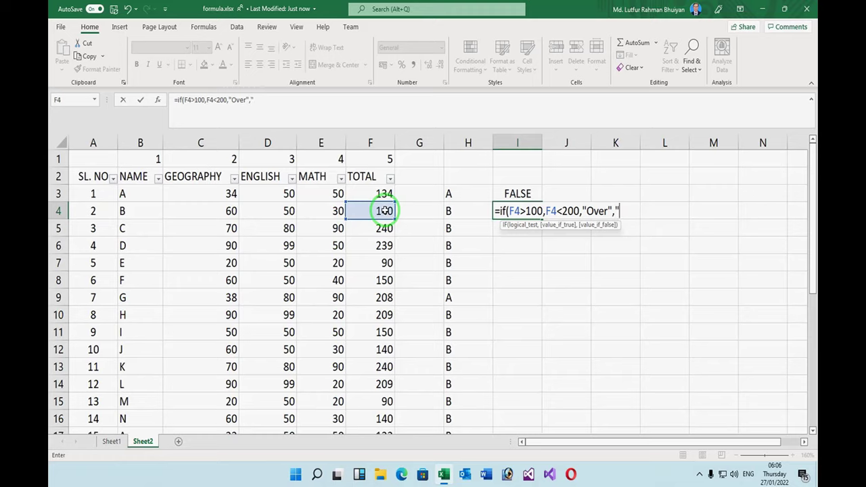
{"action": "type", "text": "Less\""}
{"action": "type", "text": "))"}
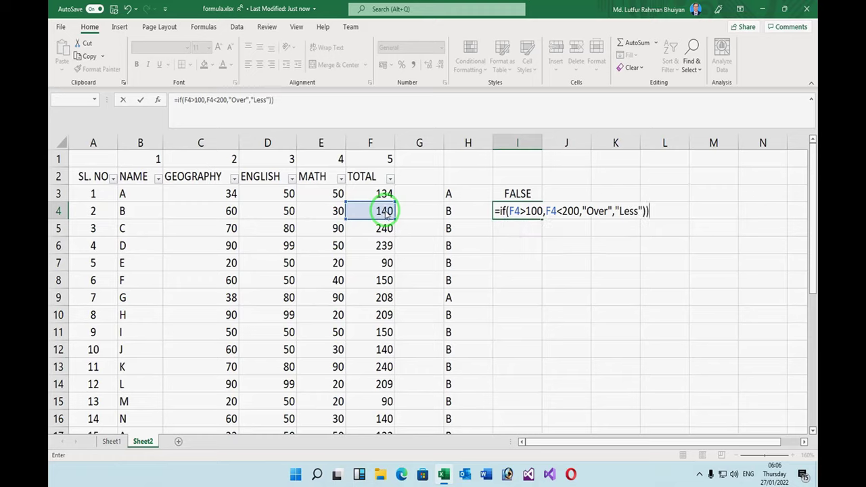
{"action": "key", "text": "Return"}
{"action": "key", "text": "Return"}
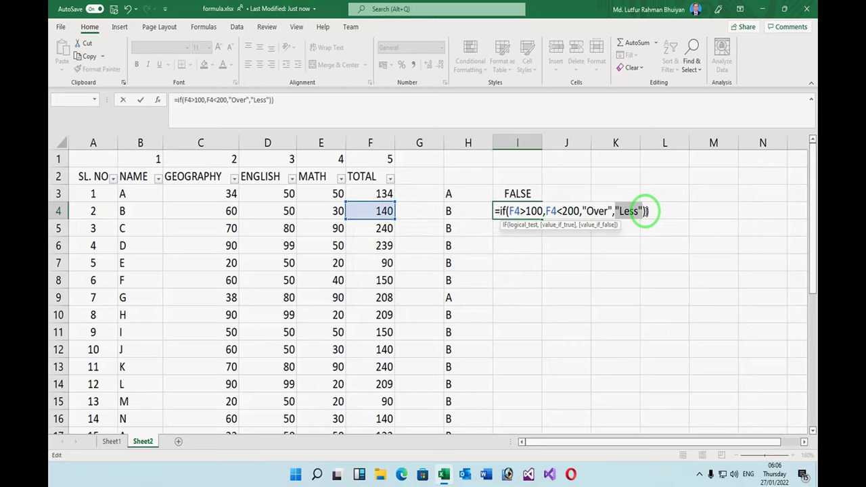
Step: Insert and( before both F4 tests in I4's formula and add a closing parenthesis
{"action": "left_click", "coordinate": [647, 211]}
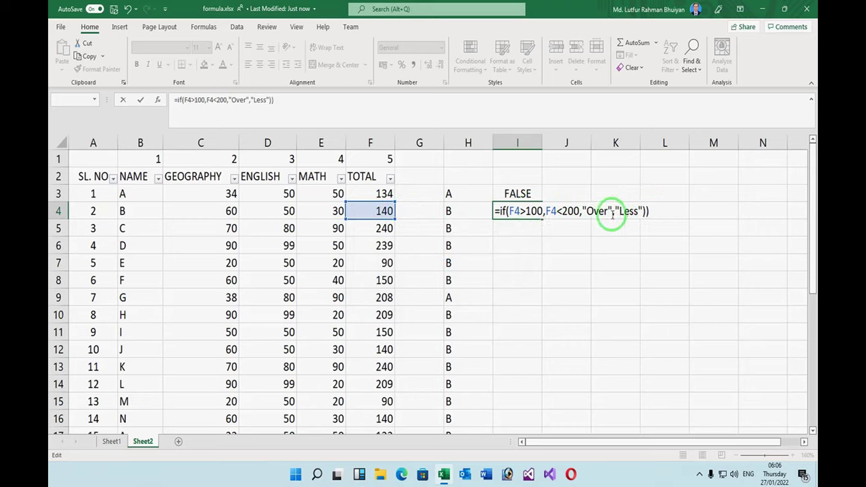
{"action": "left_click", "coordinate": [509, 212]}
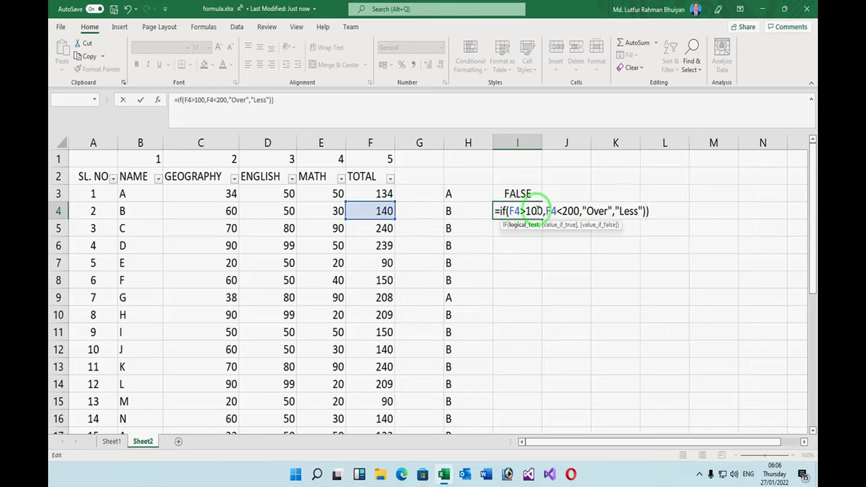
{"action": "type", "text": "and"}
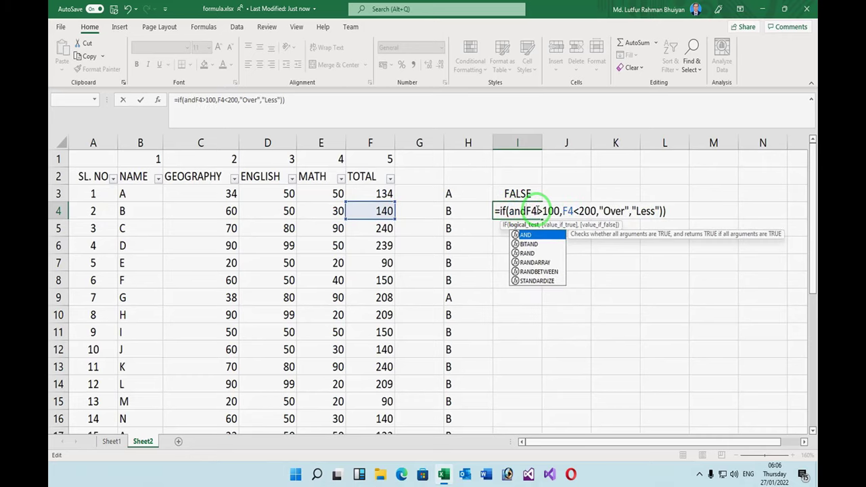
{"action": "type", "text": "("}
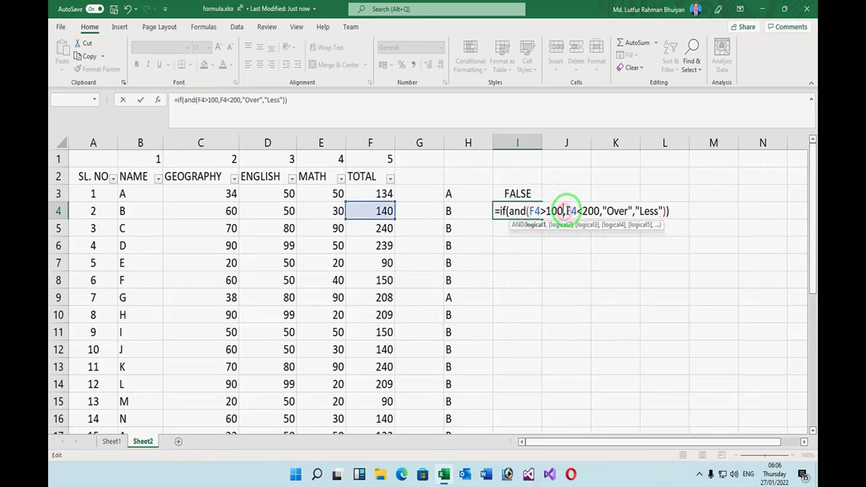
{"action": "left_click", "coordinate": [566, 211]}
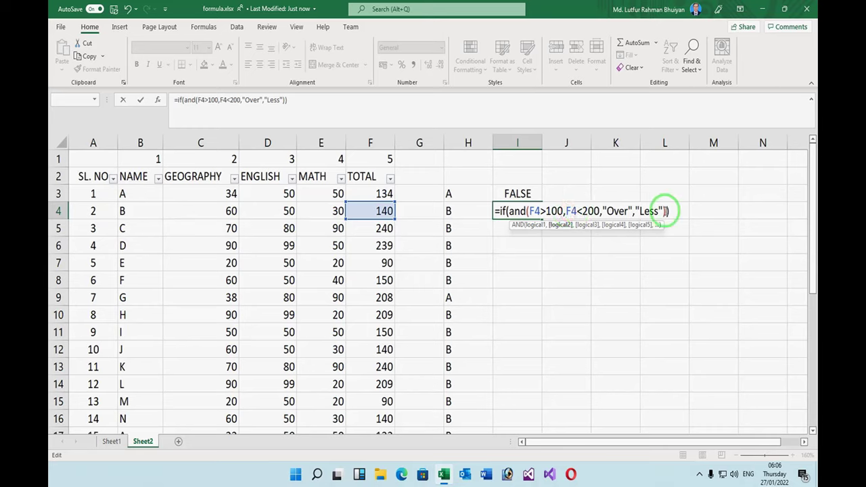
{"action": "type", "text": "and"}
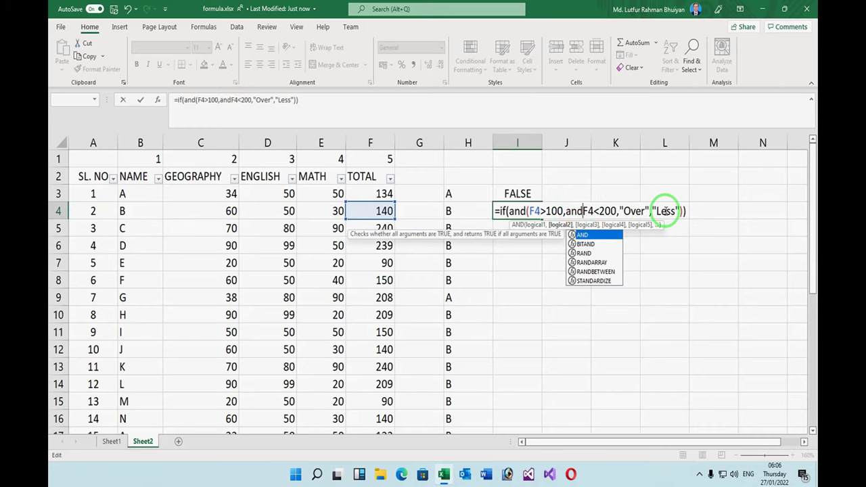
{"action": "type", "text": "("}
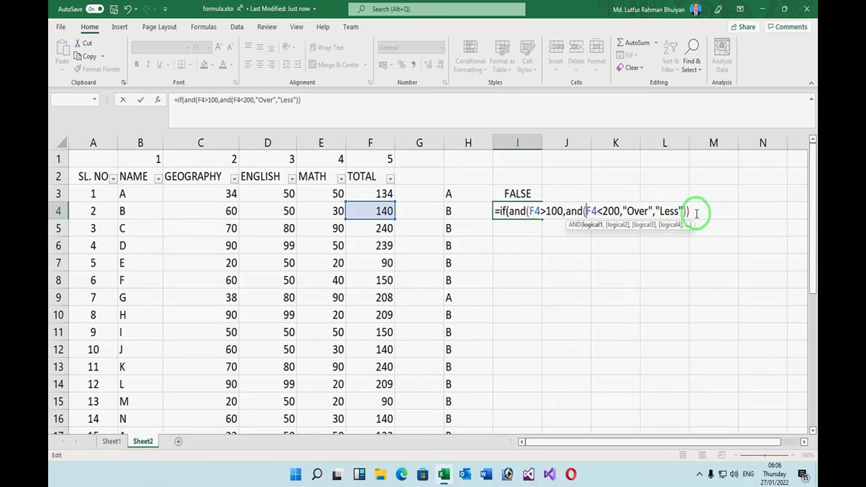
{"action": "left_click", "coordinate": [696, 214]}
{"action": "left_click", "coordinate": [521, 214]}
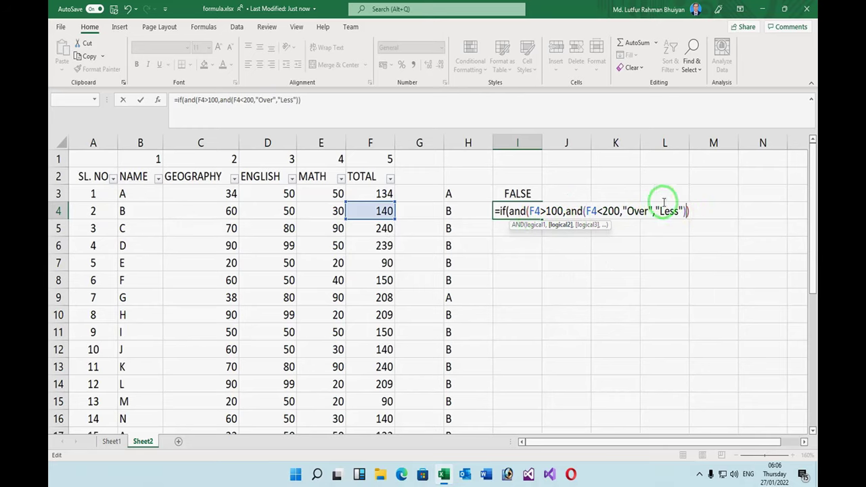
{"action": "left_click", "coordinate": [687, 210]}
{"action": "type", "text": ")"}
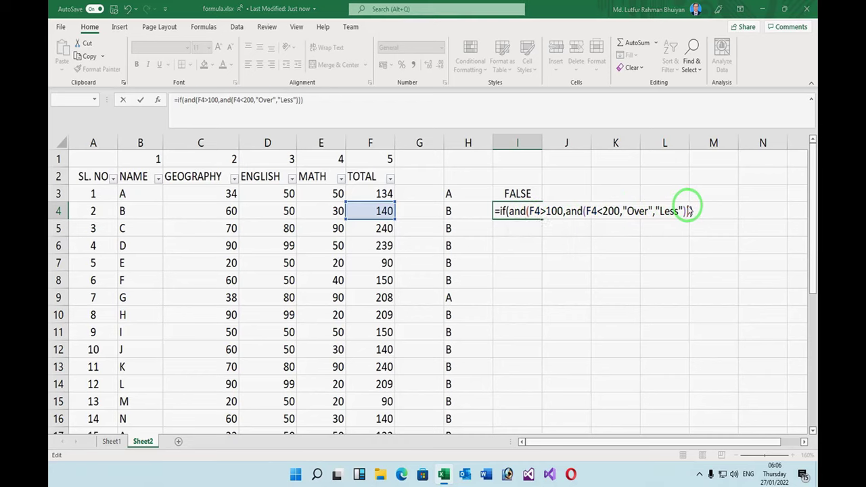
{"action": "key", "text": "Return"}
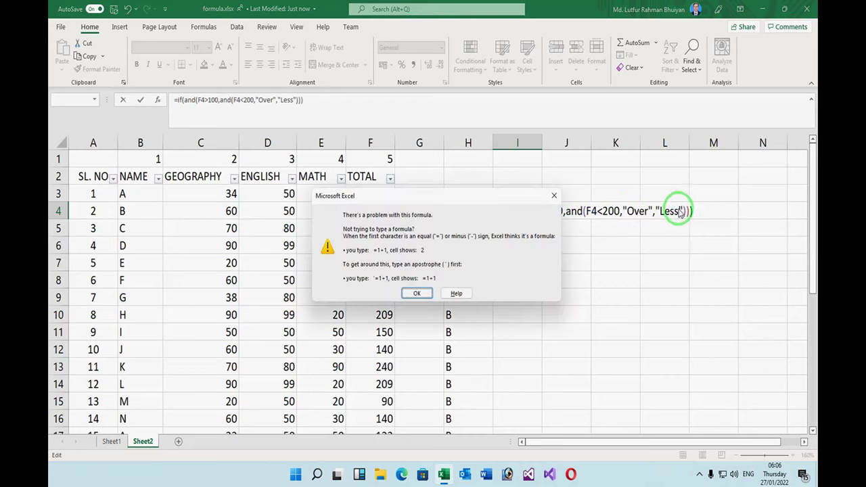
Step: Add two more closing parentheses and retry committing, dismissing the formula error warnings
{"action": "left_click", "coordinate": [417, 293]}
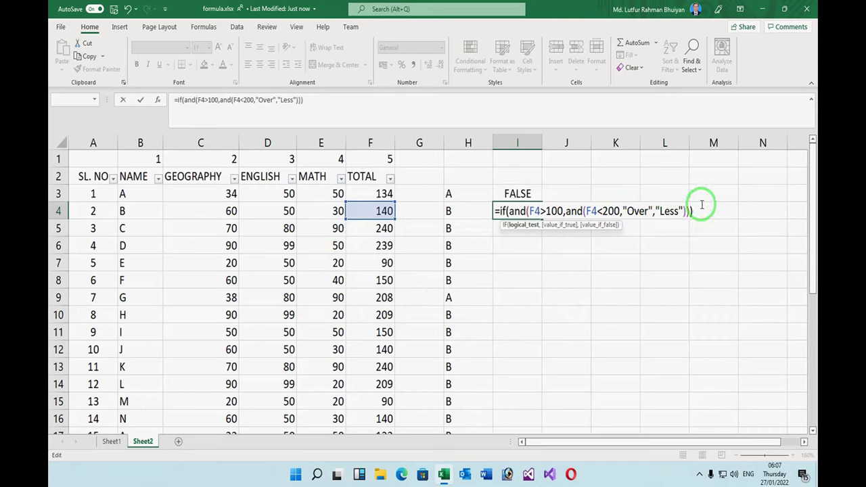
{"action": "type", "text": ")"}
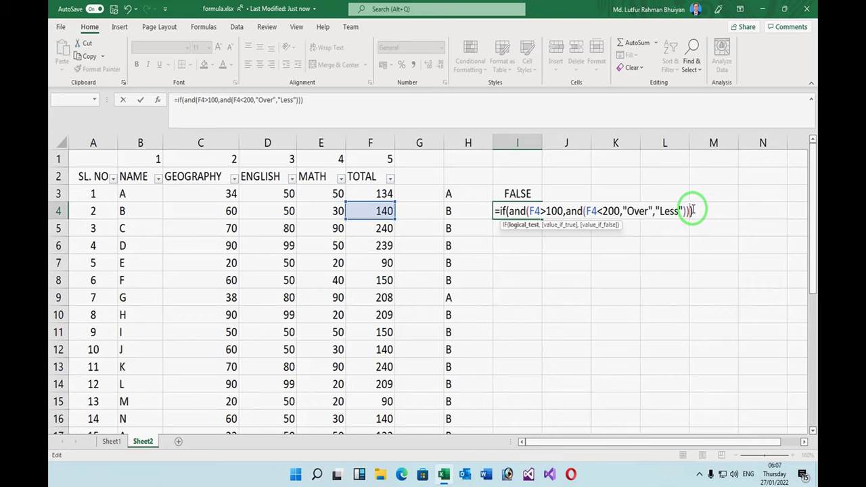
{"action": "type", "text": ")"}
{"action": "key", "text": "Return"}
{"action": "key", "text": "Return"}
{"action": "left_click", "coordinate": [576, 211]}
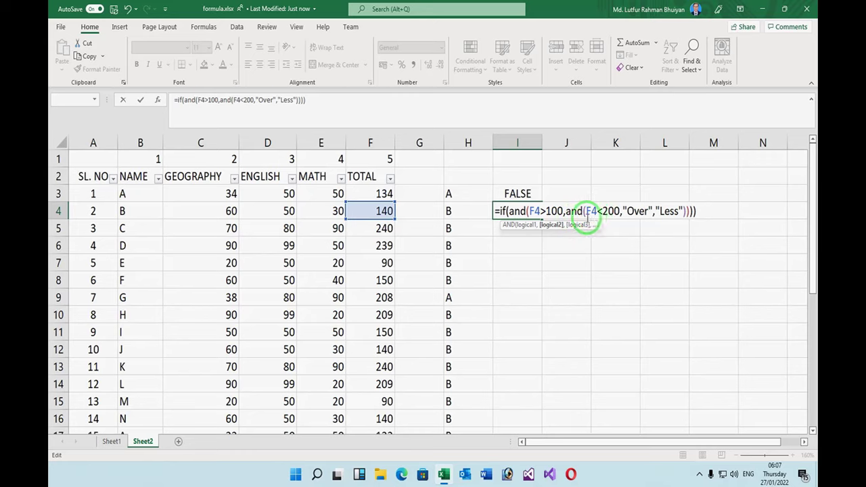
{"action": "left_click", "coordinate": [460, 215]}
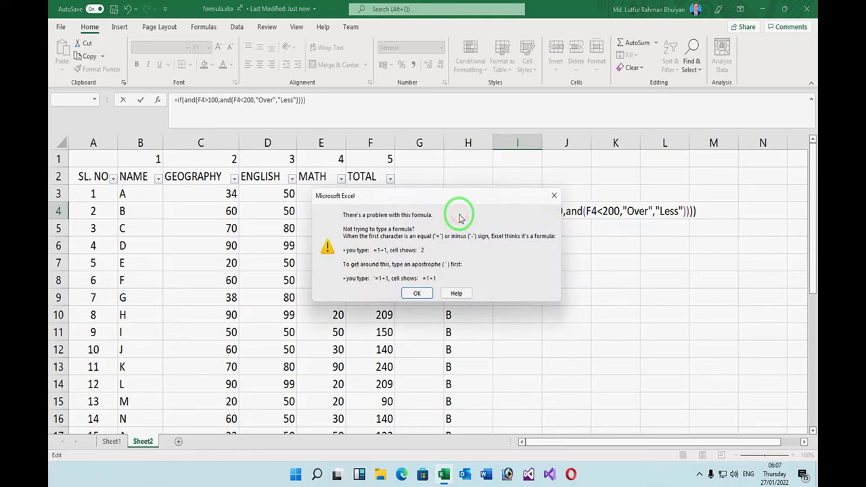
{"action": "key", "text": "Return"}
{"action": "left_click", "coordinate": [460, 214]}
{"action": "key", "text": "Return"}
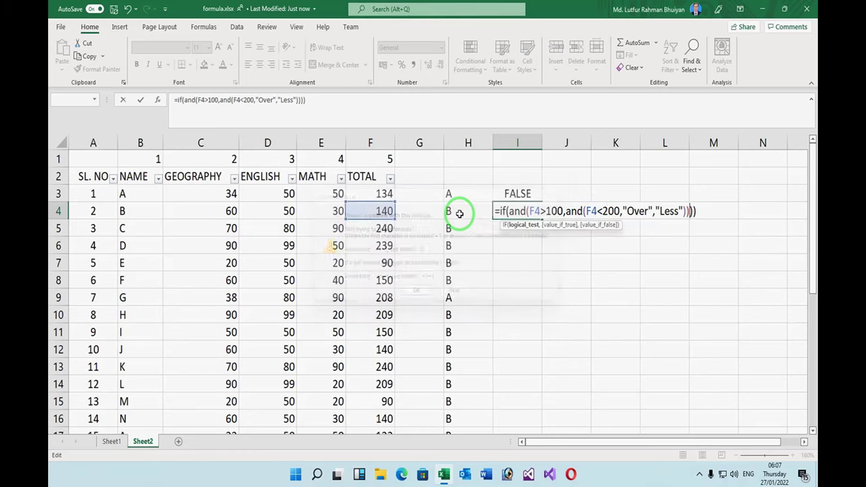
Step: Delete the leading if( from I4's formula and commit the AND-only version
{"action": "left_click", "coordinate": [603, 214]}
{"action": "left_click_drag", "start_coordinate": [605, 215], "coordinate": [715, 208]}
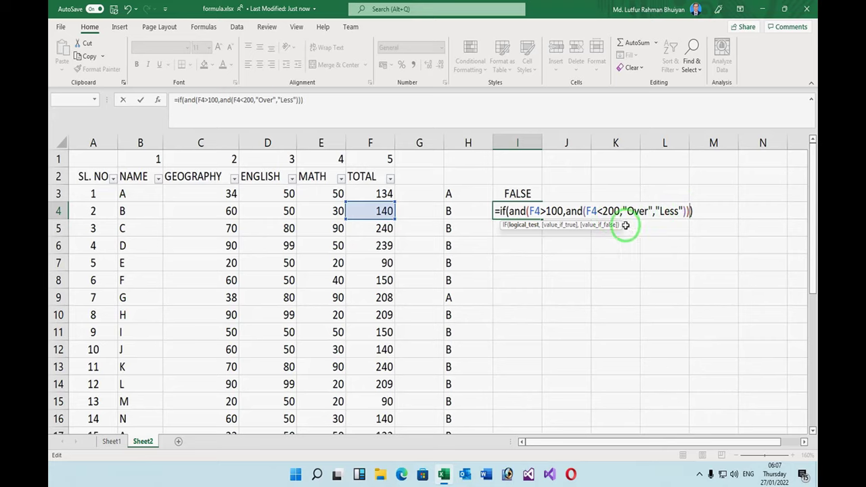
{"action": "mouse_move", "coordinate": [714, 208]}
{"action": "left_mouse_down"}
{"action": "mouse_move", "coordinate": [507, 212]}
{"action": "mouse_move", "coordinate": [527, 216]}
{"action": "left_mouse_up"}
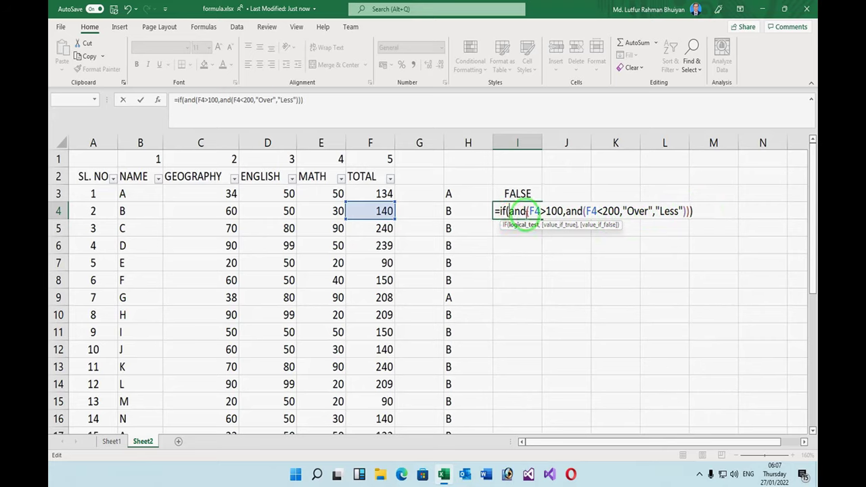
{"action": "key", "text": "BackSpace"}
{"action": "key", "text": "BackSpace"}
{"action": "key", "text": "BackSpace"}
{"action": "key", "text": "Return"}
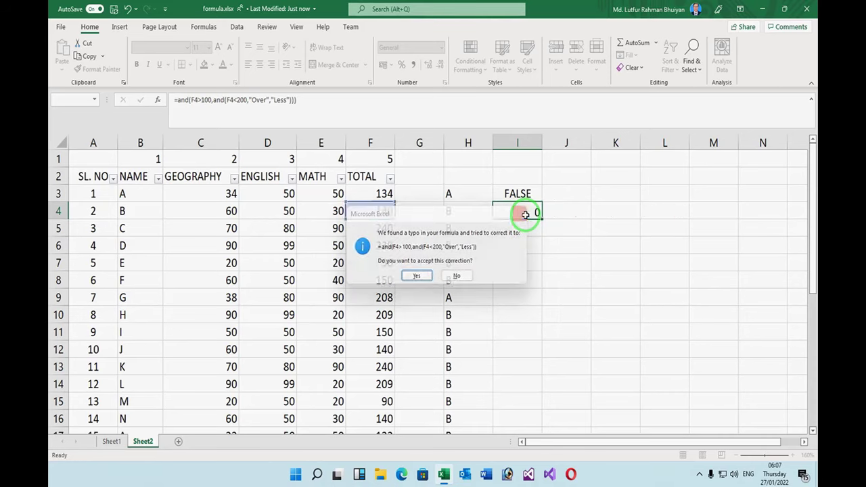
Step: Accept Excel's correction, then delete the "Over","Less" arguments so I4 shows TRUE
{"action": "key", "text": "Return"}
{"action": "left_click", "coordinate": [525, 214]}
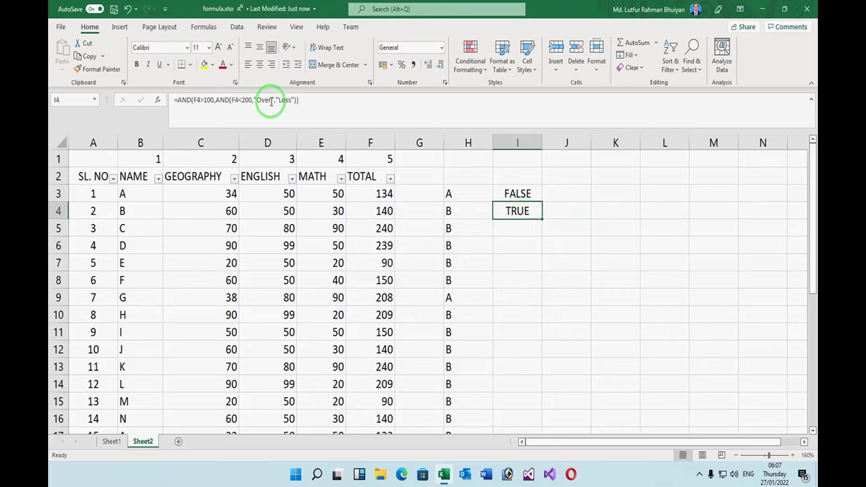
{"action": "left_click_drag", "start_coordinate": [252, 99], "coordinate": [295, 99]}
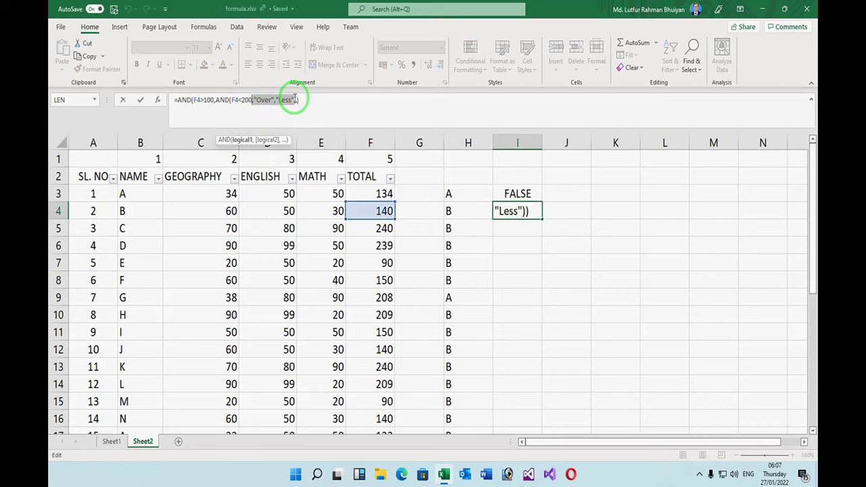
{"action": "key", "text": "BackSpace"}
{"action": "key", "text": "Return"}
Step: Paste H4's =IF(AND(C4>33,C4<50),"A","B") formula into I5's formula bar for editing
{"action": "double_click", "coordinate": [448, 211]}
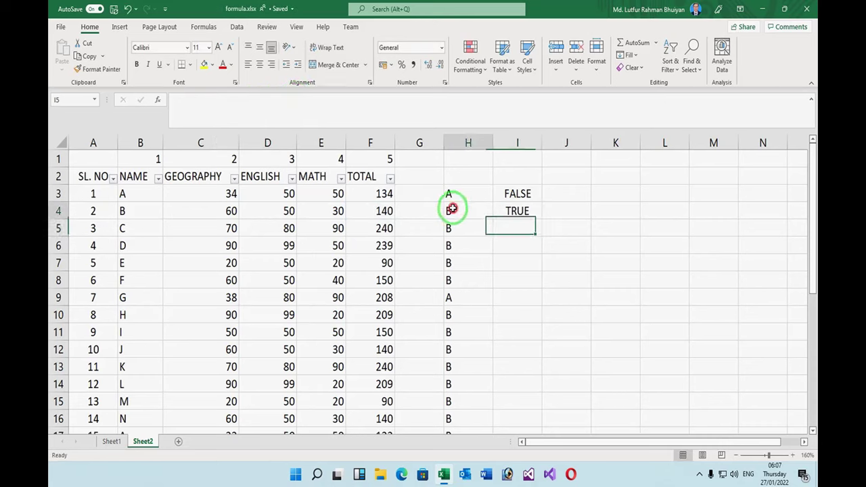
{"action": "left_click", "coordinate": [123, 100]}
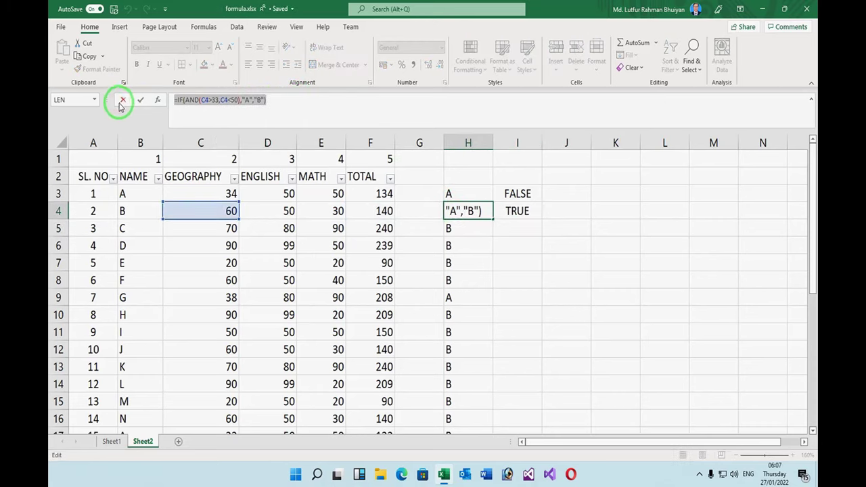
{"action": "left_click", "coordinate": [528, 228]}
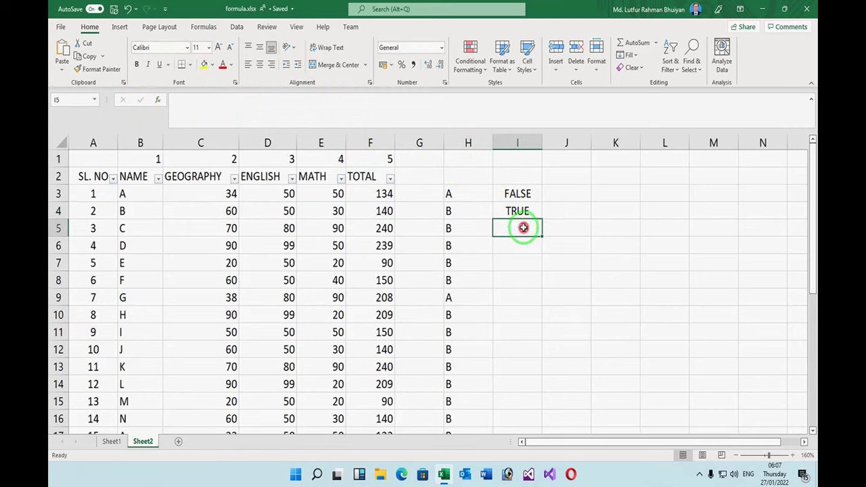
{"action": "left_click", "coordinate": [257, 112]}
{"action": "type", "text": "=IF(AND(C4>33,C4<50),\"A\",\"B\")"}
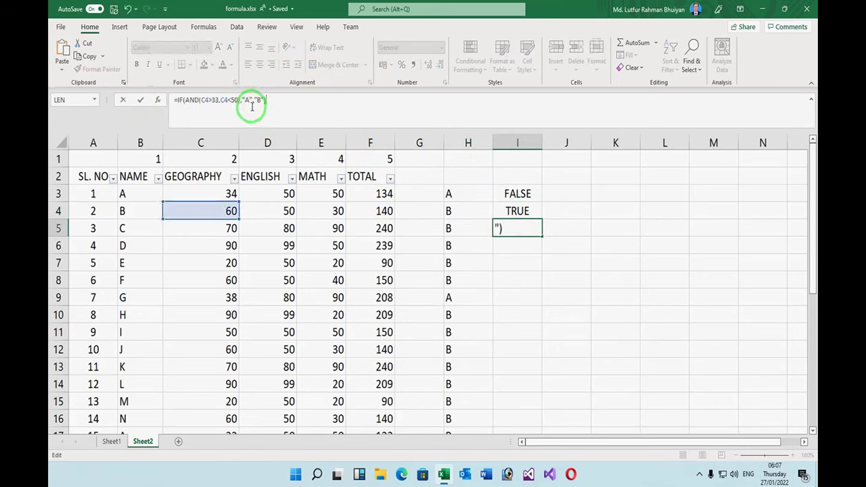
{"action": "left_click", "coordinate": [196, 100]}
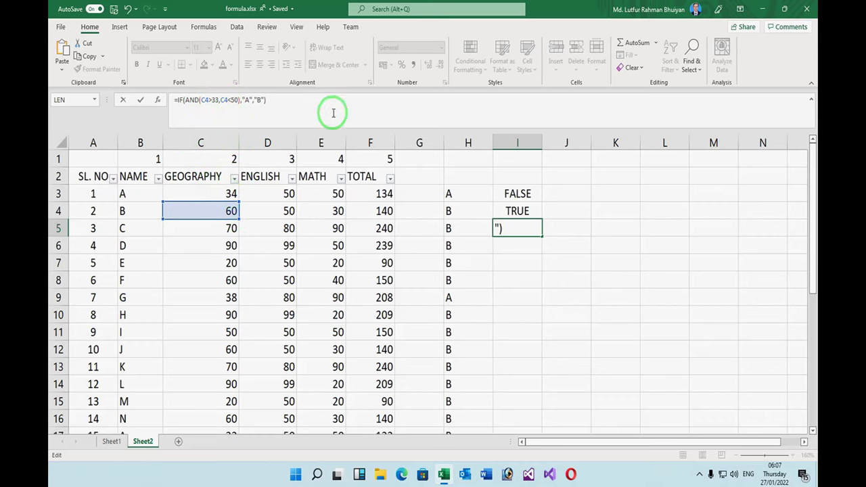
Step: Commit the IF(AND(C4>33,C4<50),'A','B') formula in I5, then change C4 to 40 so I5 returns A
{"action": "key", "text": "Return"}
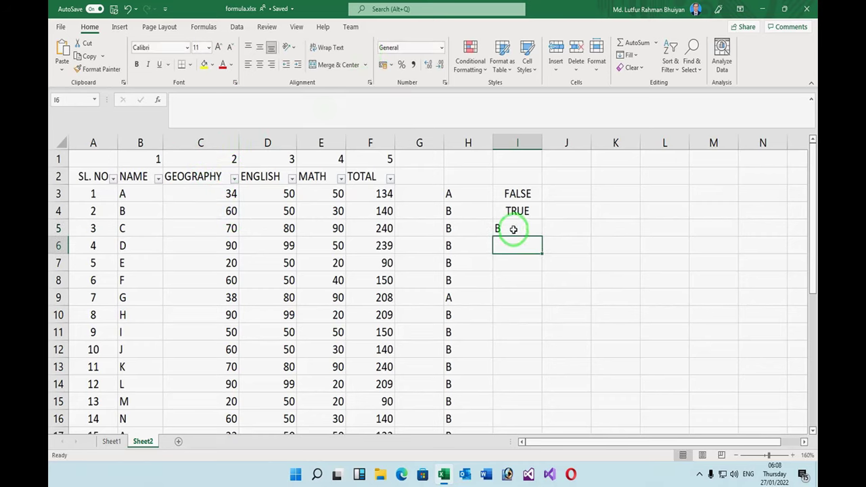
{"action": "left_click", "coordinate": [514, 229]}
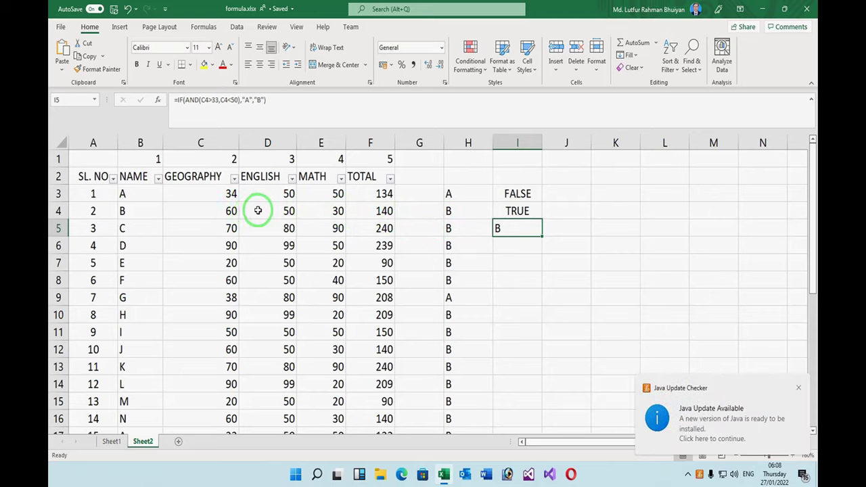
{"action": "left_click", "coordinate": [217, 210]}
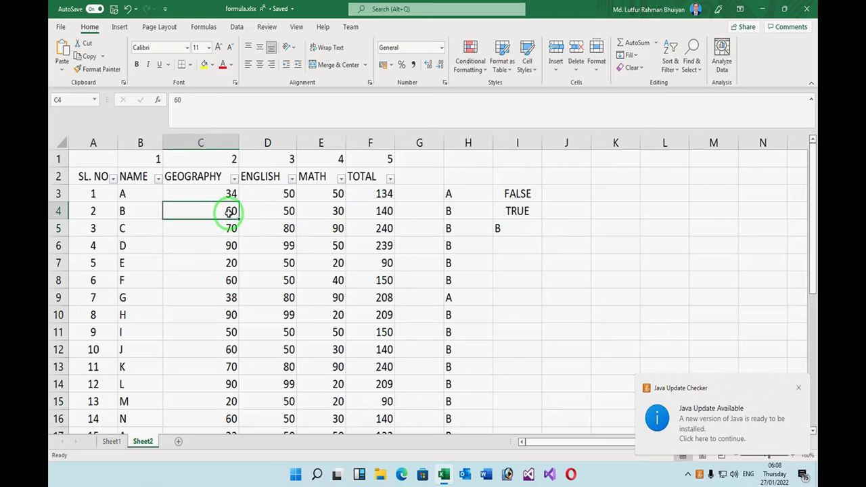
{"action": "type", "text": "40"}
{"action": "key", "text": "Return"}
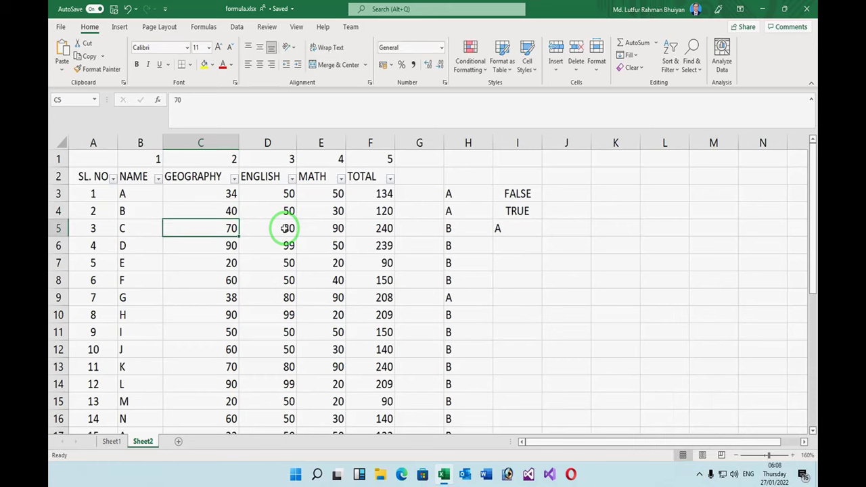
{"action": "left_click", "coordinate": [519, 227]}
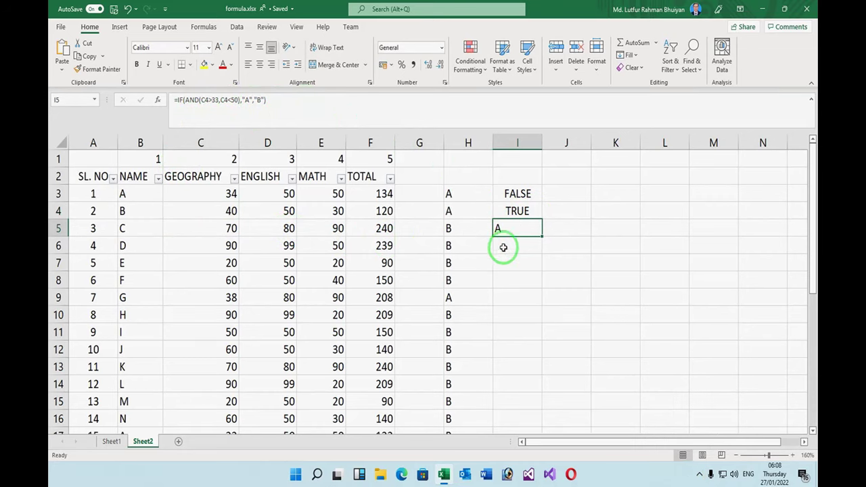
{"action": "left_click", "coordinate": [522, 275]}
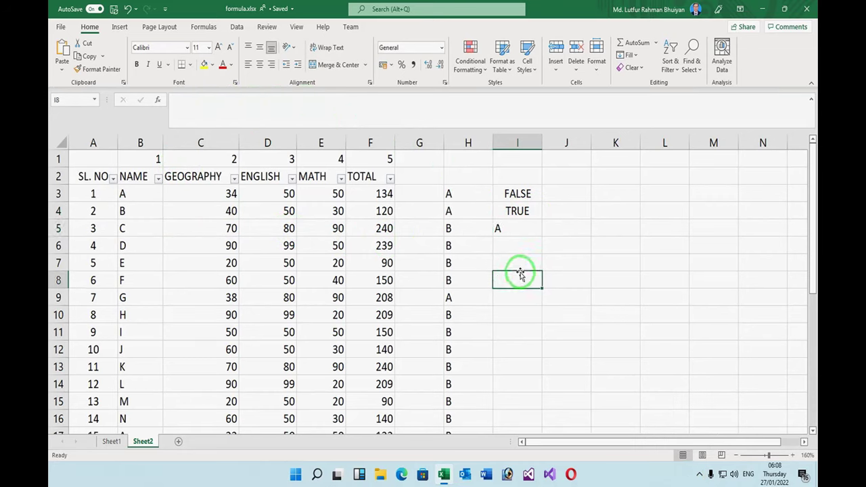
Step: Close Excel with the formula workbook, relaunch it, and start a blank workbook, Book1
{"action": "left_click", "coordinate": [809, 5]}
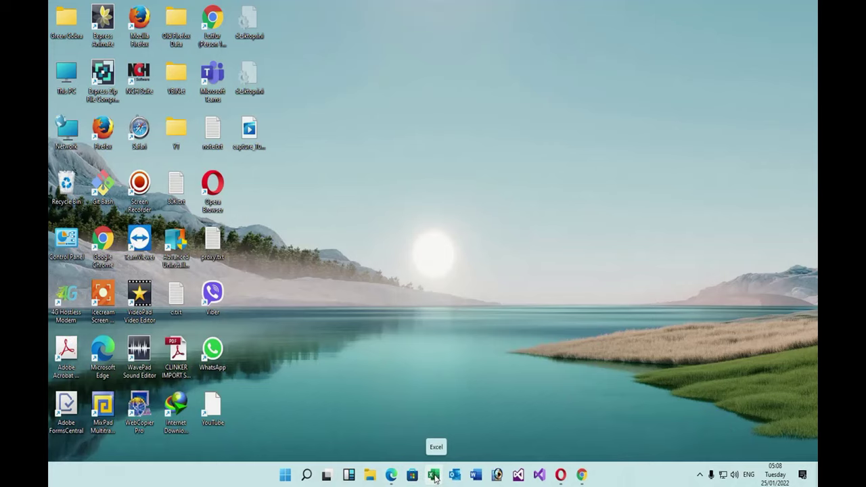
{"action": "left_click", "coordinate": [436, 477]}
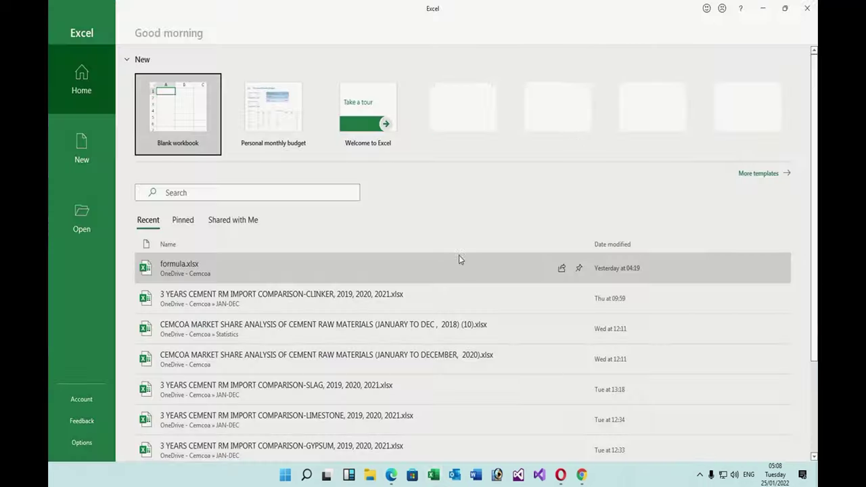
{"action": "left_click", "coordinate": [188, 128]}
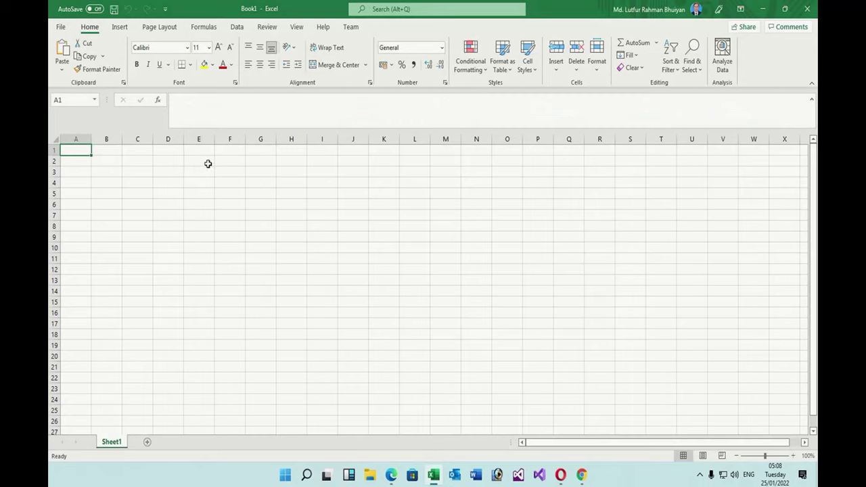
Step: Zoom the blank Book1 sheet in to about 274% and select cell D1
{"action": "left_click", "coordinate": [207, 165]}
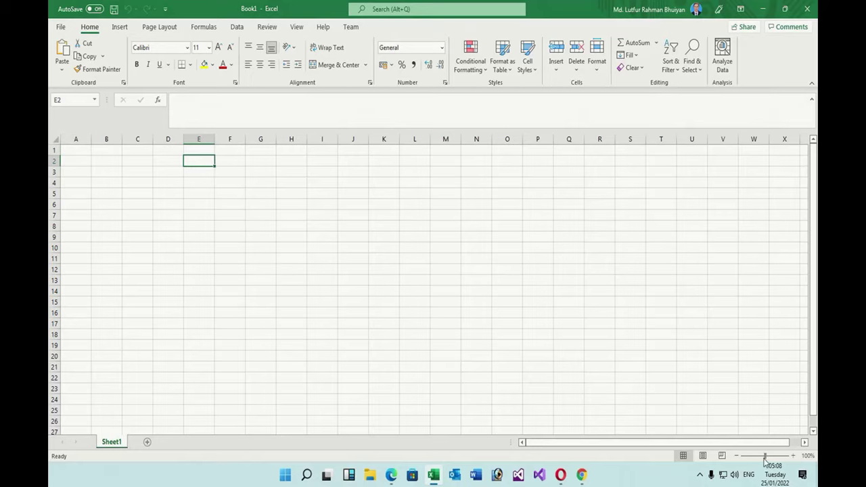
{"action": "left_click", "coordinate": [764, 460]}
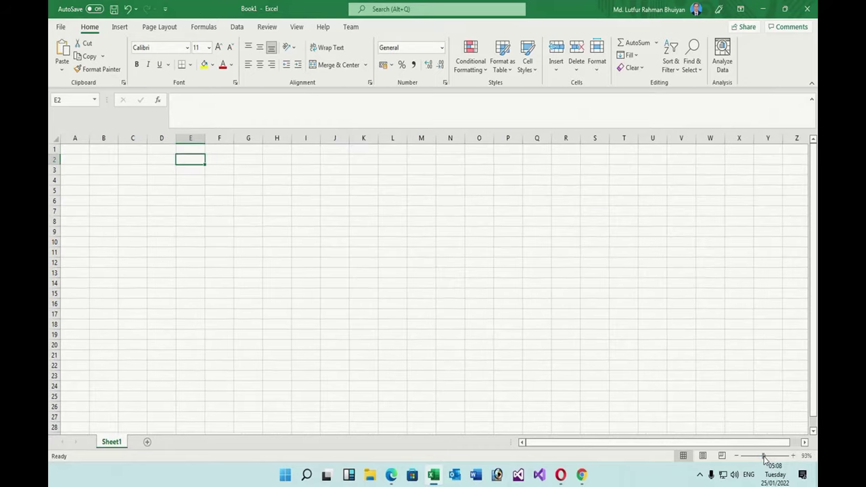
{"action": "left_click_drag", "start_coordinate": [765, 459], "coordinate": [778, 456]}
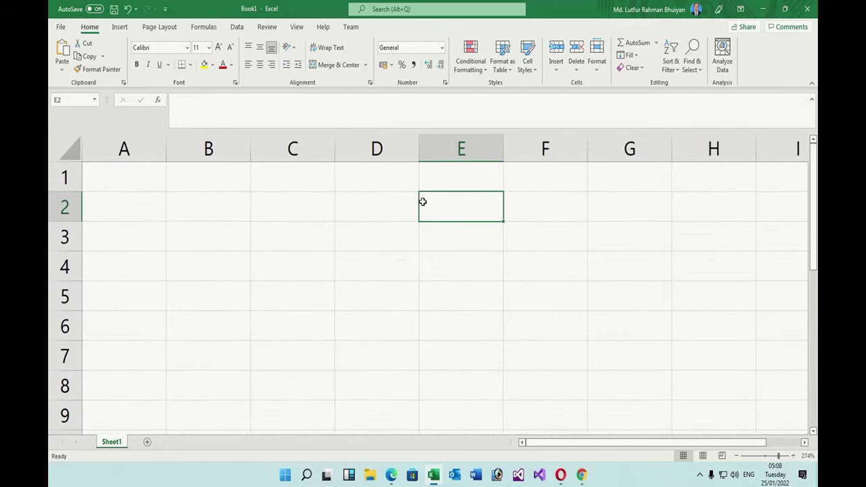
{"action": "left_click", "coordinate": [385, 169]}
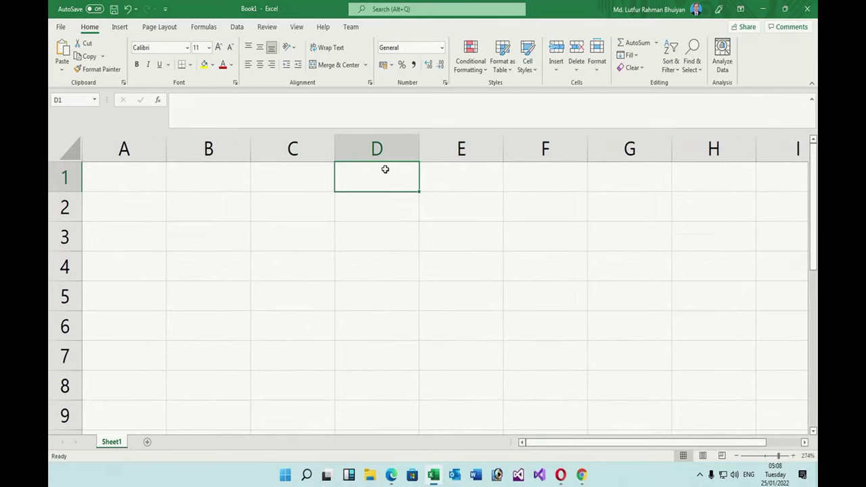
Step: Enter the equals sign as text in D1 using '=
{"action": "type", "text": "="}
{"action": "left_click", "coordinate": [377, 201]}
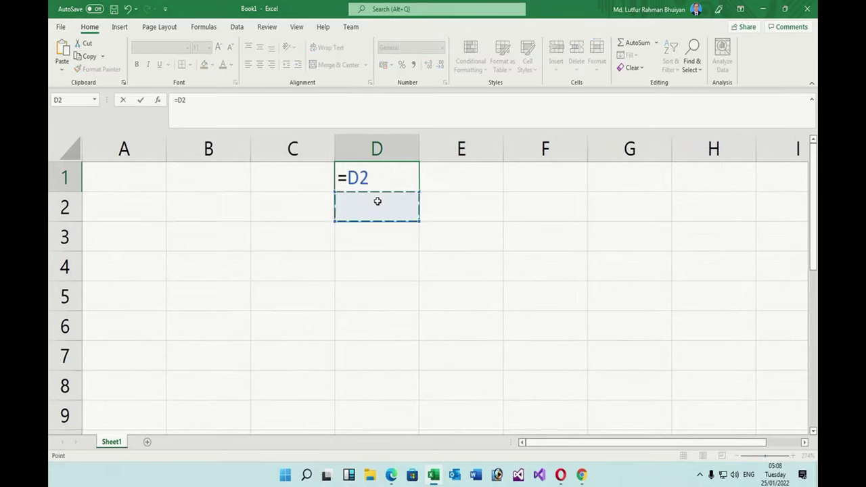
{"action": "key", "text": "Escape"}
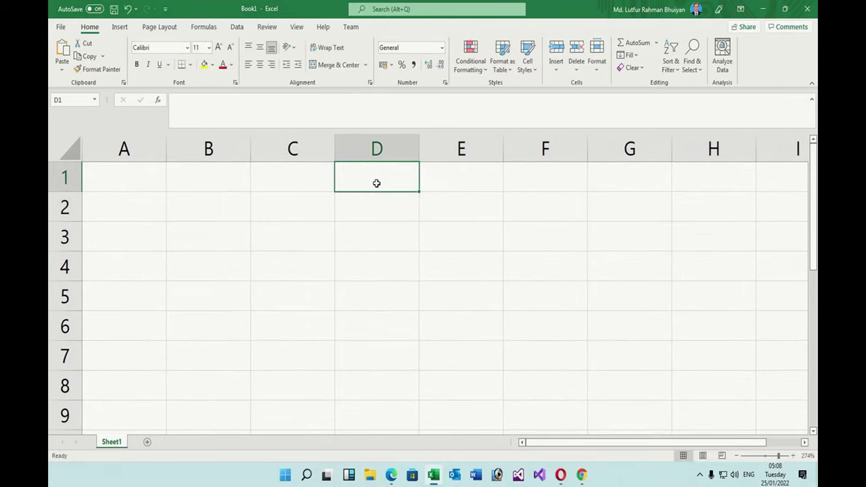
{"action": "type", "text": "'"}
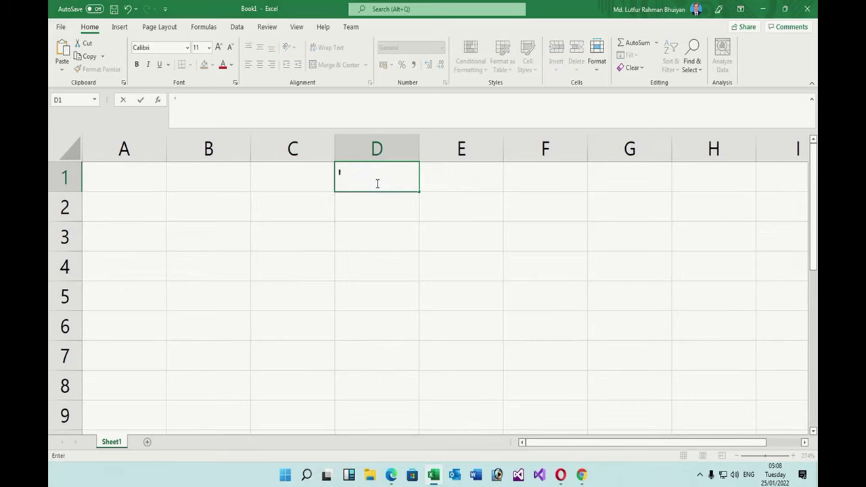
{"action": "type", "text": "="}
{"action": "key", "text": "Return"}
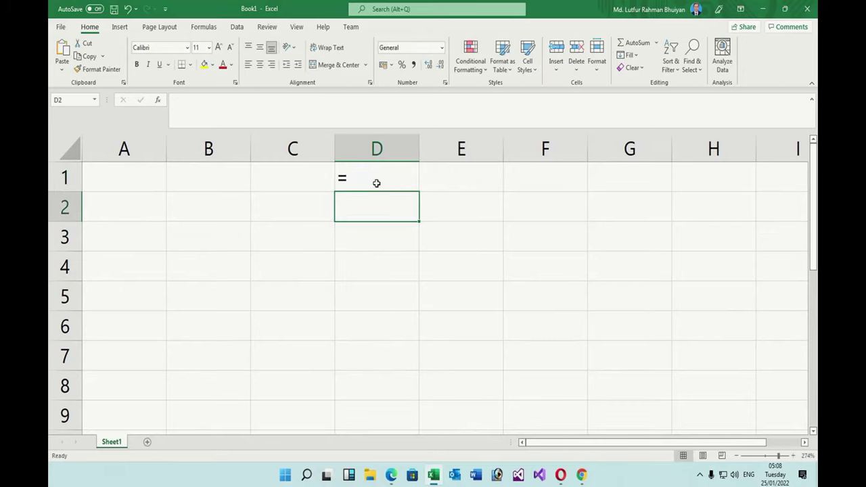
Step: List the operators <>, >, <, >= and <= down D2:D6
{"action": "type", "text": "<>"}
{"action": "key", "text": "Return"}
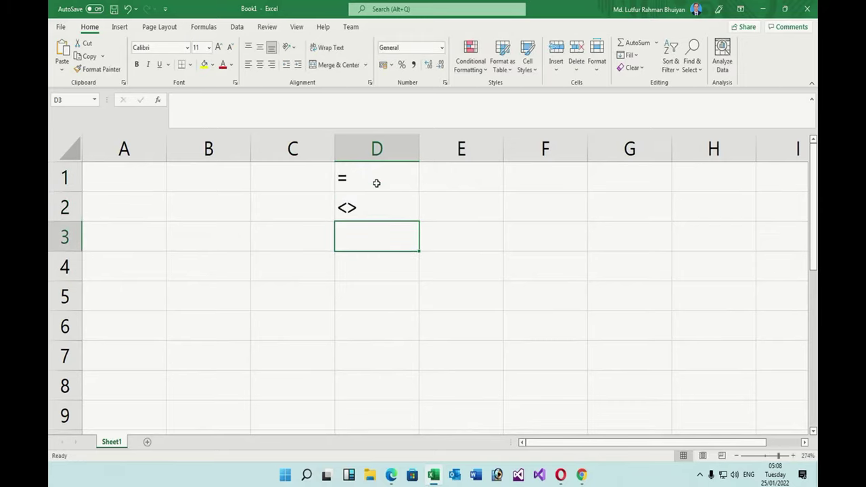
{"action": "type", "text": ">"}
{"action": "key", "text": "Return"}
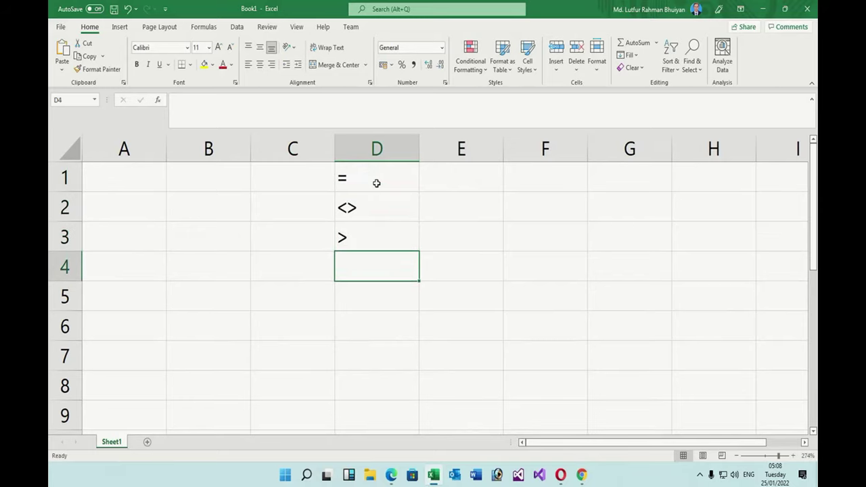
{"action": "type", "text": "<"}
{"action": "key", "text": "Return"}
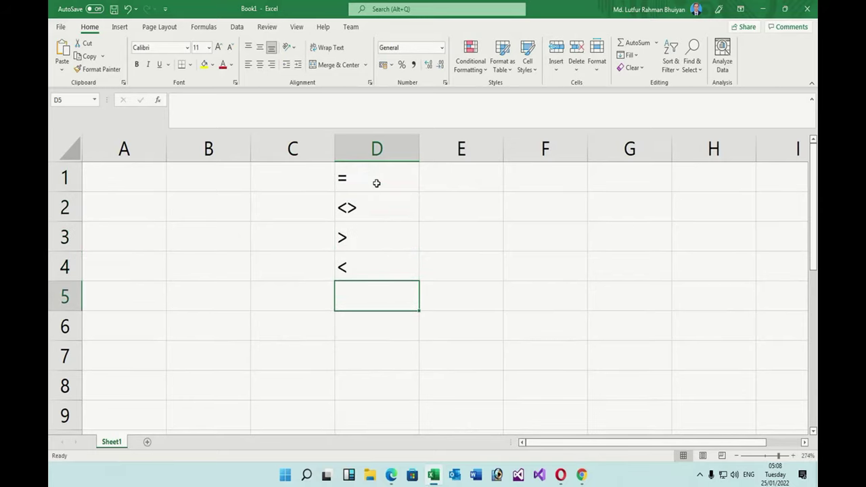
{"action": "type", "text": ">="}
{"action": "key", "text": "Return"}
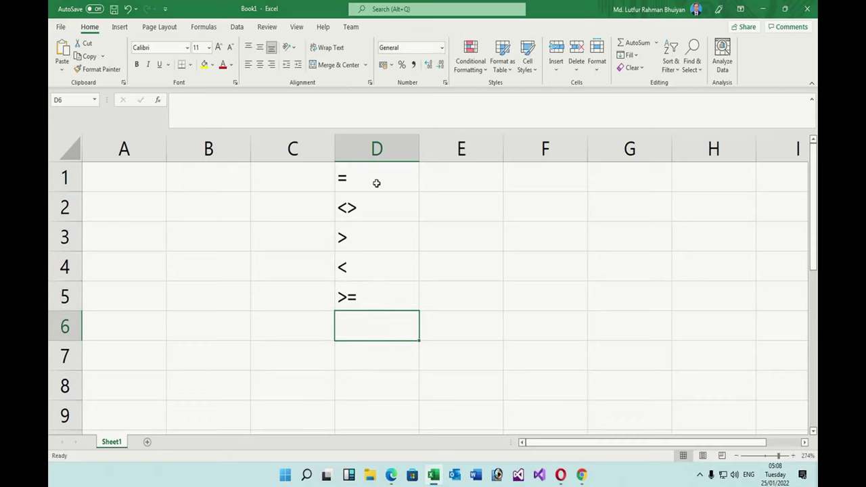
{"action": "type", "text": "<"}
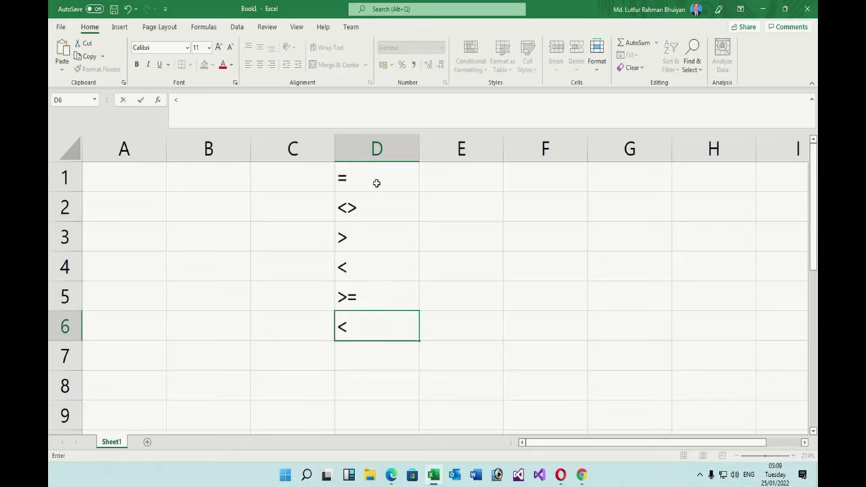
{"action": "type", "text": "="}
{"action": "key", "text": "Return"}
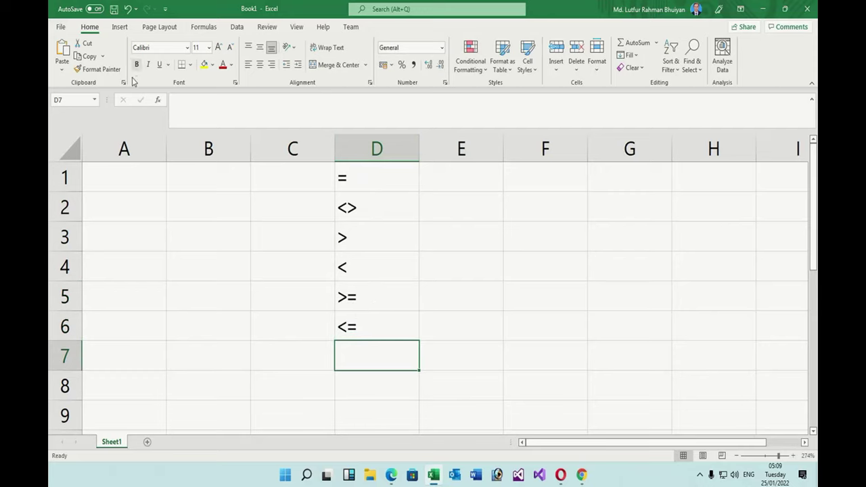
{"action": "left_click", "coordinate": [129, 177]}
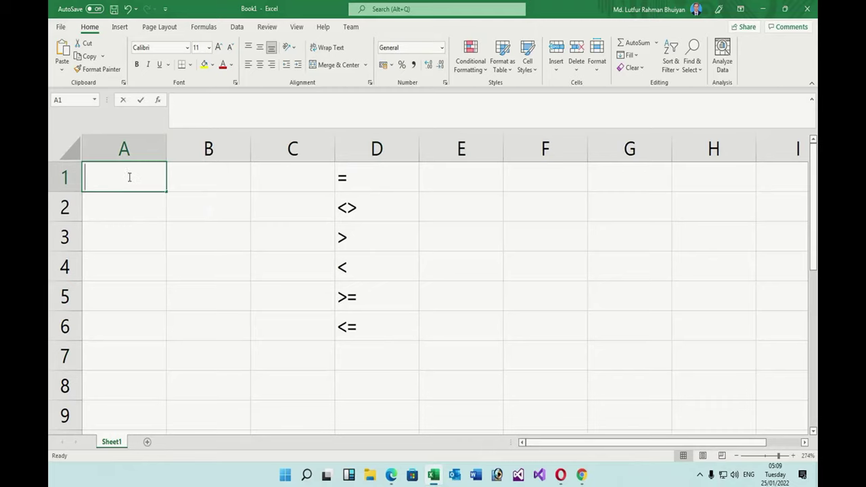
Step: Enter the heading Qty in A1 and 100, 200, 300, 50, 60, 100 in A2:A7
{"action": "type", "text": "Qty"}
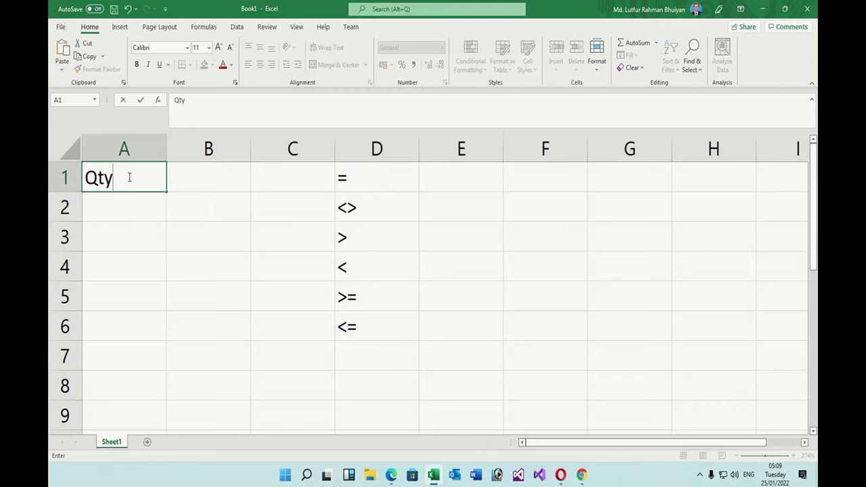
{"action": "key", "text": "Return"}
{"action": "type", "text": "1"}
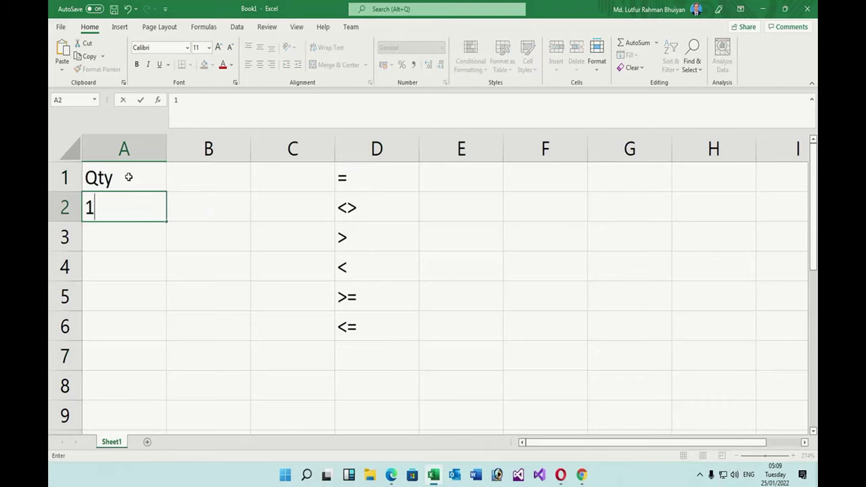
{"action": "type", "text": "00"}
{"action": "key", "text": "Return"}
{"action": "type", "text": "20"}
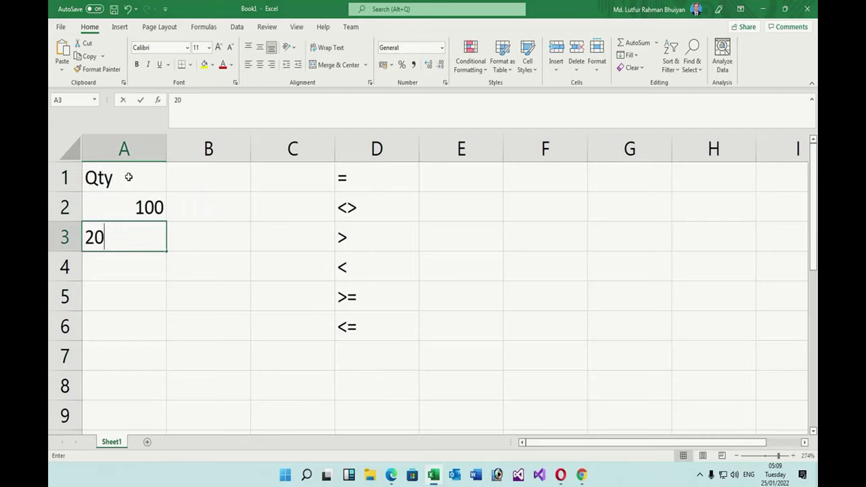
{"action": "type", "text": "0"}
{"action": "key", "text": "Return"}
{"action": "type", "text": "300"}
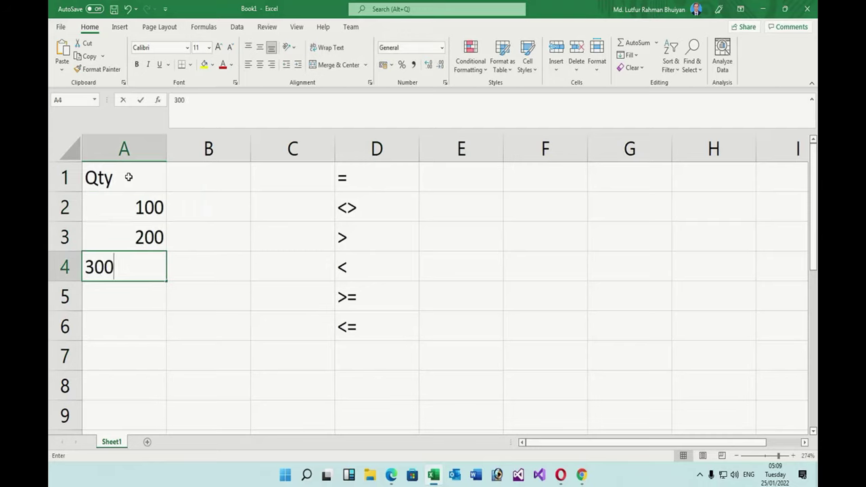
{"action": "key", "text": "Return"}
{"action": "type", "text": "50"}
{"action": "key", "text": "Return"}
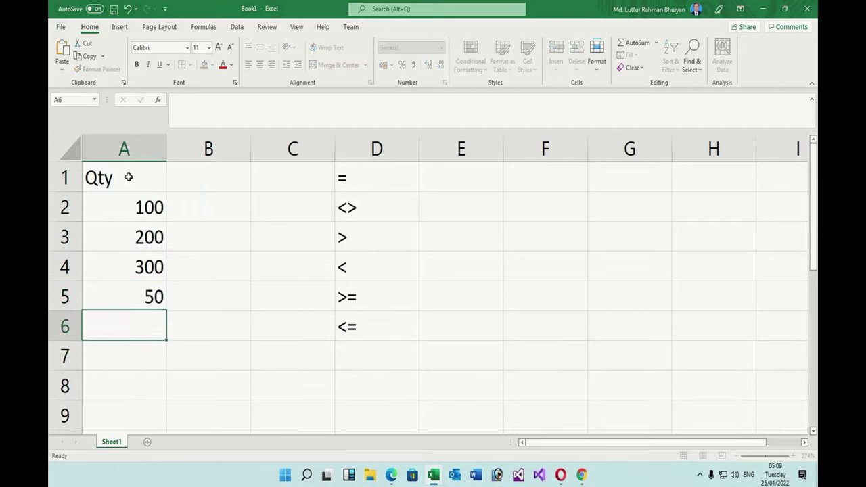
{"action": "type", "text": "60"}
{"action": "key", "text": "Return"}
{"action": "type", "text": "1"}
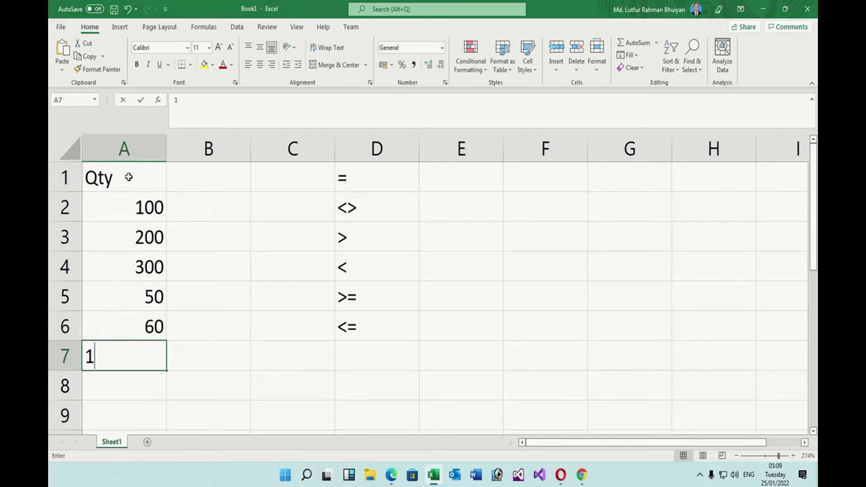
{"action": "type", "text": "00"}
{"action": "key", "text": "Return"}
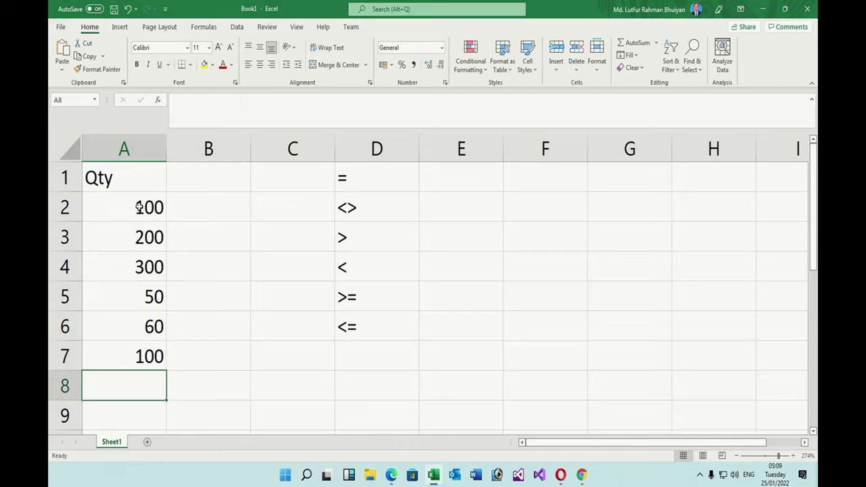
Step: Fill B2:B7 with 200, 300, 50, 60, 50 and 800
{"action": "left_click", "coordinate": [191, 206]}
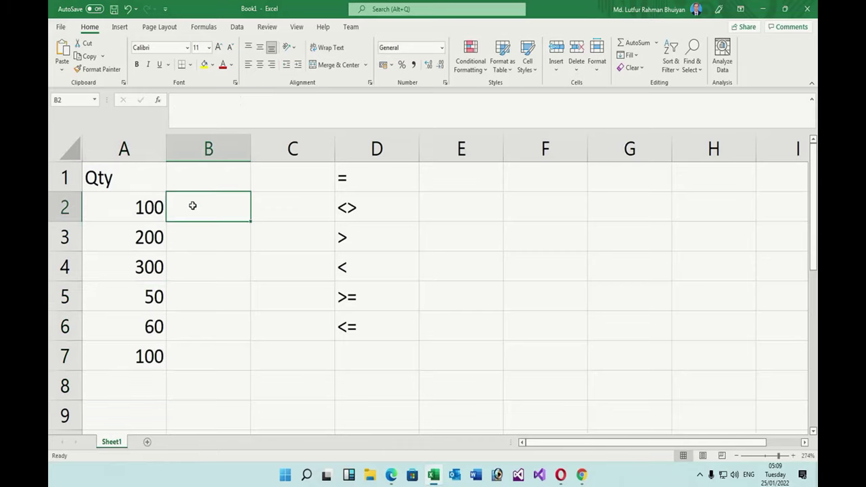
{"action": "type", "text": "2"}
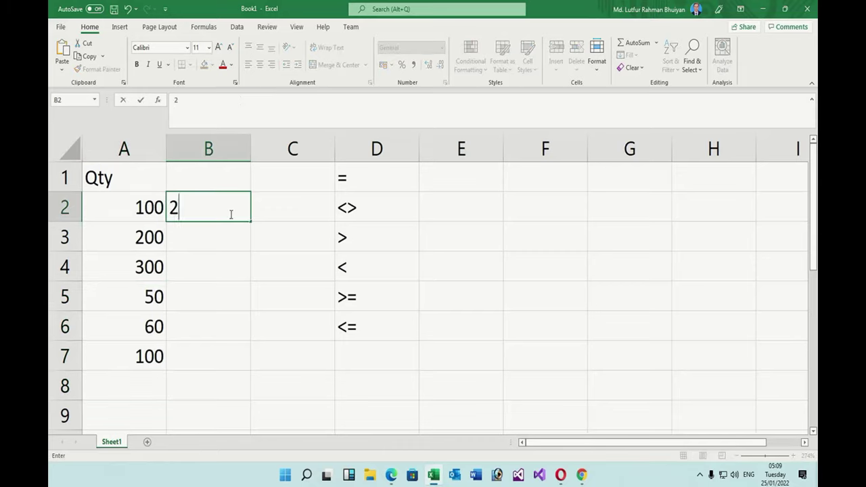
{"action": "type", "text": "00"}
{"action": "key", "text": "Return"}
{"action": "type", "text": "300"}
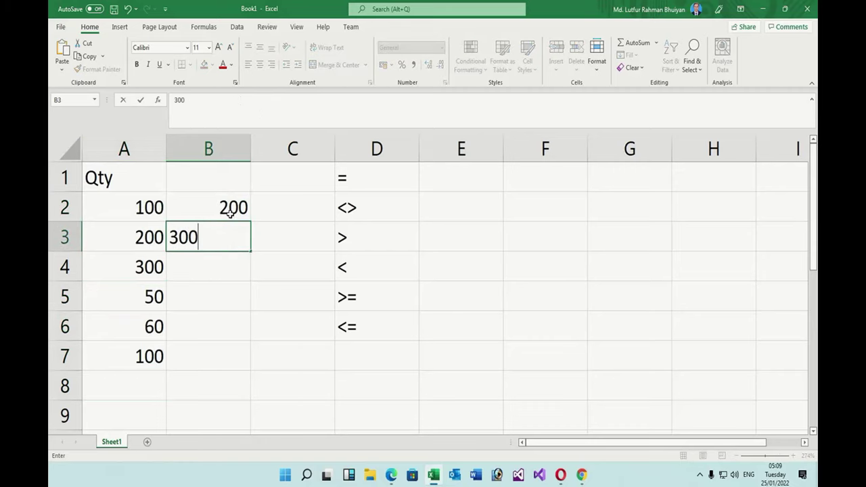
{"action": "key", "text": "Return"}
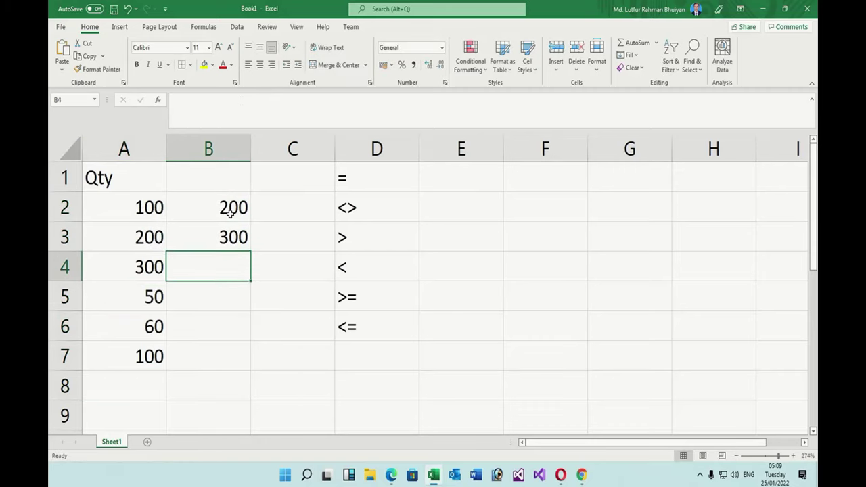
{"action": "type", "text": "50"}
{"action": "key", "text": "Return"}
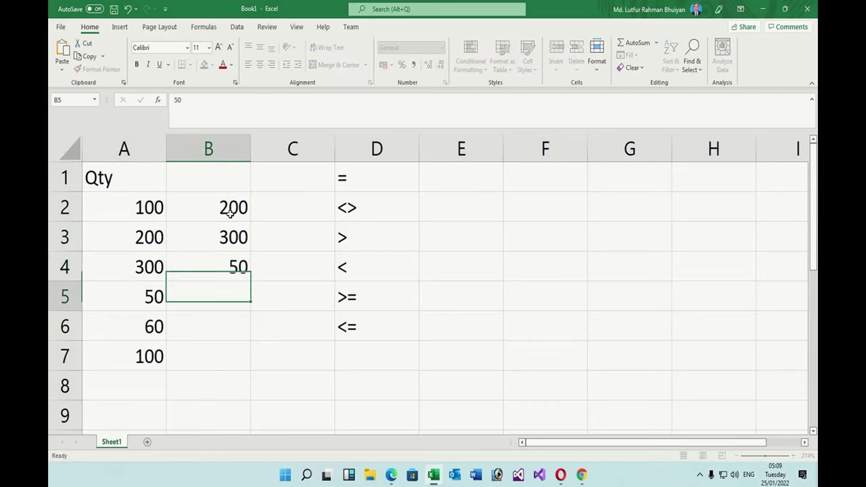
{"action": "type", "text": "60"}
{"action": "key", "text": "Return"}
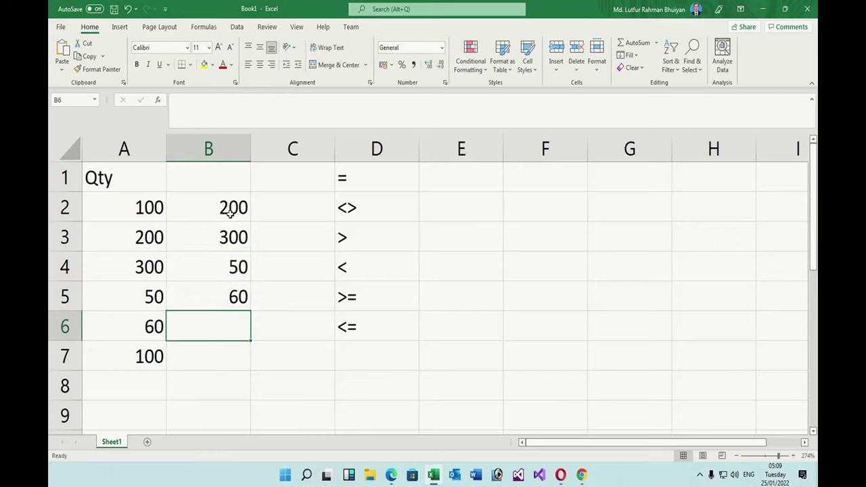
{"action": "type", "text": "50"}
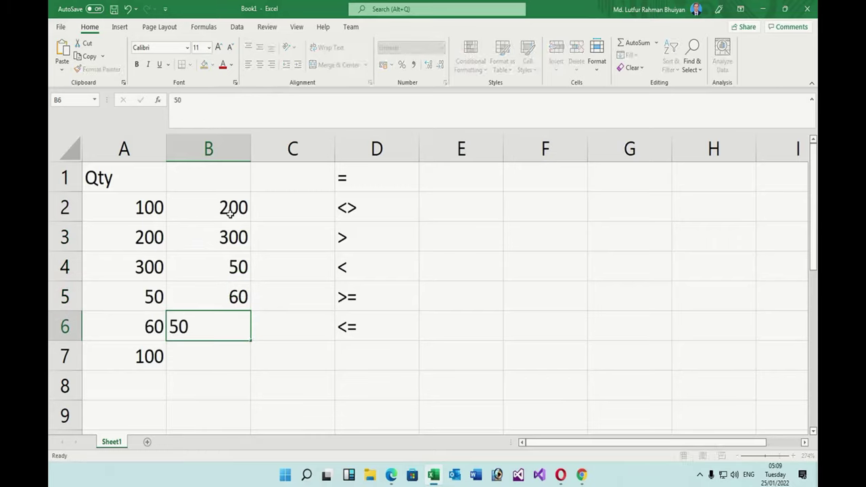
{"action": "key", "text": "Return"}
{"action": "type", "text": "800"}
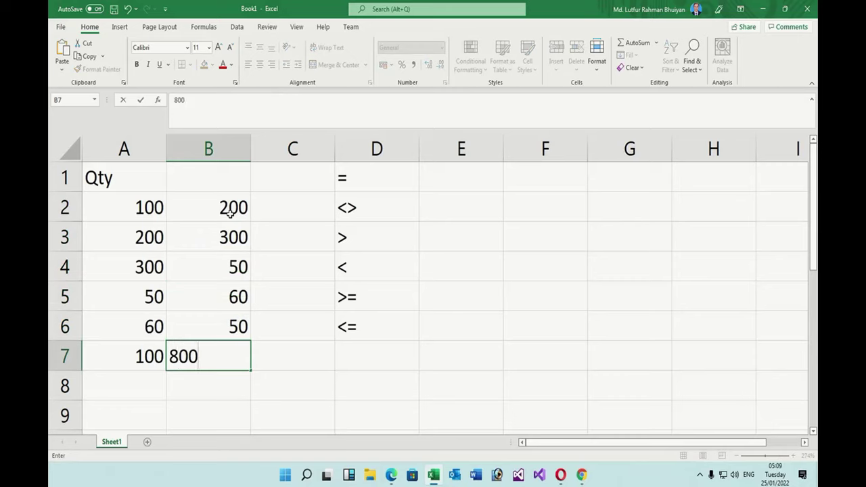
{"action": "key", "text": "Return"}
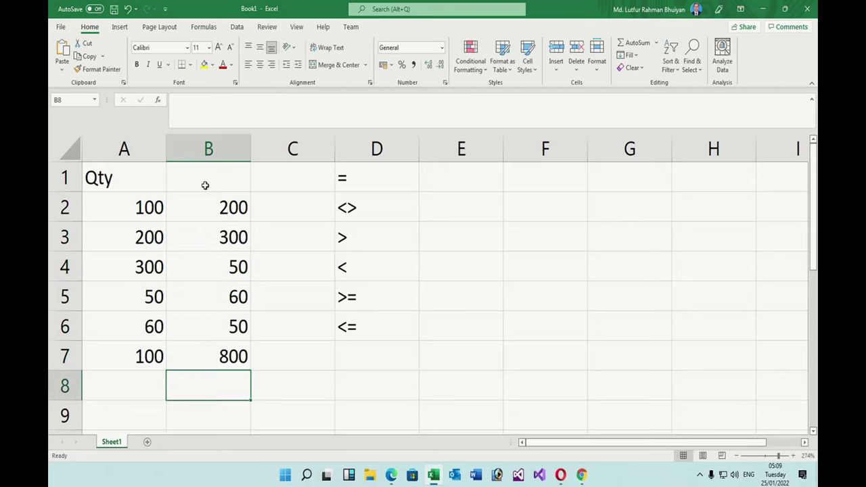
Step: Give column B the heading Qty in B1, correcting the lowercase entry
{"action": "left_click", "coordinate": [212, 184]}
{"action": "type", "text": "q"}
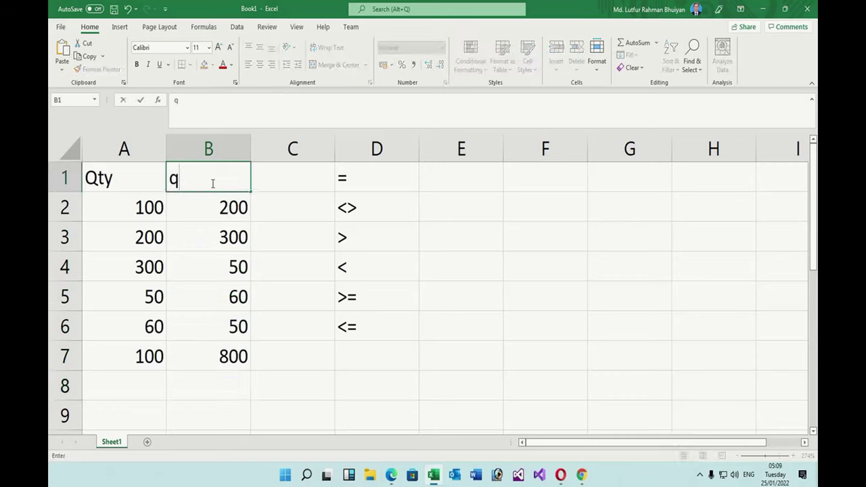
{"action": "type", "text": "ty"}
{"action": "key", "text": "Return"}
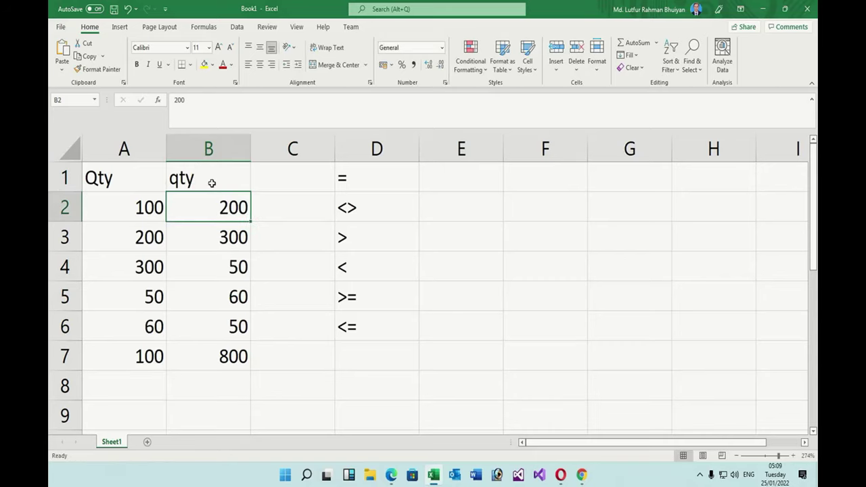
{"action": "left_click", "coordinate": [211, 170]}
{"action": "type", "text": "Q"}
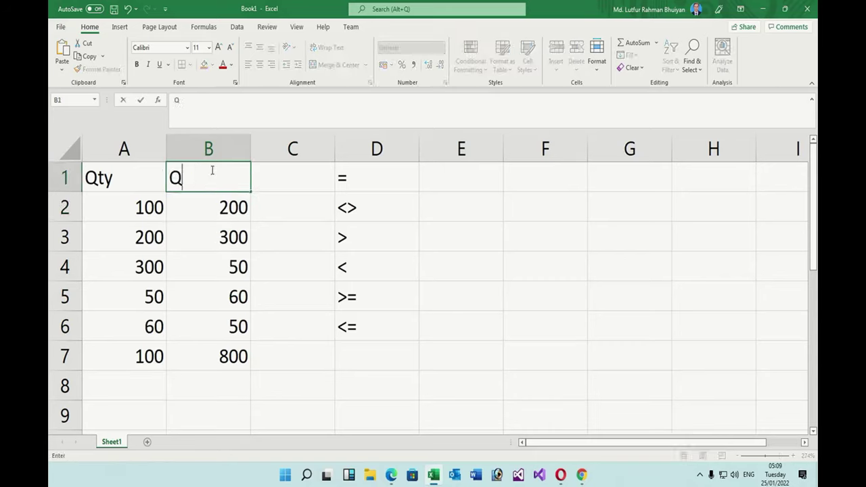
{"action": "type", "text": "ty"}
{"action": "key", "text": "Return"}
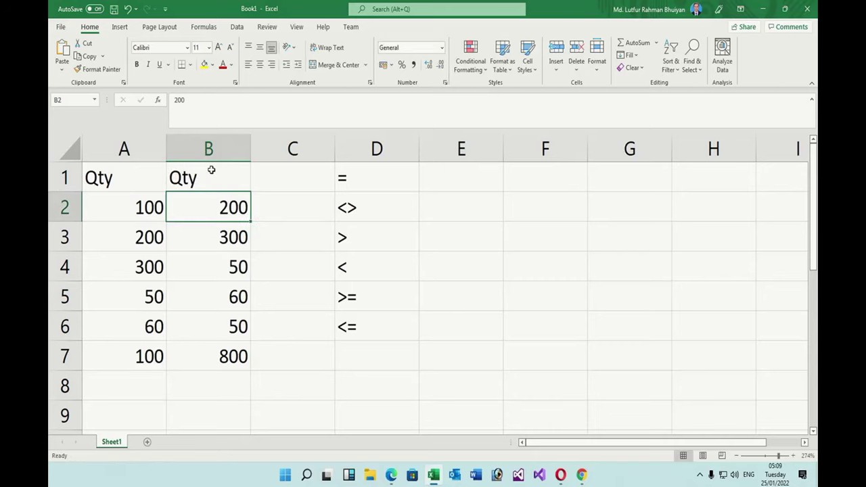
Step: Start an IF formula in E2 testing whether A2 is greater than B2
{"action": "left_click", "coordinate": [448, 185]}
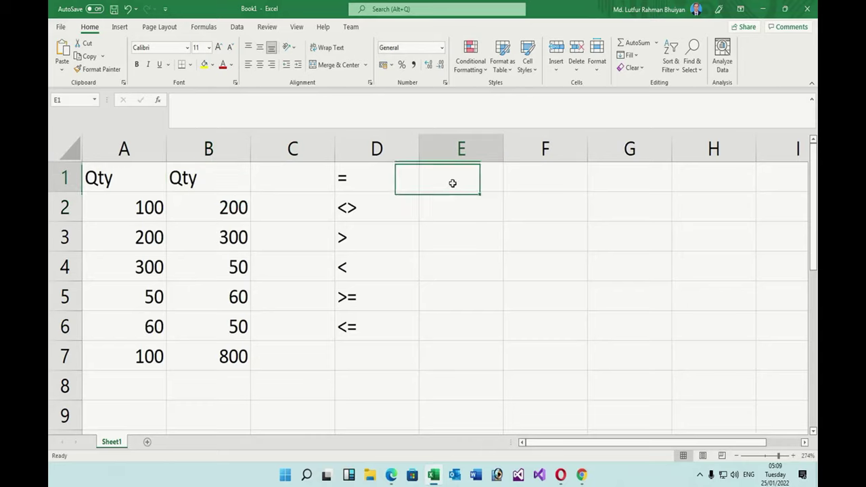
{"action": "left_click", "coordinate": [443, 218]}
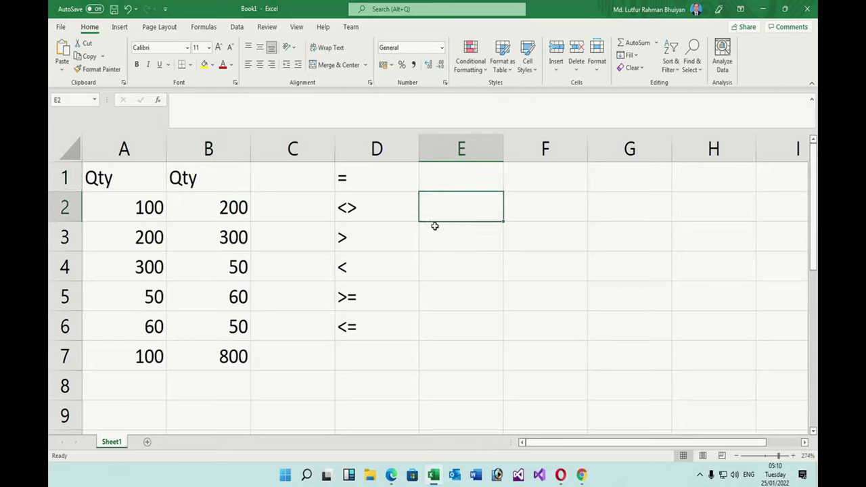
{"action": "type", "text": "="}
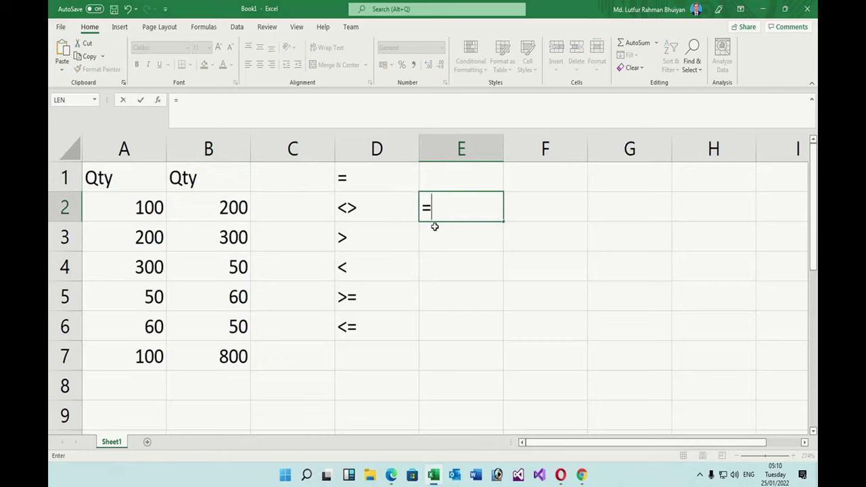
{"action": "type", "text": "if"}
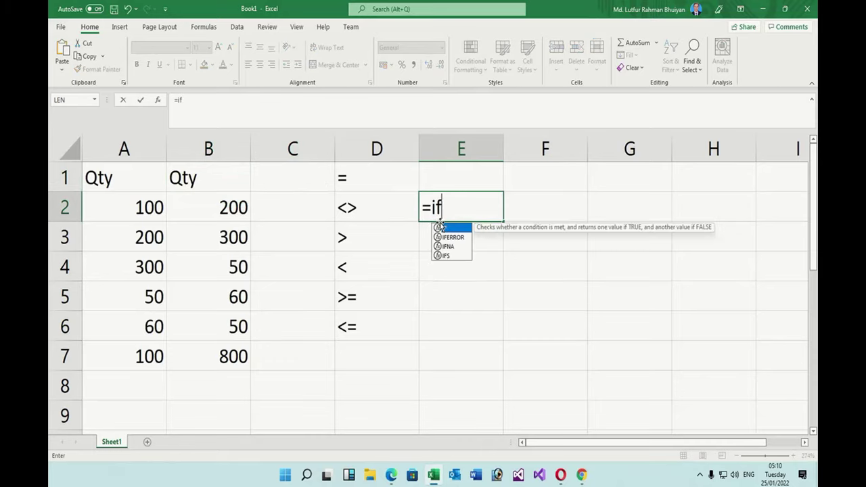
{"action": "type", "text": "("}
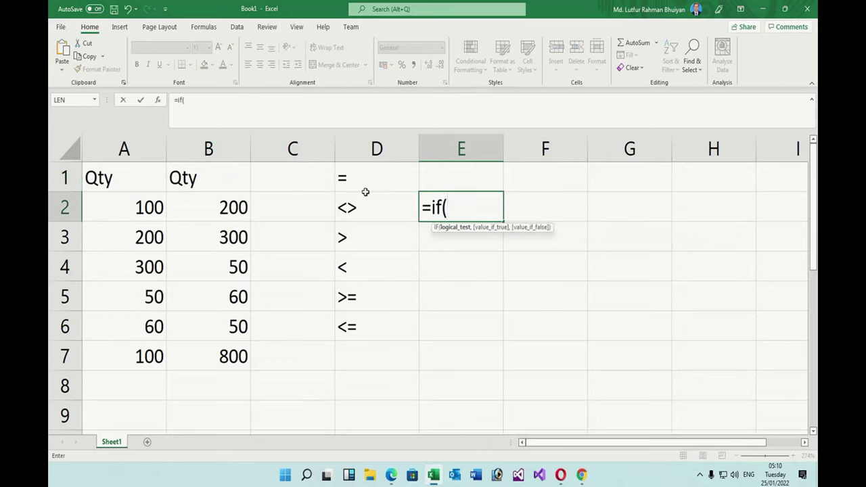
{"action": "left_click", "coordinate": [147, 210]}
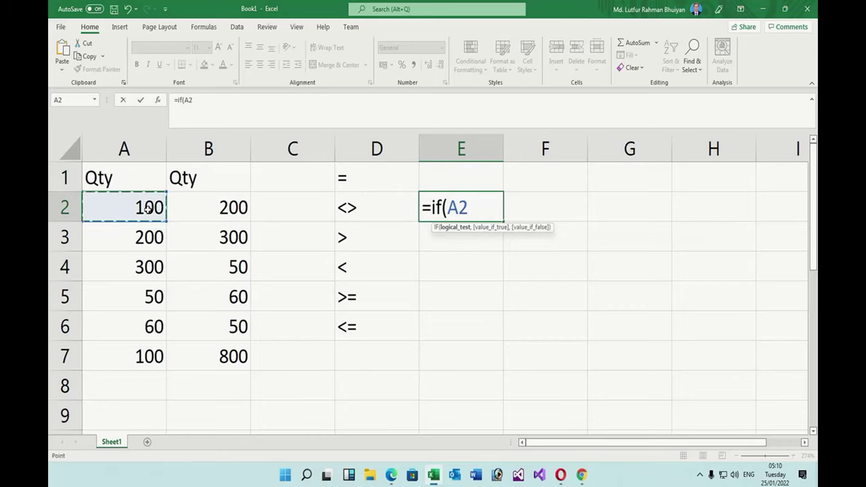
{"action": "type", "text": "<"}
{"action": "key", "text": "BackSpace"}
{"action": "type", "text": "?"}
{"action": "key", "text": "BackSpace"}
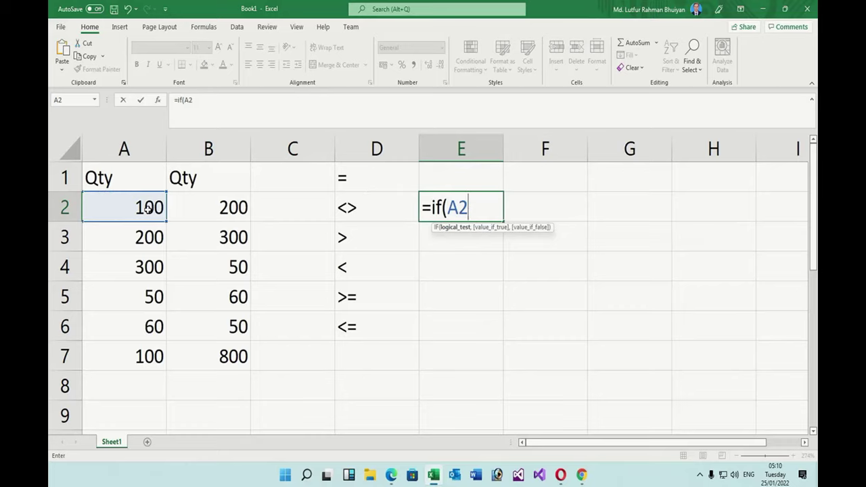
{"action": "type", "text": ">"}
{"action": "left_click", "coordinate": [218, 211]}
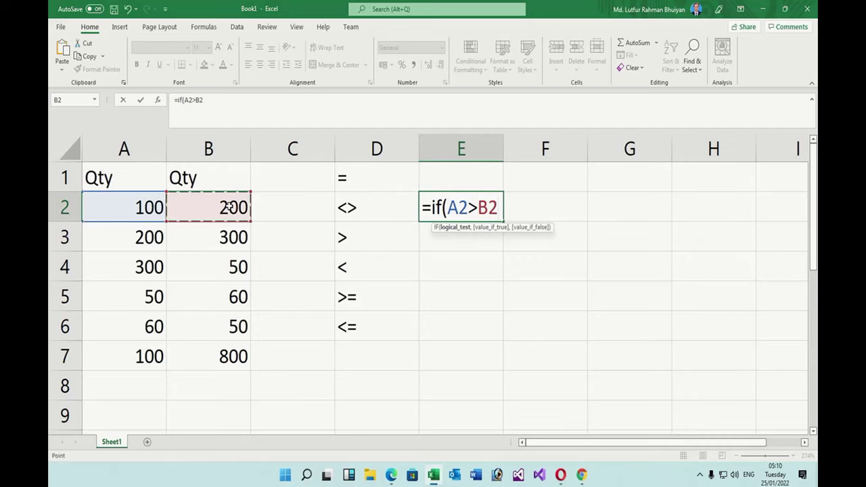
Step: Add the results 'Greater' and 'Not Greater' and commit the E2 formula
{"action": "type", "text": ","}
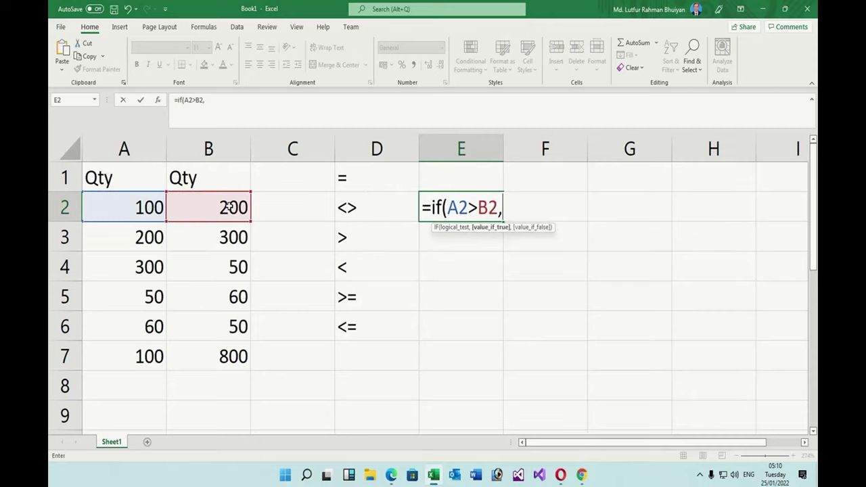
{"action": "type", "text": "\""}
{"action": "type", "text": "B"}
{"action": "type", "text": "2"}
{"action": "key", "text": "BackSpace"}
{"action": "key", "text": "BackSpace"}
{"action": "key", "text": "BackSpace"}
{"action": "type", "text": "Greatr"}
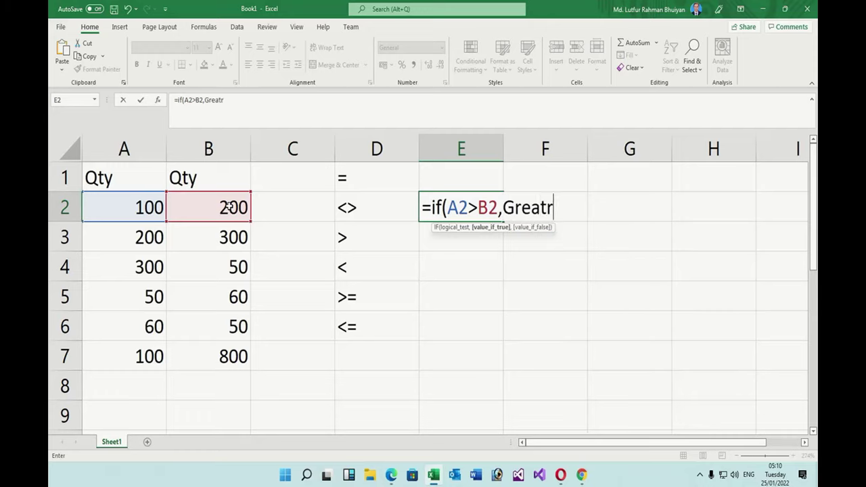
{"action": "key", "text": "BackSpace"}
{"action": "type", "text": "er"}
{"action": "type", "text": "\""}
{"action": "left_click", "coordinate": [504, 208]}
{"action": "type", "text": "\""}
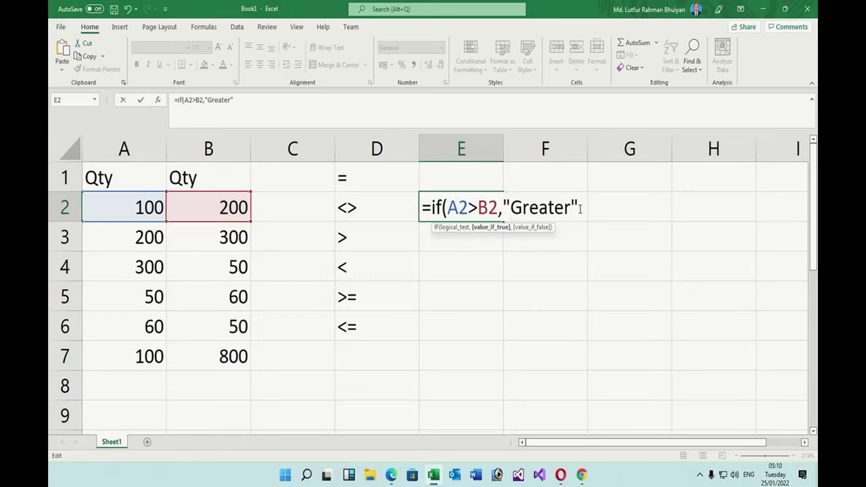
{"action": "type", "text": ","}
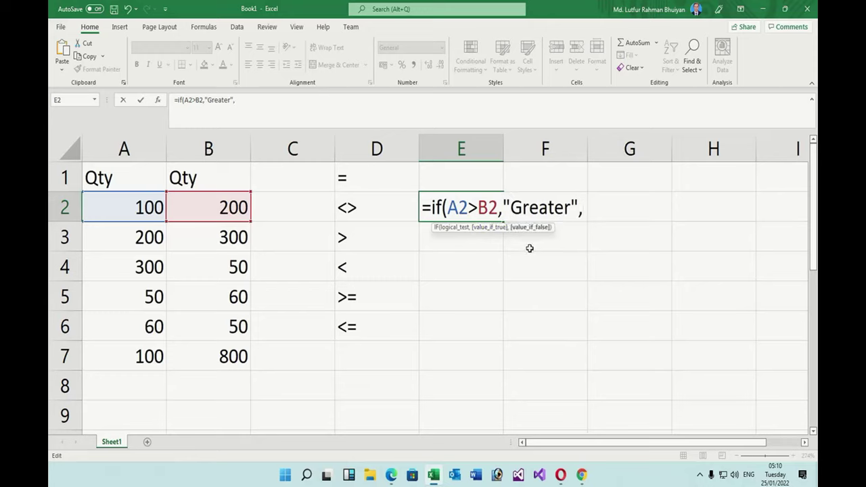
{"action": "type", "text": "\"N"}
{"action": "type", "text": "ot Gre"}
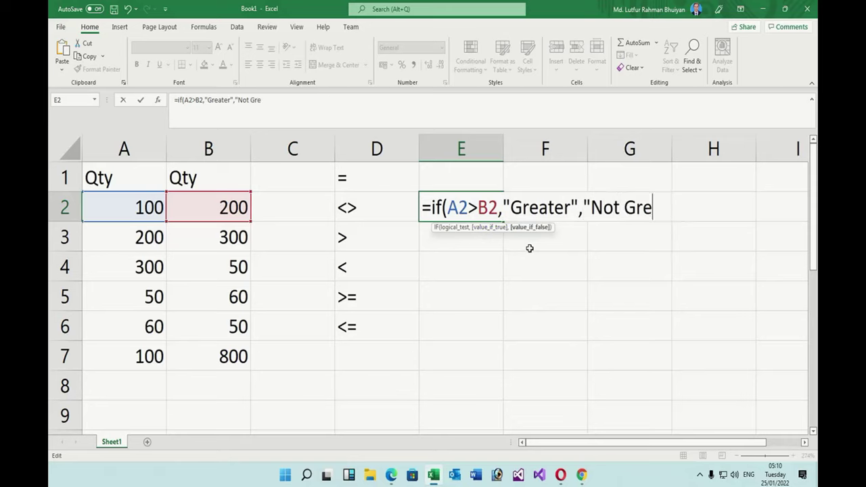
{"action": "type", "text": "ater\")"}
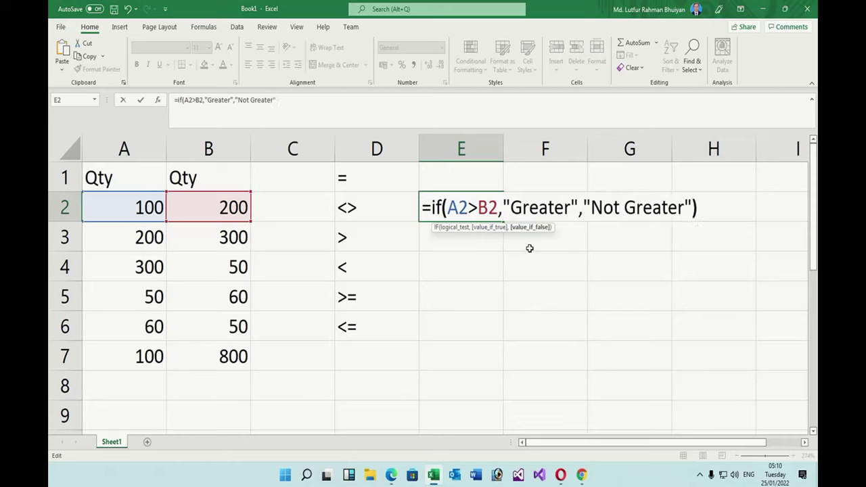
{"action": "key", "text": "Return"}
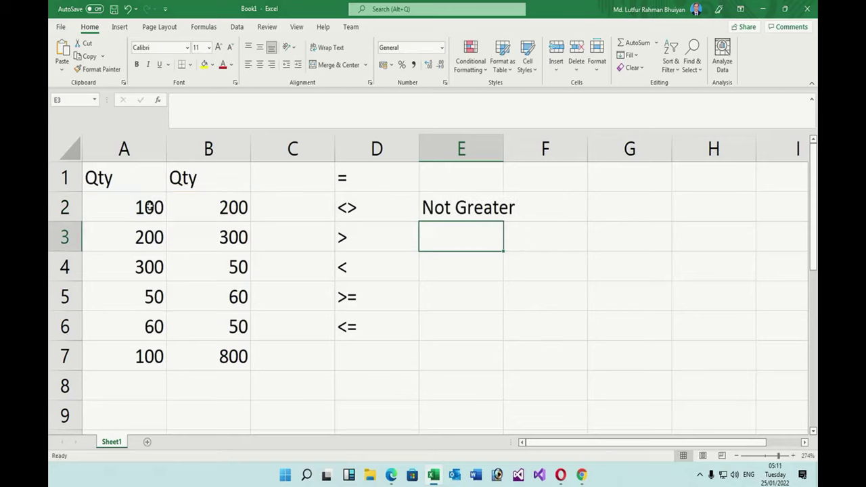
Step: Widen column E and copy the E2 comparison formula into E3:E7
{"action": "left_click", "coordinate": [150, 207]}
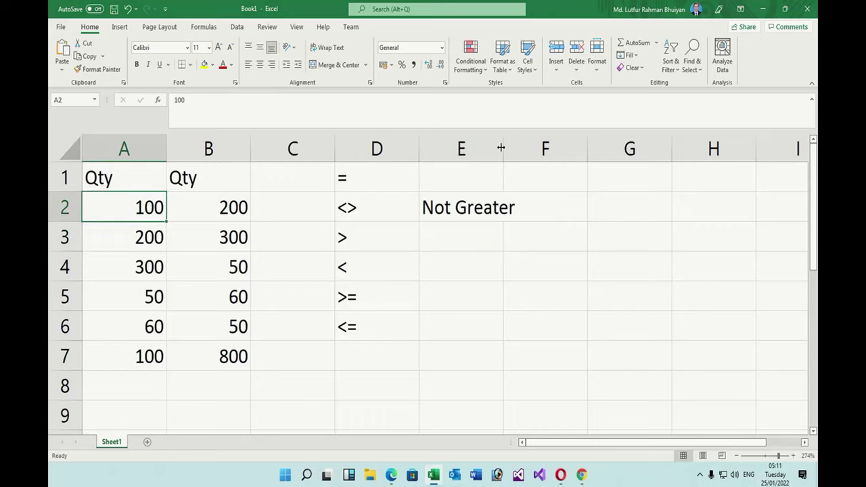
{"action": "left_click_drag", "start_coordinate": [502, 145], "coordinate": [525, 145]}
{"action": "left_click", "coordinate": [232, 207]}
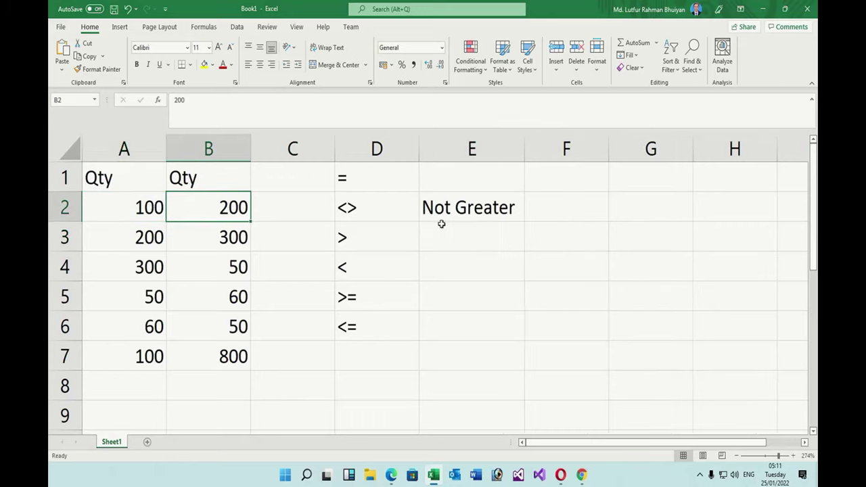
{"action": "left_click", "coordinate": [457, 210]}
{"action": "key", "text": "ctrl+c"}
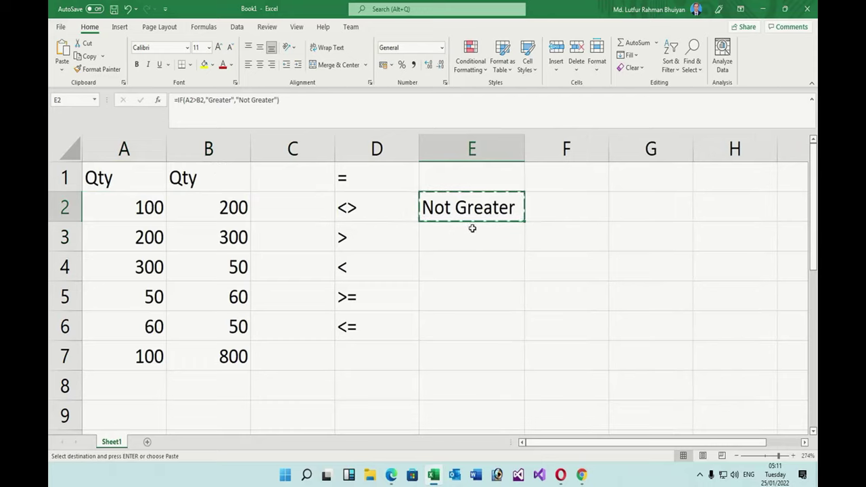
{"action": "mouse_move", "coordinate": [471, 230]}
{"action": "left_mouse_down"}
{"action": "mouse_move", "coordinate": [458, 258]}
{"action": "mouse_move", "coordinate": [464, 356]}
{"action": "left_mouse_up"}
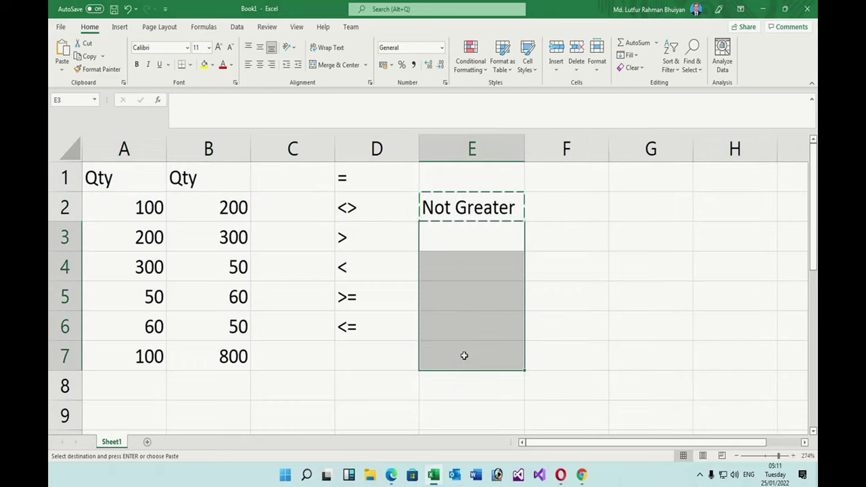
{"action": "key", "text": "ctrl+v"}
Step: Highlight rows 4 through 7 to check their Greater/Not Greater results
{"action": "left_click", "coordinate": [551, 327]}
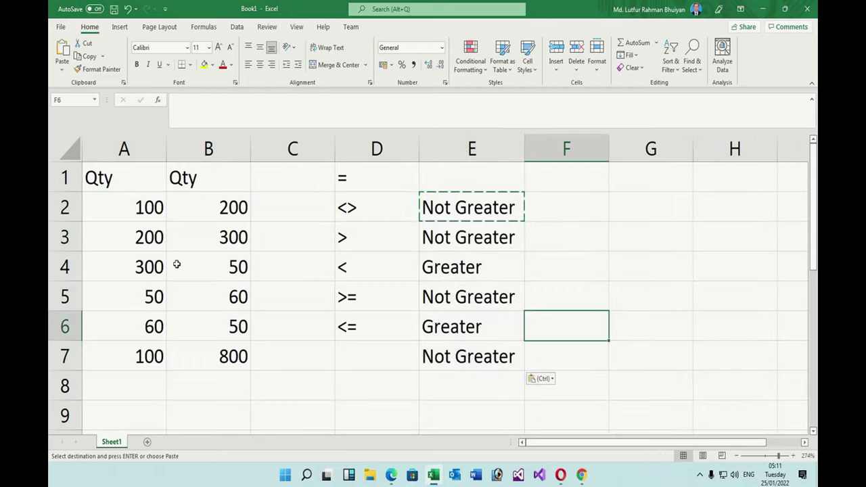
{"action": "left_click_drag", "start_coordinate": [156, 266], "coordinate": [458, 271]}
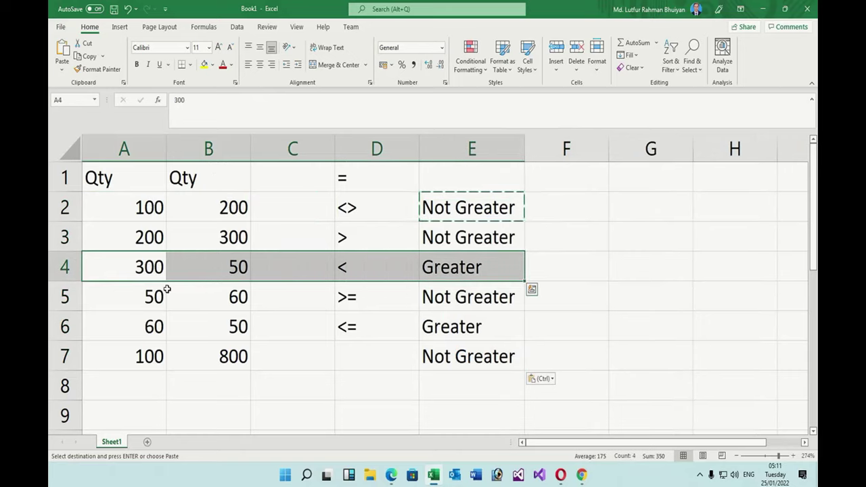
{"action": "mouse_move", "coordinate": [148, 297]}
{"action": "left_mouse_down"}
{"action": "mouse_move", "coordinate": [443, 327]}
{"action": "mouse_move", "coordinate": [514, 303]}
{"action": "left_mouse_up"}
{"action": "left_click_drag", "start_coordinate": [147, 329], "coordinate": [473, 330]}
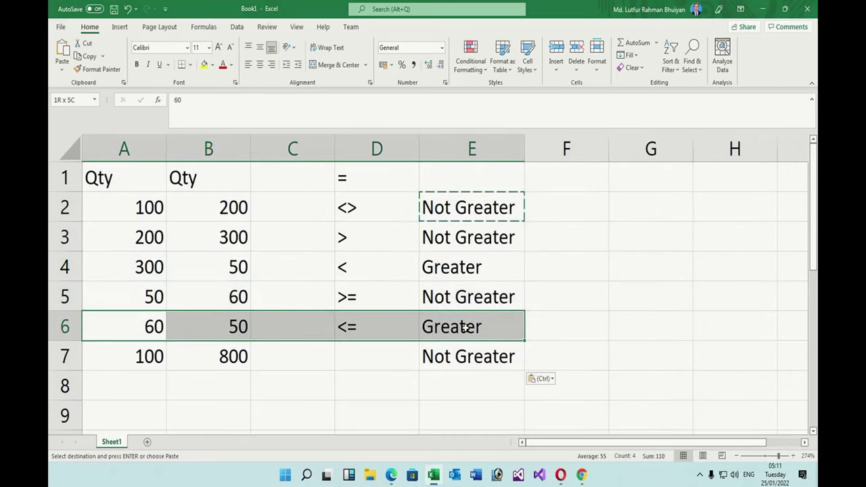
{"action": "left_click_drag", "start_coordinate": [142, 356], "coordinate": [478, 357]}
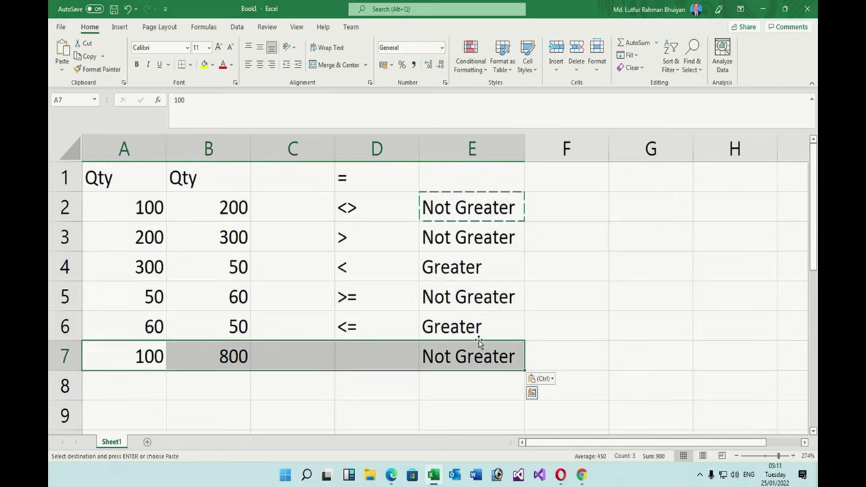
{"action": "left_click", "coordinate": [479, 322]}
{"action": "left_click", "coordinate": [559, 246]}
Step: Change the E2 formula's comparison operator from > to =
{"action": "key", "text": "Escape"}
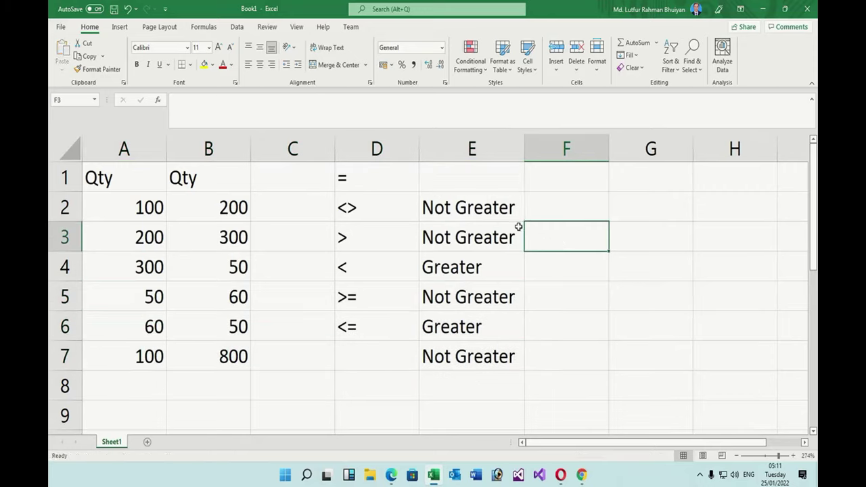
{"action": "left_click", "coordinate": [476, 208]}
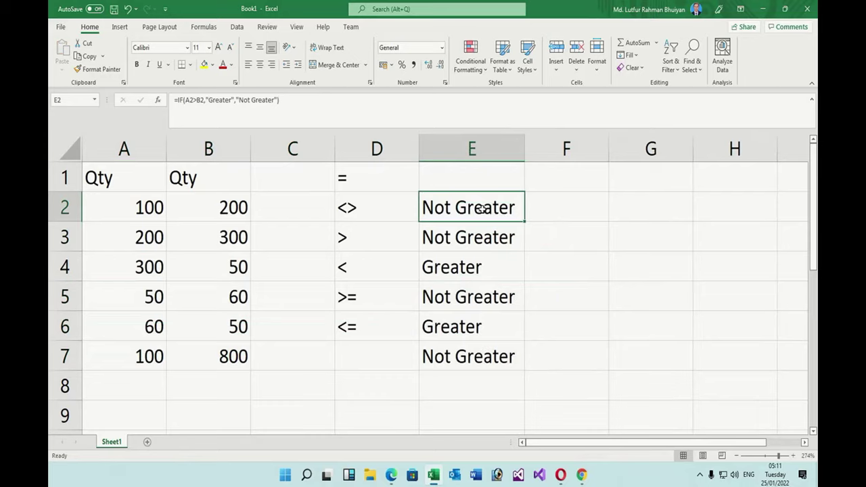
{"action": "left_click", "coordinate": [200, 100]}
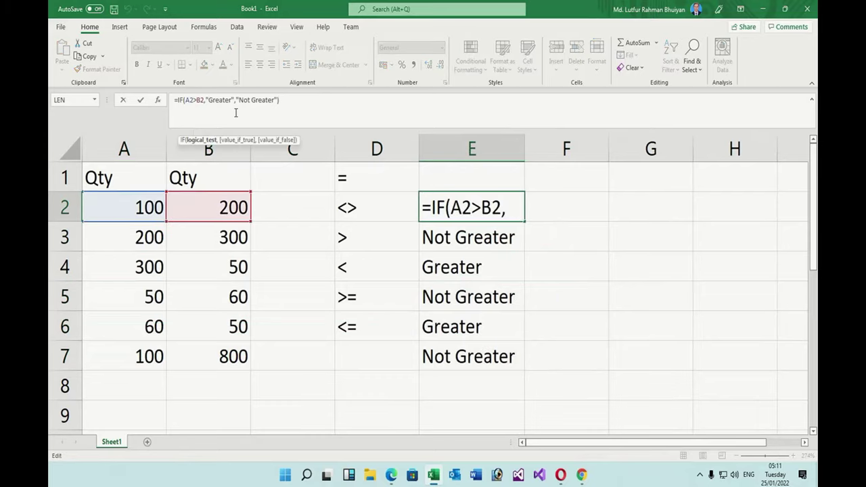
{"action": "key", "text": "BackSpace"}
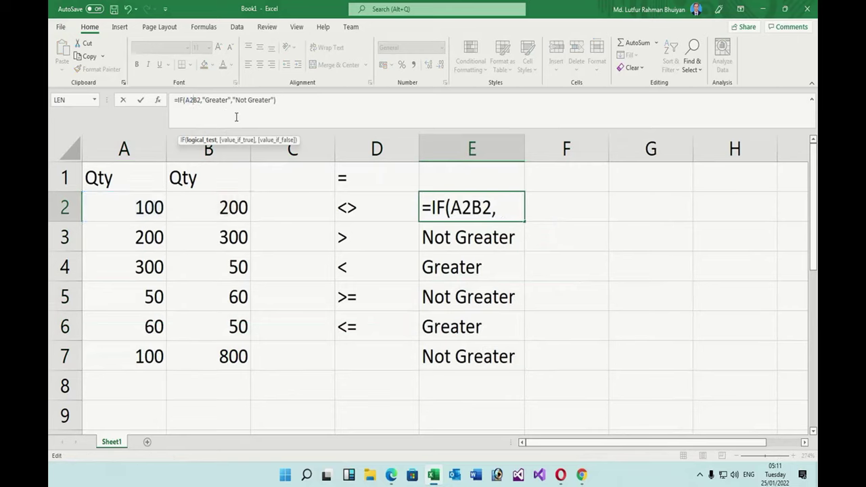
{"action": "type", "text": "="}
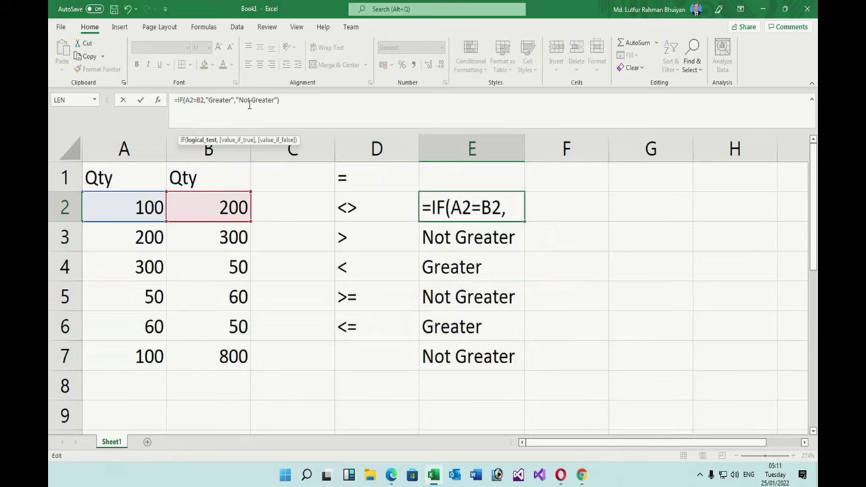
Step: Replace both 'Greater' texts with 'Equal' so E2 returns Equal or Not Equal
{"action": "double_click", "coordinate": [230, 100]}
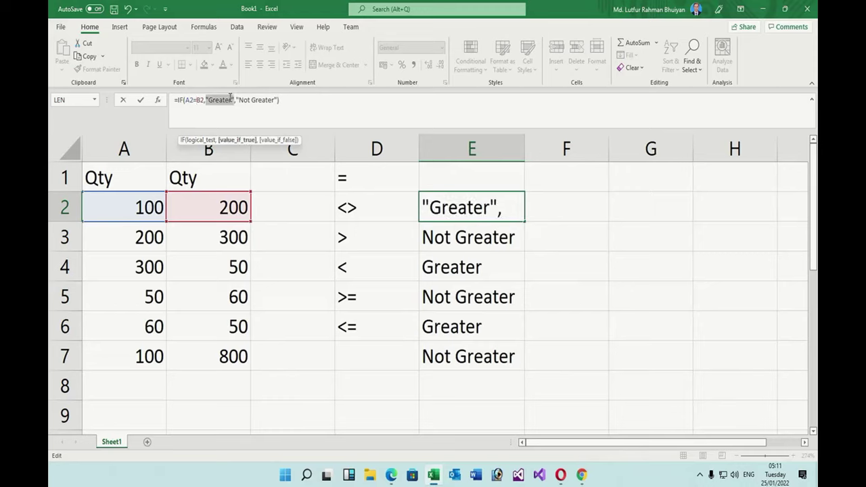
{"action": "left_click", "coordinate": [243, 100]}
{"action": "key", "text": "shift+Left"}
{"action": "key", "text": "shift+Left"}
{"action": "key", "text": "shift+Left"}
{"action": "key", "text": "Left"}
{"action": "key", "text": "shift+Right"}
{"action": "key", "text": "shift+Right"}
{"action": "key", "text": "shift+Right"}
{"action": "type", "text": "Equa"}
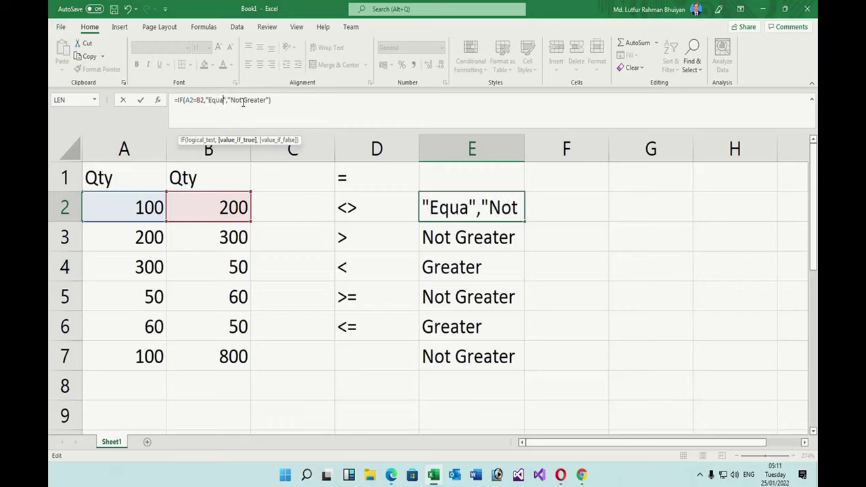
{"action": "type", "text": "l"}
{"action": "key", "text": "Right"}
{"action": "key", "text": "Right"}
{"action": "key", "text": "Right"}
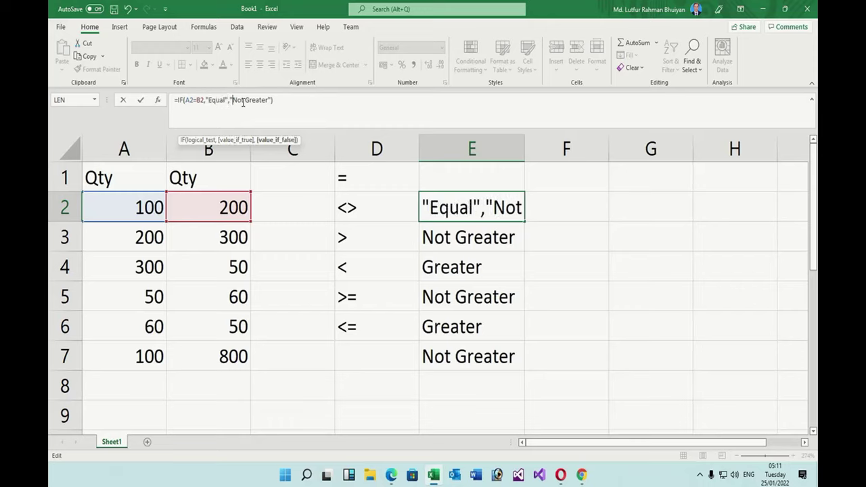
{"action": "key", "text": "Right"}
{"action": "key", "text": "Right"}
{"action": "key", "text": "Right"}
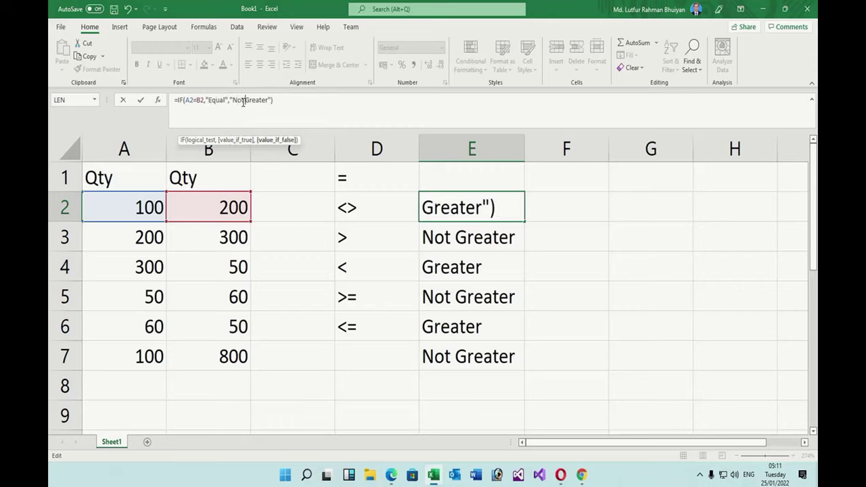
{"action": "key", "text": "shift+Right"}
{"action": "key", "text": "shift+Right"}
{"action": "key", "text": "shift+Right"}
{"action": "type", "text": "Equal"}
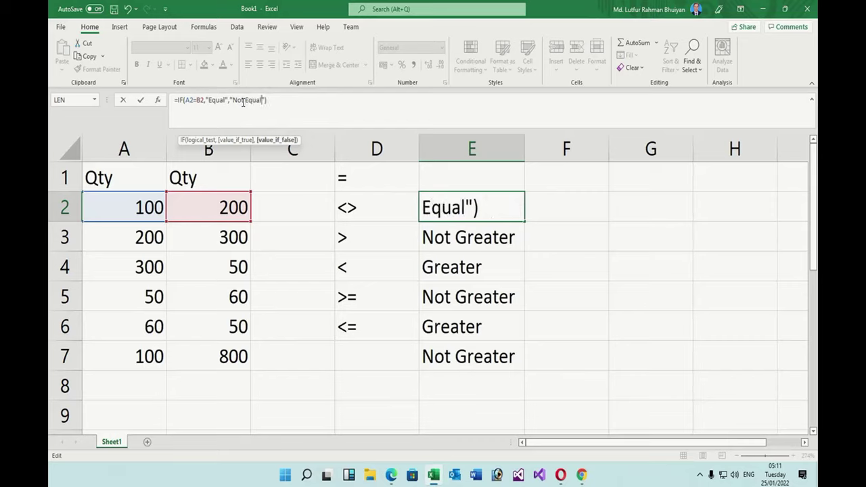
{"action": "key", "text": "Return"}
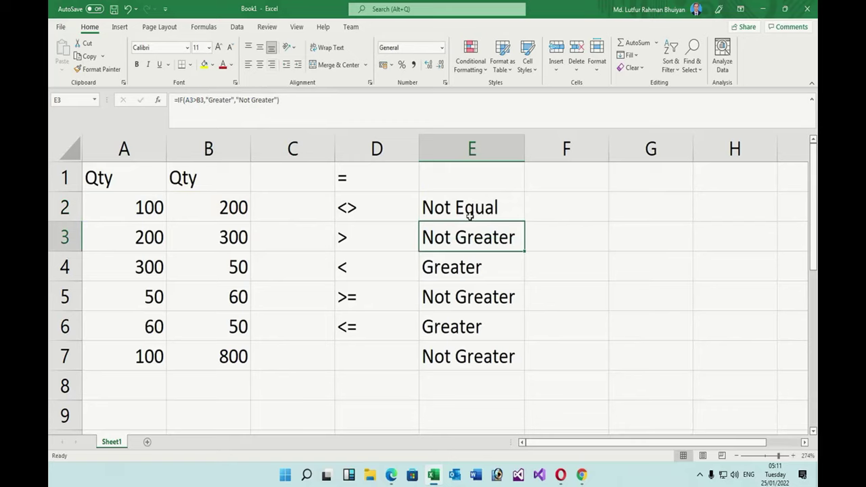
Step: Copy the E2 Equal/Not Equal formula into E3:E7
{"action": "left_click", "coordinate": [469, 210]}
{"action": "key", "text": "ctrl+c"}
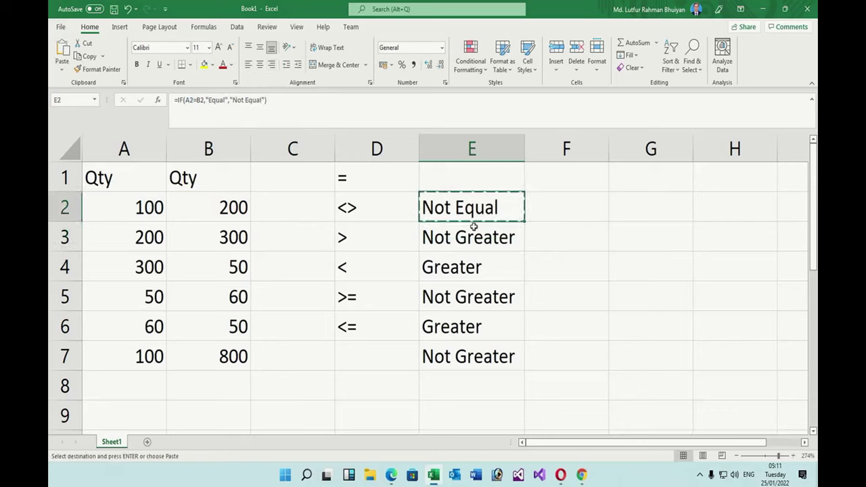
{"action": "left_click_drag", "start_coordinate": [465, 247], "coordinate": [476, 351]}
{"action": "key", "text": "ctrl+v"}
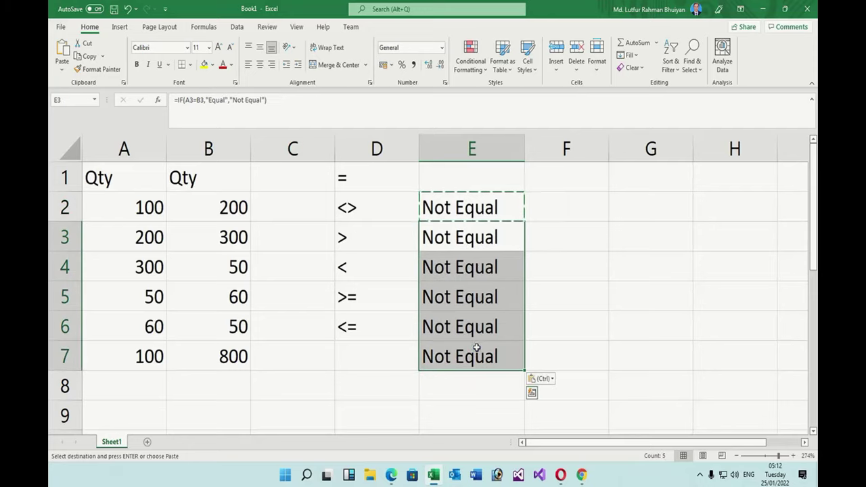
{"action": "key", "text": "Escape"}
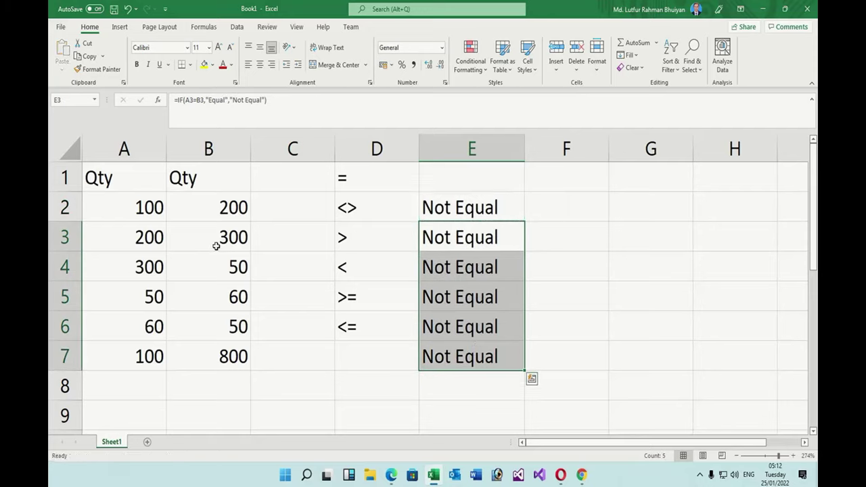
Step: Change A3 to 300 so E3 shows Equal
{"action": "left_click", "coordinate": [157, 234]}
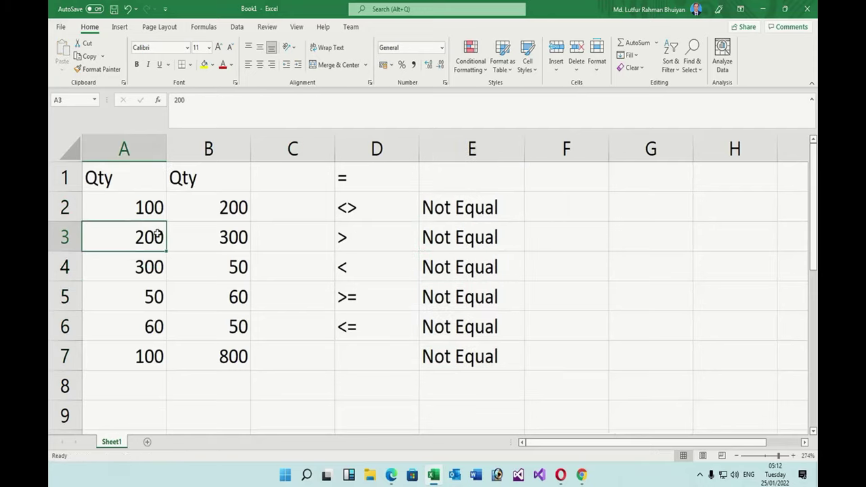
{"action": "type", "text": "300"}
{"action": "key", "text": "Return"}
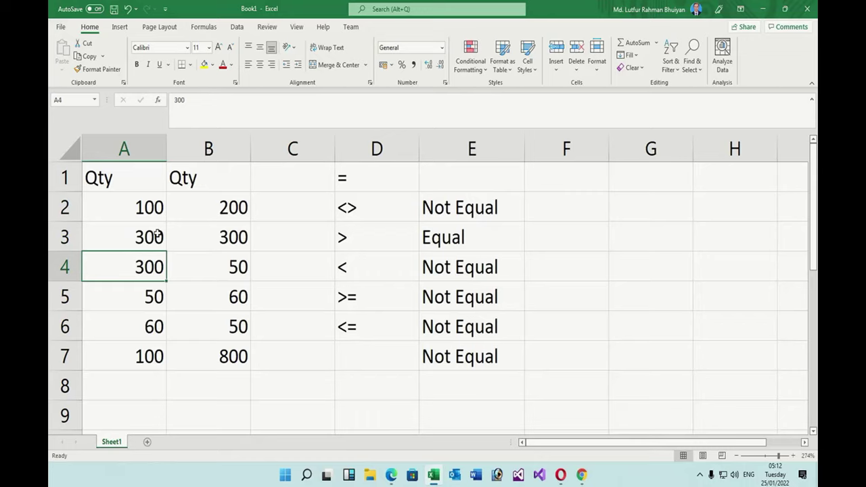
Step: Rewrite E2 as =IF(A2<>B2,'Not Equal','Equal')
{"action": "left_click", "coordinate": [449, 210]}
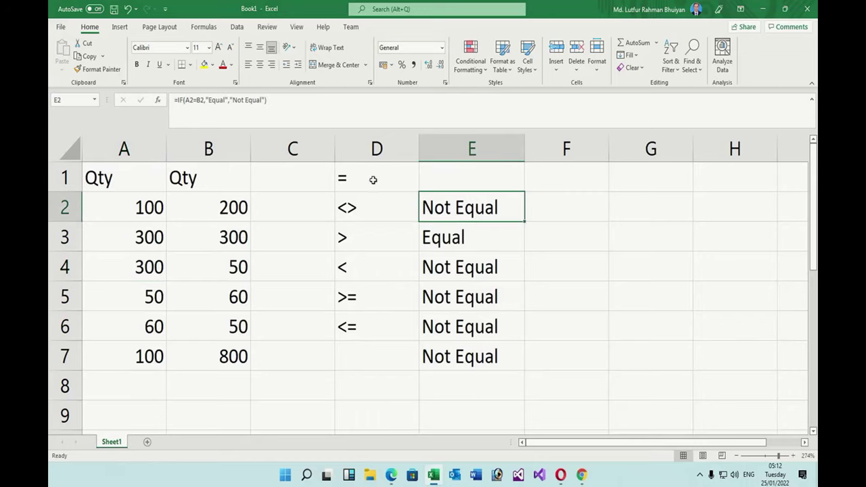
{"action": "left_click", "coordinate": [196, 102]}
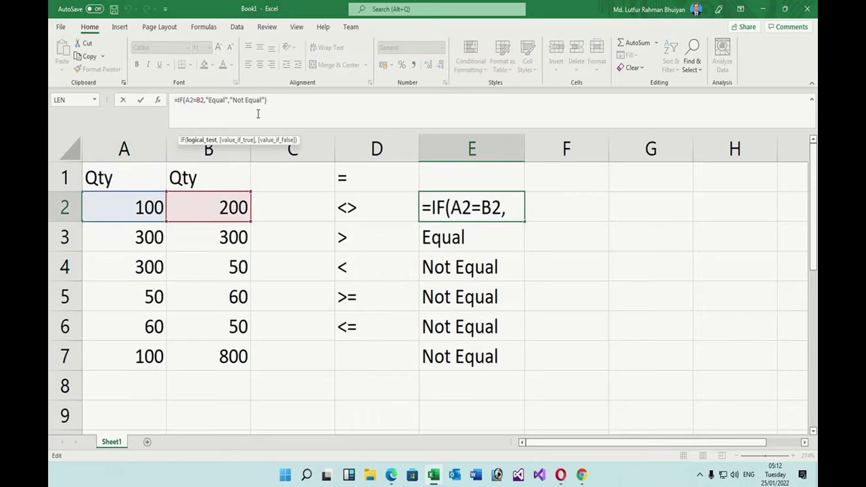
{"action": "key", "text": "BackSpace"}
{"action": "type", "text": "<>"}
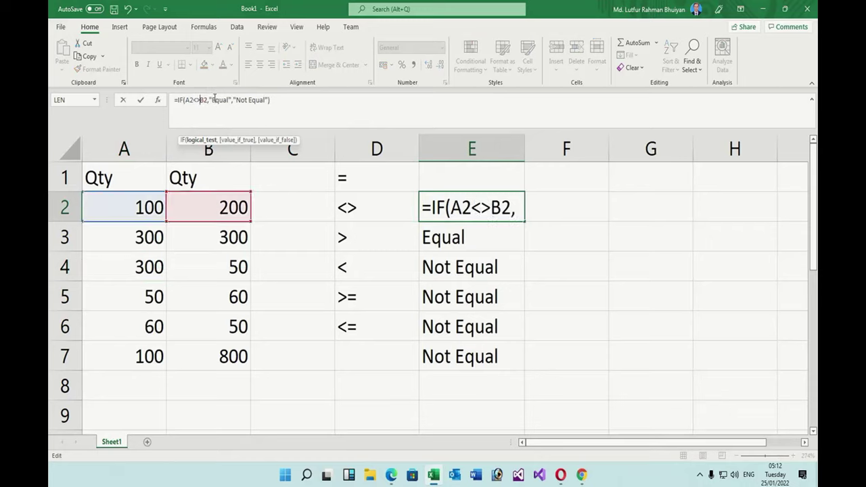
{"action": "left_click", "coordinate": [211, 99]}
{"action": "type", "text": "N"}
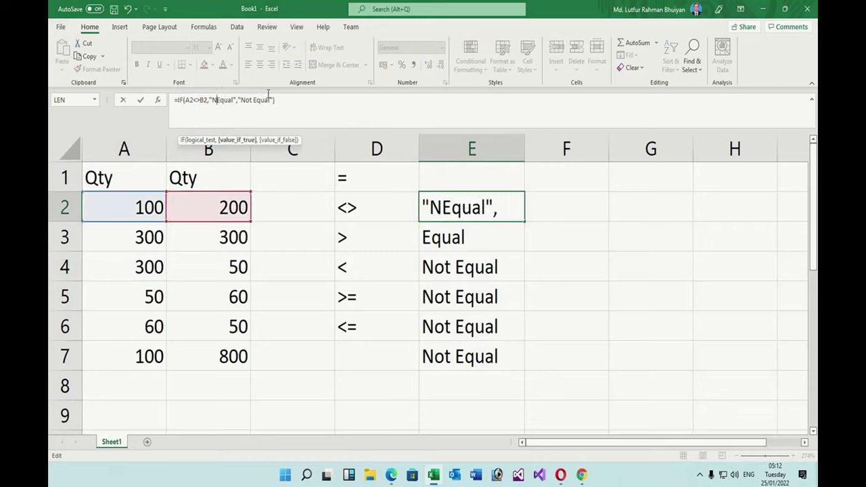
{"action": "type", "text": "ot"}
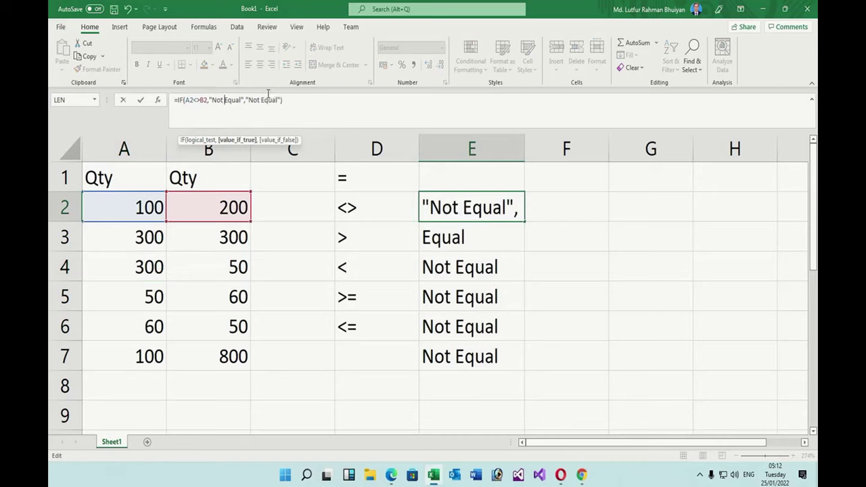
{"action": "left_click", "coordinate": [261, 100]}
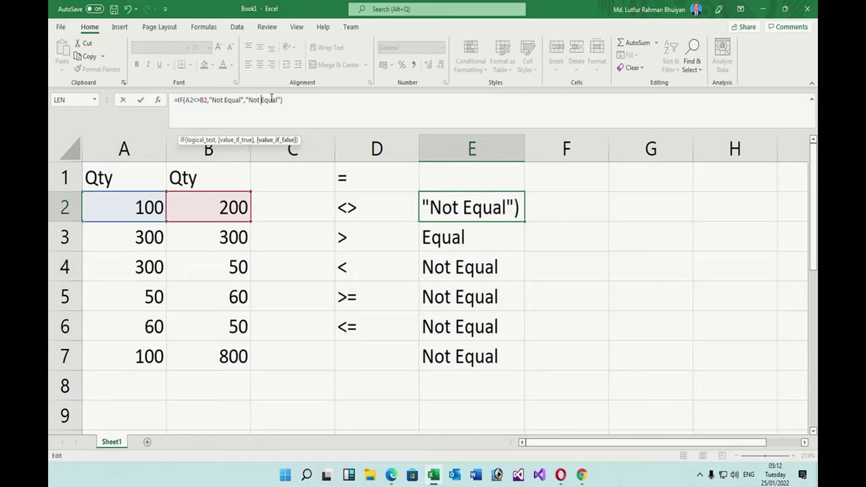
{"action": "key", "text": "BackSpace"}
{"action": "key", "text": "BackSpace"}
{"action": "key", "text": "BackSpace"}
{"action": "key", "text": "BackSpace"}
{"action": "key", "text": "Return"}
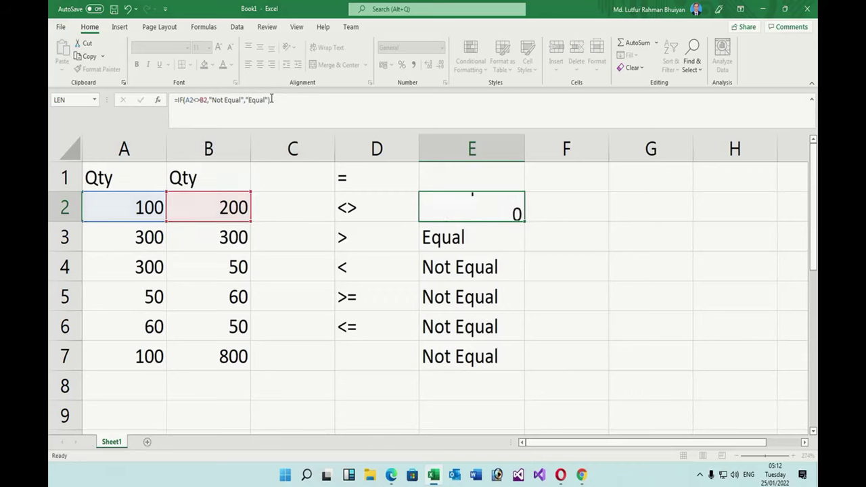
Step: Copy the revised E2 formula into E3:E7 and check row 3's result
{"action": "left_click", "coordinate": [477, 210]}
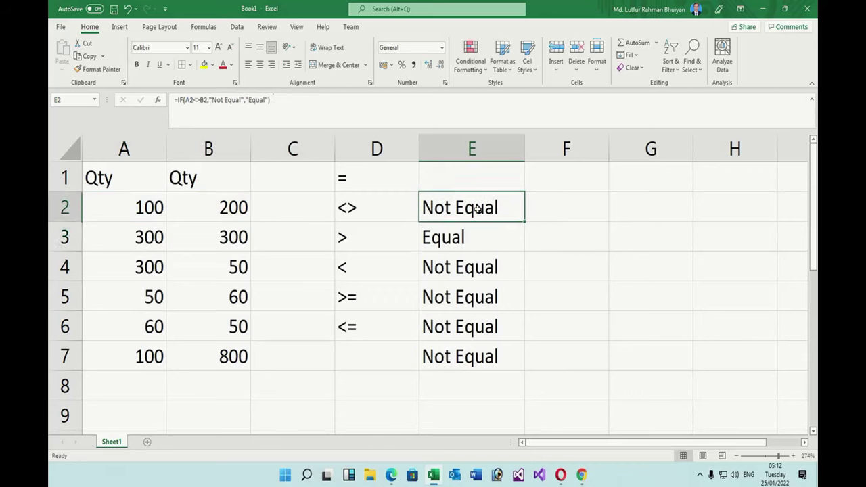
{"action": "key", "text": "ctrl+c"}
{"action": "left_click_drag", "start_coordinate": [448, 239], "coordinate": [461, 359]}
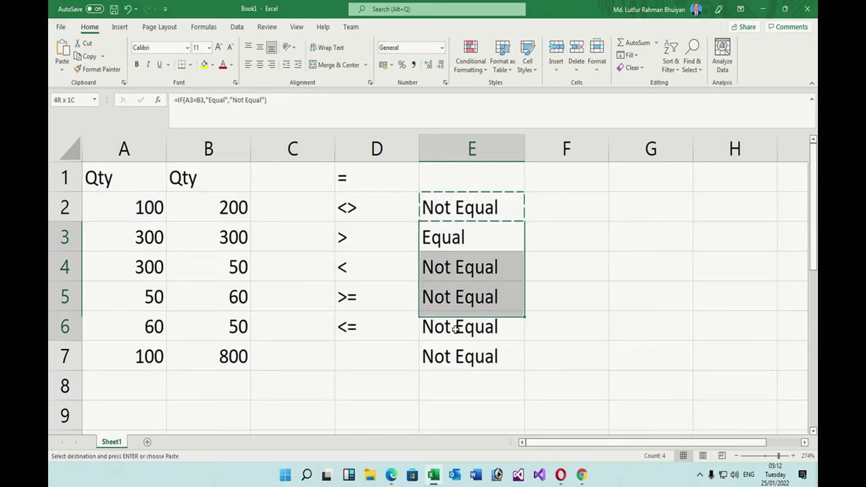
{"action": "key", "text": "ctrl+v"}
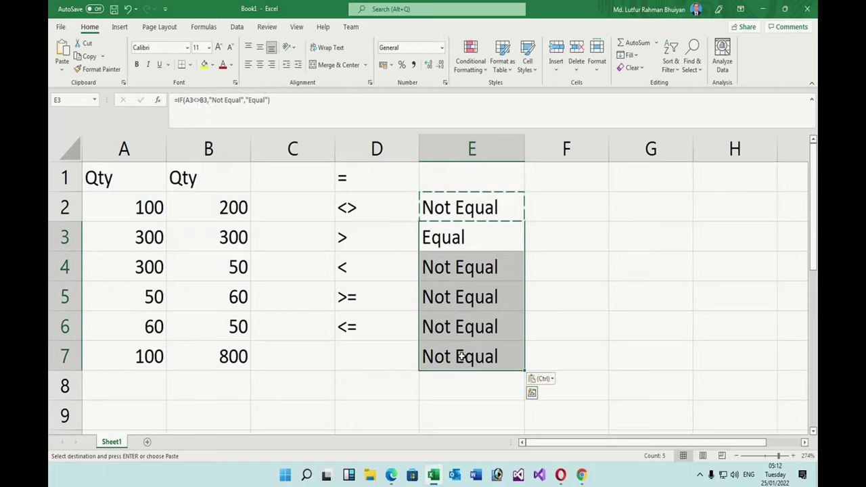
{"action": "key", "text": "Escape"}
{"action": "left_click", "coordinate": [429, 239]}
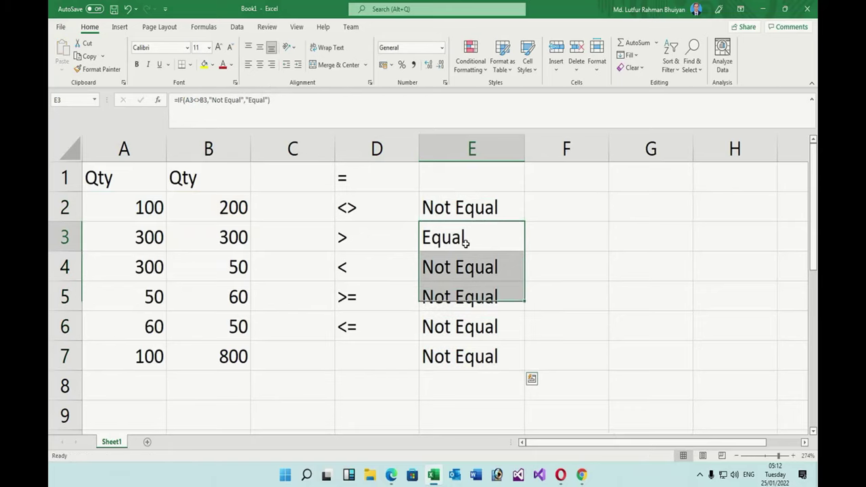
{"action": "left_click_drag", "start_coordinate": [141, 236], "coordinate": [464, 242]}
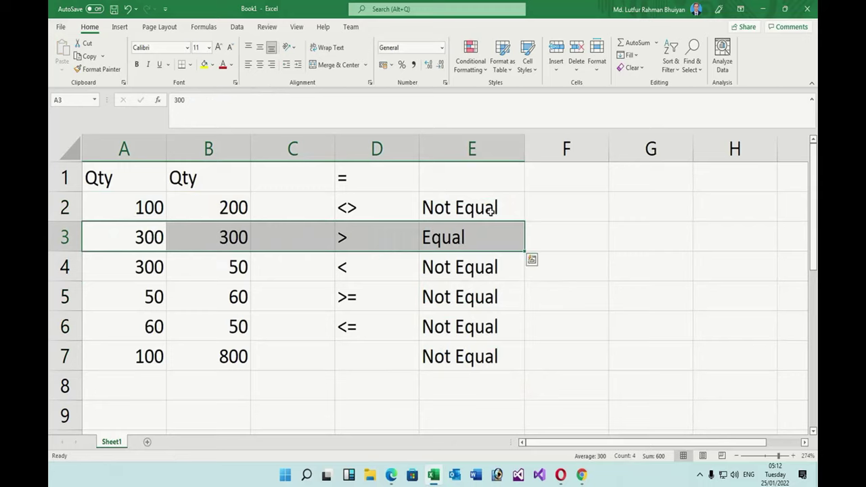
Step: Review E3's formula, close Book1 without saving, then open the screen recorder's tray menu
{"action": "left_click", "coordinate": [459, 240]}
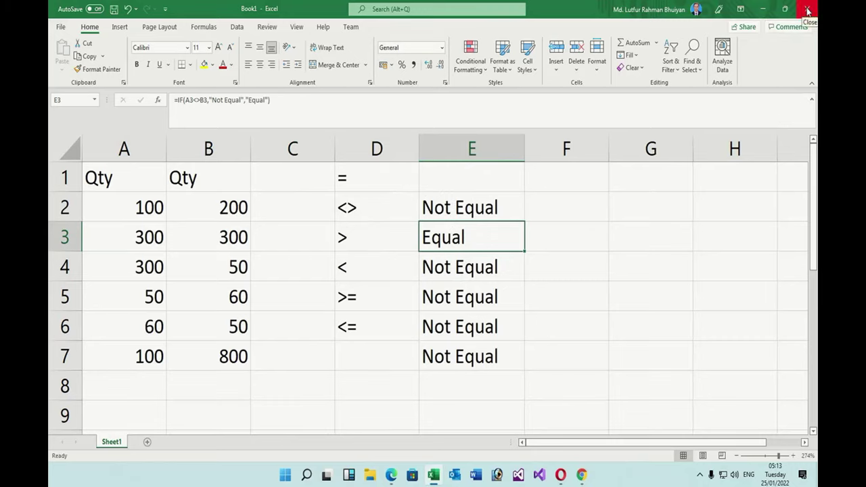
{"action": "left_click", "coordinate": [808, 11]}
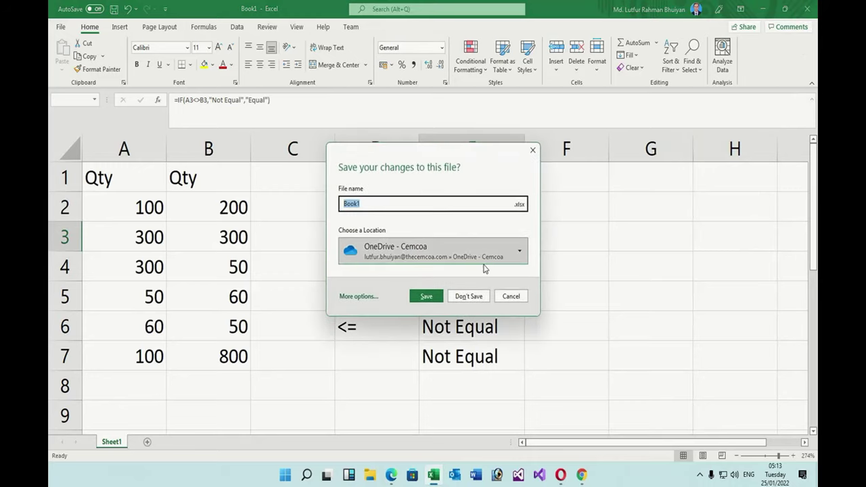
{"action": "left_click", "coordinate": [467, 301]}
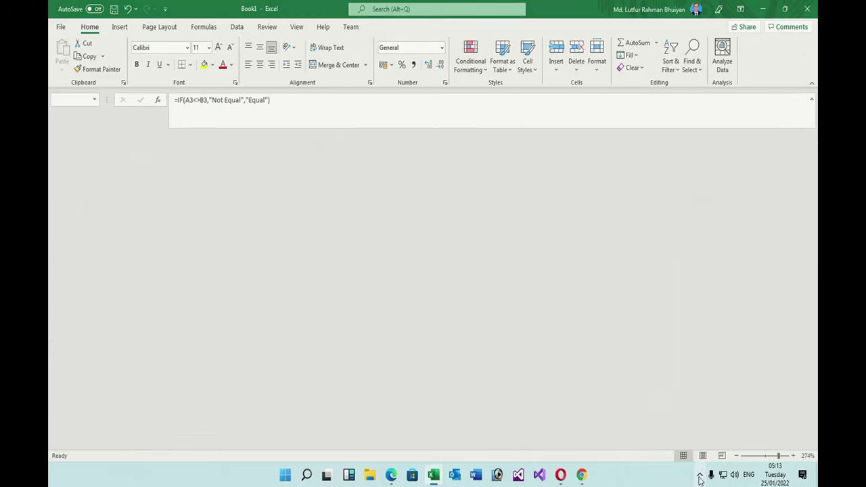
{"action": "left_click", "coordinate": [701, 476]}
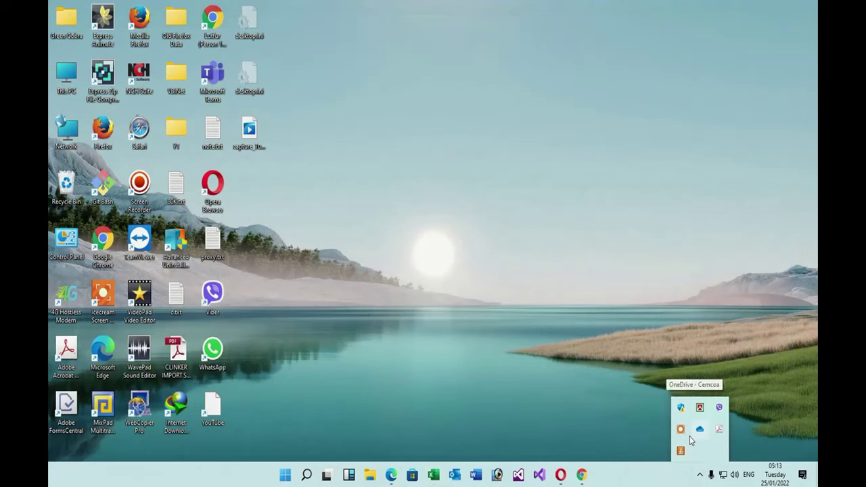
{"action": "right_click", "coordinate": [682, 431]}
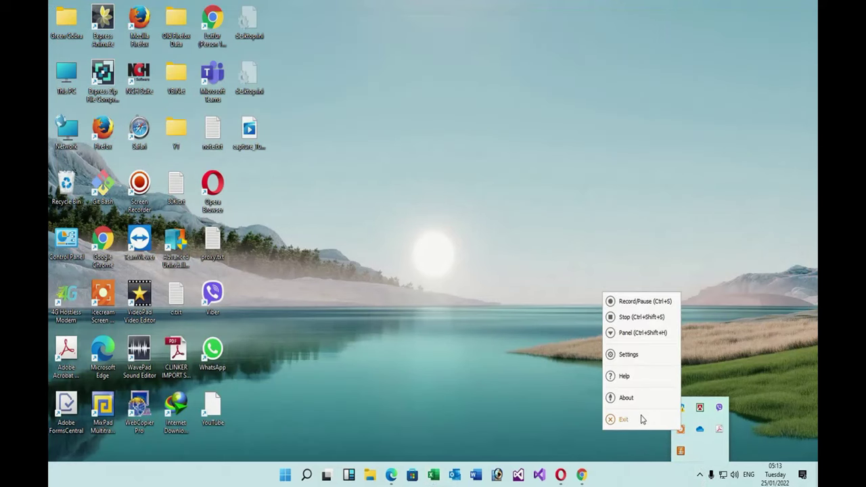